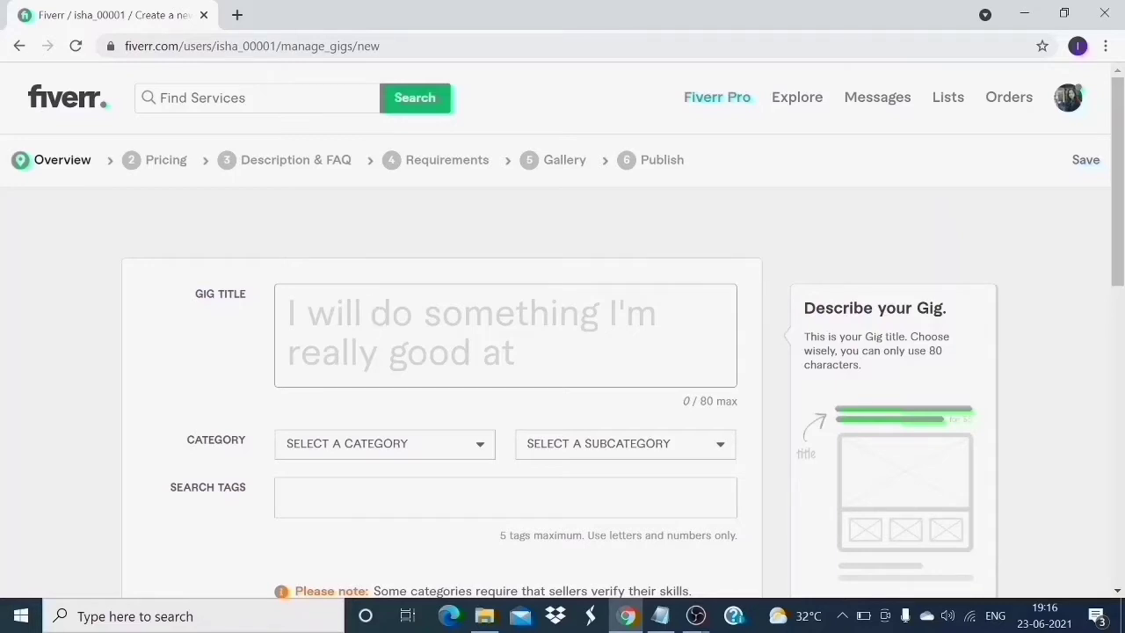
Step: Copy the title line "I will design an amazing and creative modern minimalist logo" from the gig notes in Notepad and return to the Fiverr gig form in Chrome
{"action": "left_click", "coordinate": [670, 619]}
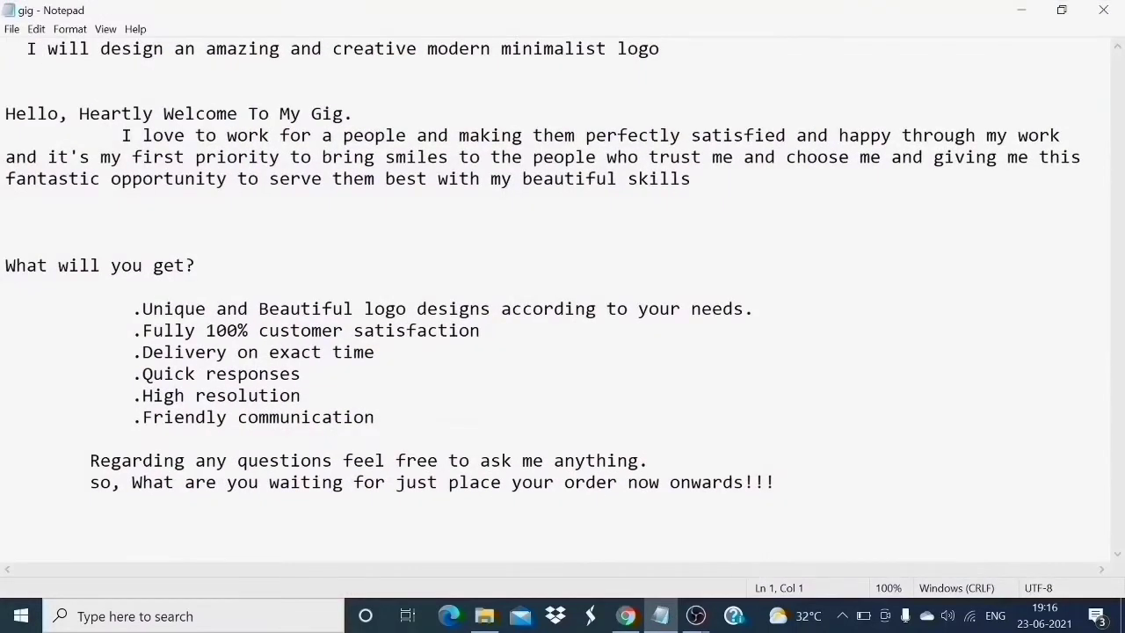
{"action": "key", "text": "Right"}
{"action": "key", "text": "Right"}
{"action": "key", "text": "shift+Down"}
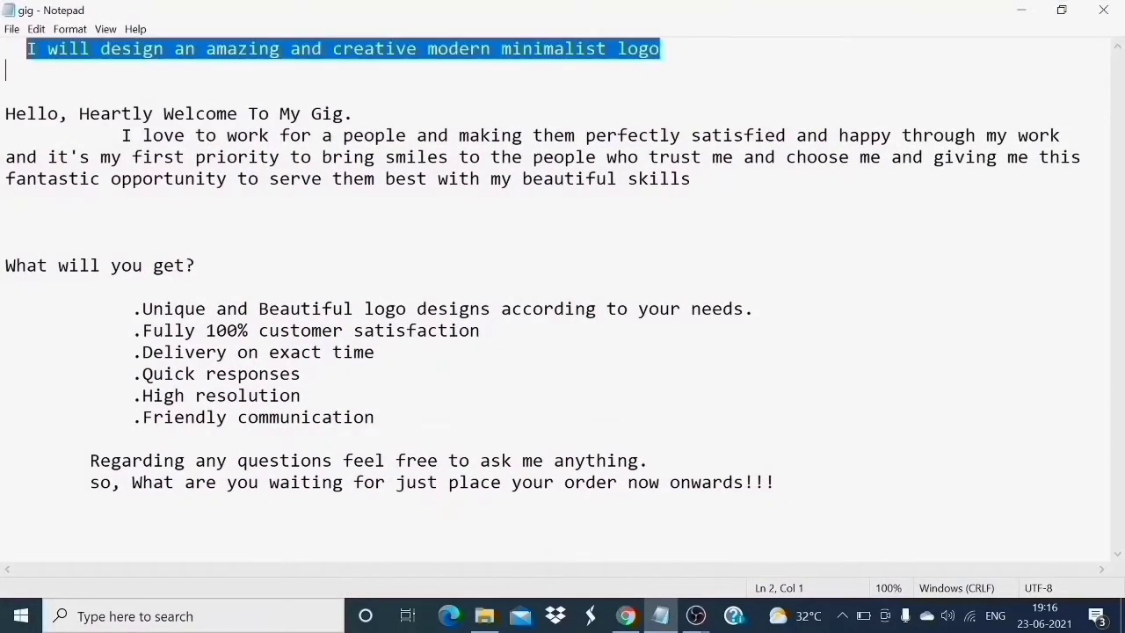
{"action": "key", "text": "shift+F10"}
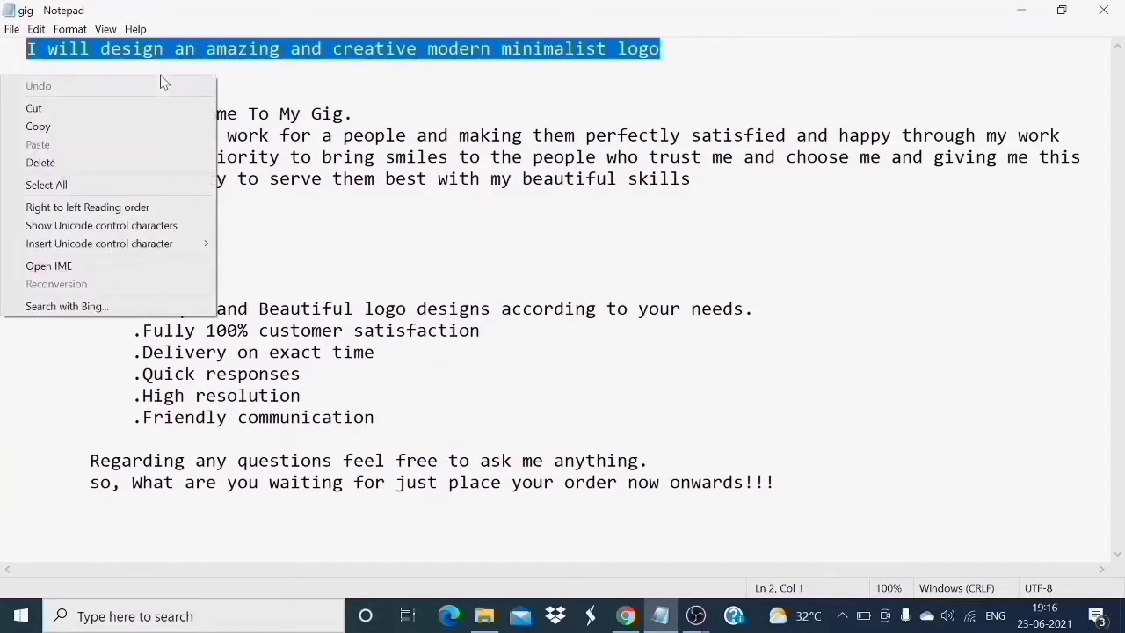
{"action": "left_click", "coordinate": [154, 129]}
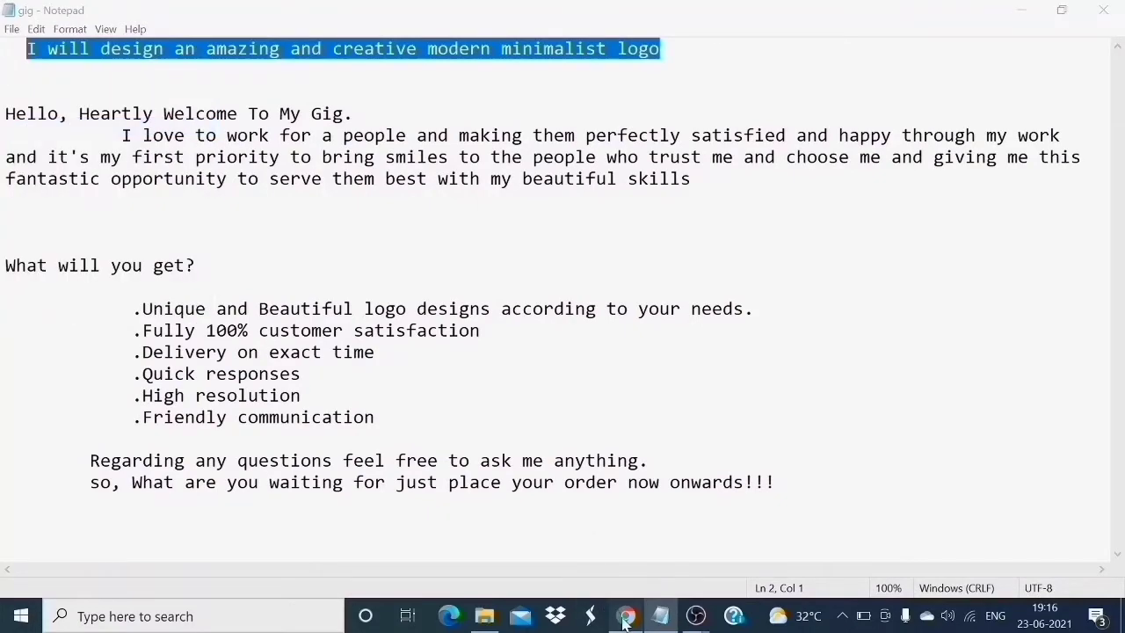
{"action": "left_click", "coordinate": [626, 615]}
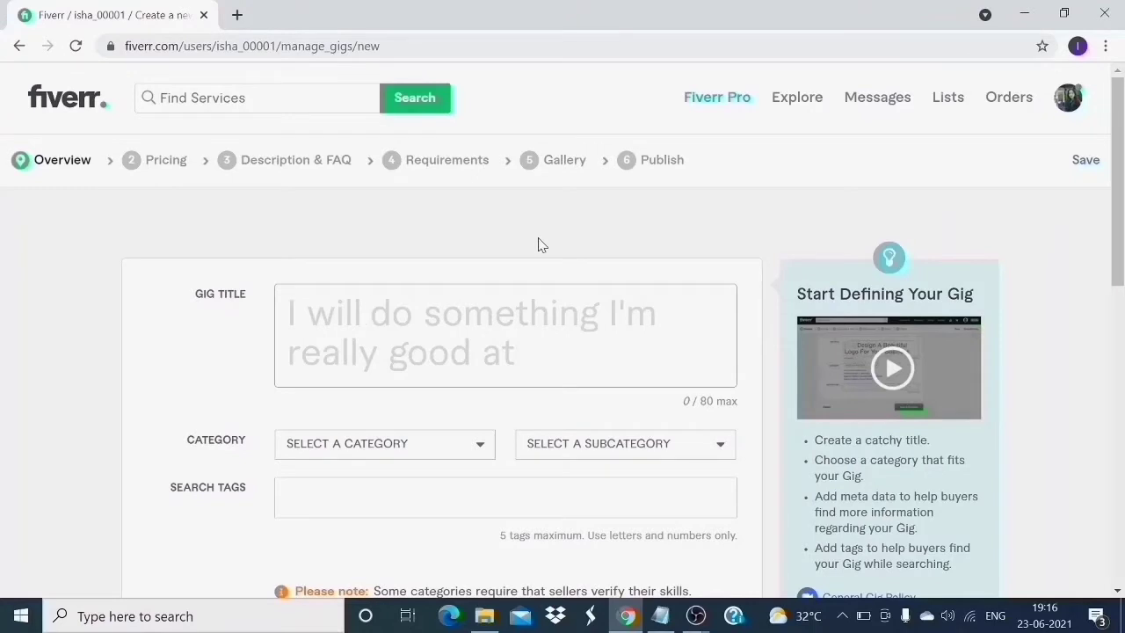
{"action": "left_click", "coordinate": [370, 314]}
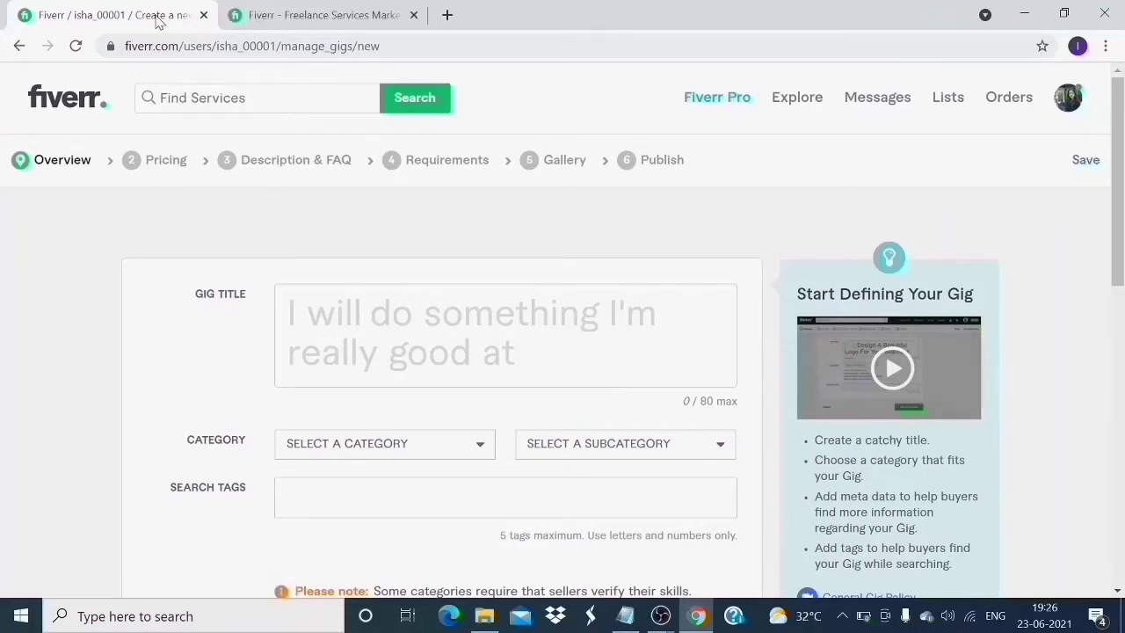
Step: Open the example gig "I will fix your technical SEO errors" from the Fiverr homepage and read through its description
{"action": "left_click", "coordinate": [260, 22]}
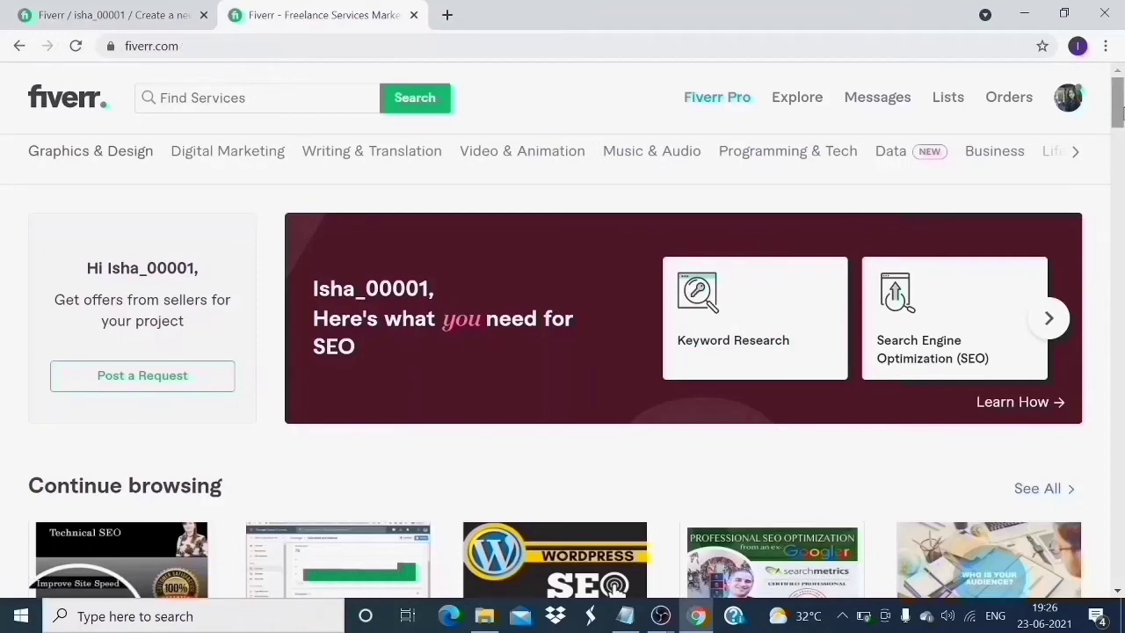
{"action": "left_click_drag", "start_coordinate": [1120, 105], "coordinate": [1120, 138]}
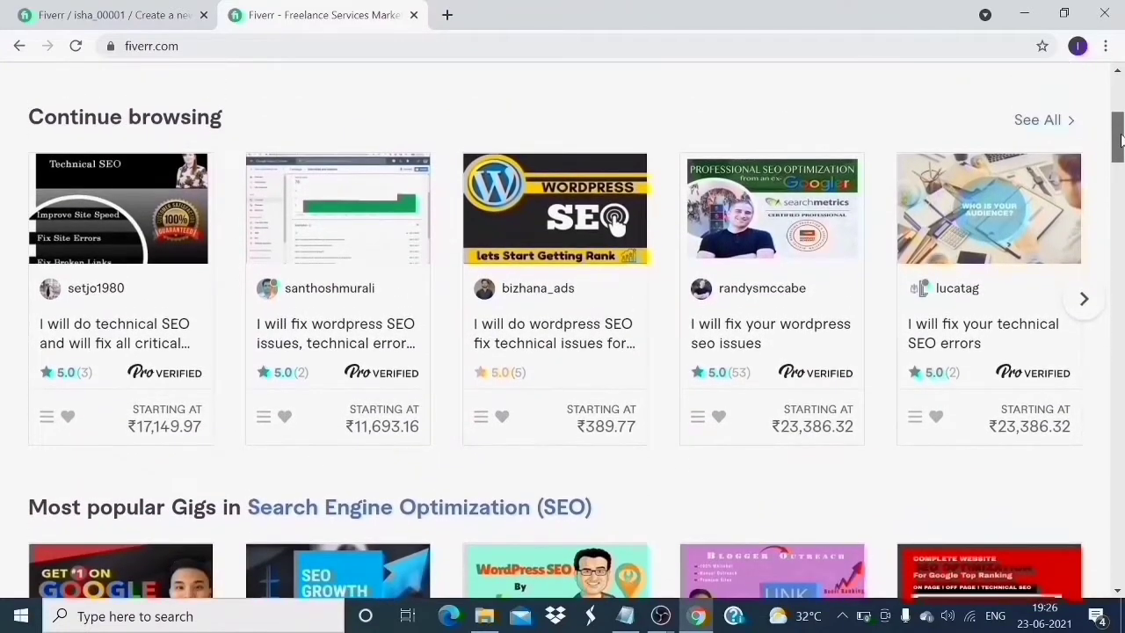
{"action": "left_click", "coordinate": [1020, 193]}
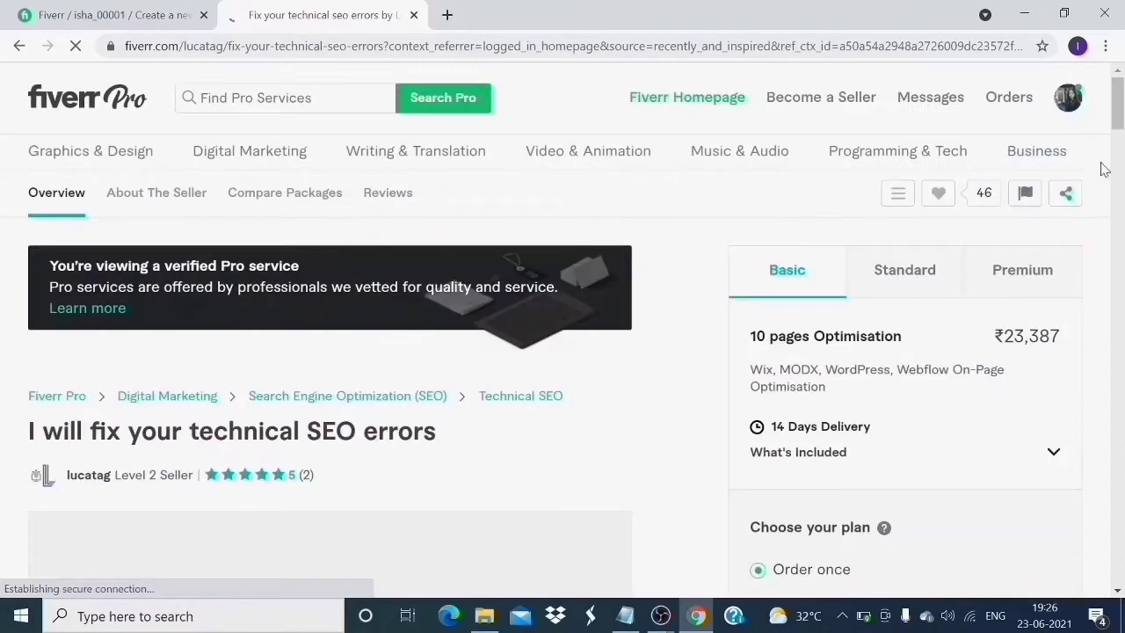
{"action": "left_click_drag", "start_coordinate": [1121, 107], "coordinate": [1118, 192]}
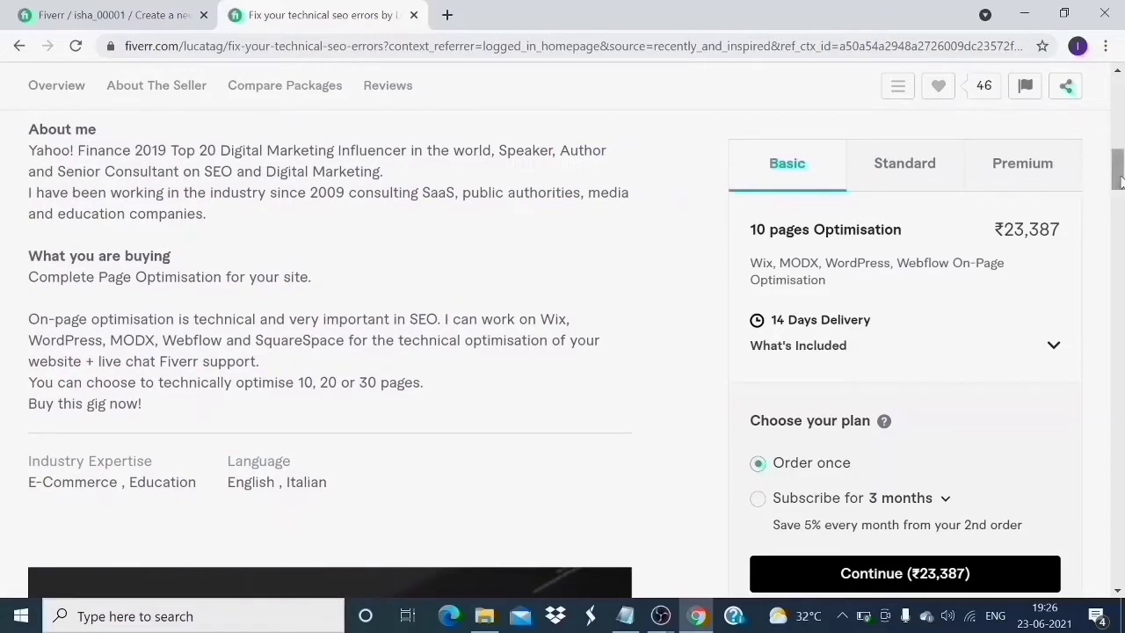
{"action": "left_click_drag", "start_coordinate": [1115, 181], "coordinate": [1124, 34]}
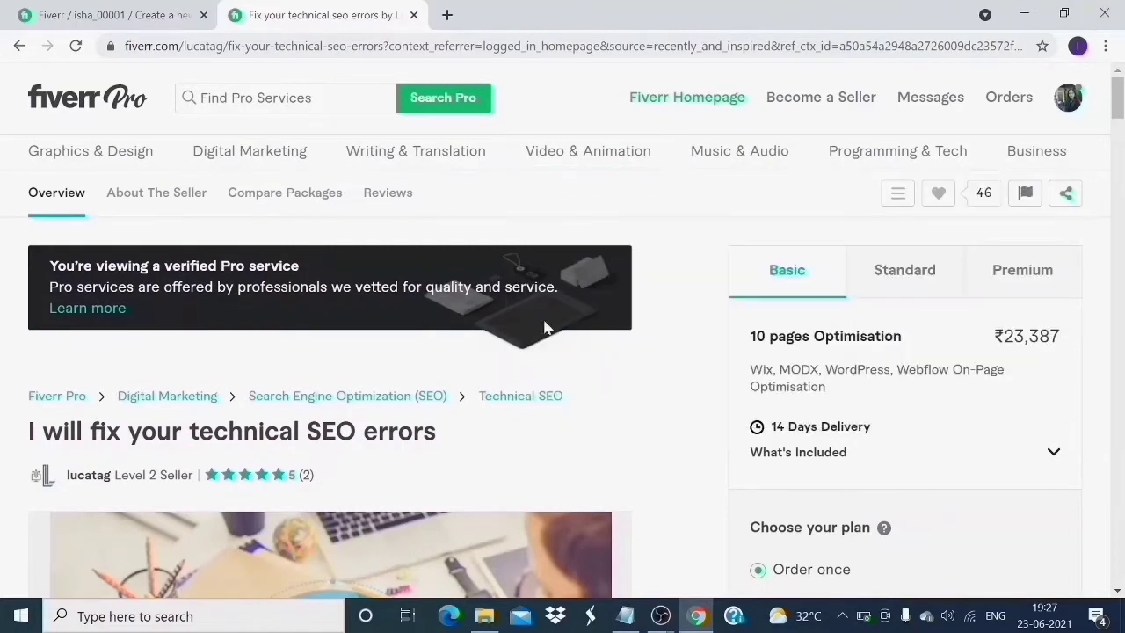
Step: Paste the copied line "I will design an amazing and creative modern minimalist logo" into the new gig's title and review it
{"action": "left_click", "coordinate": [102, 19]}
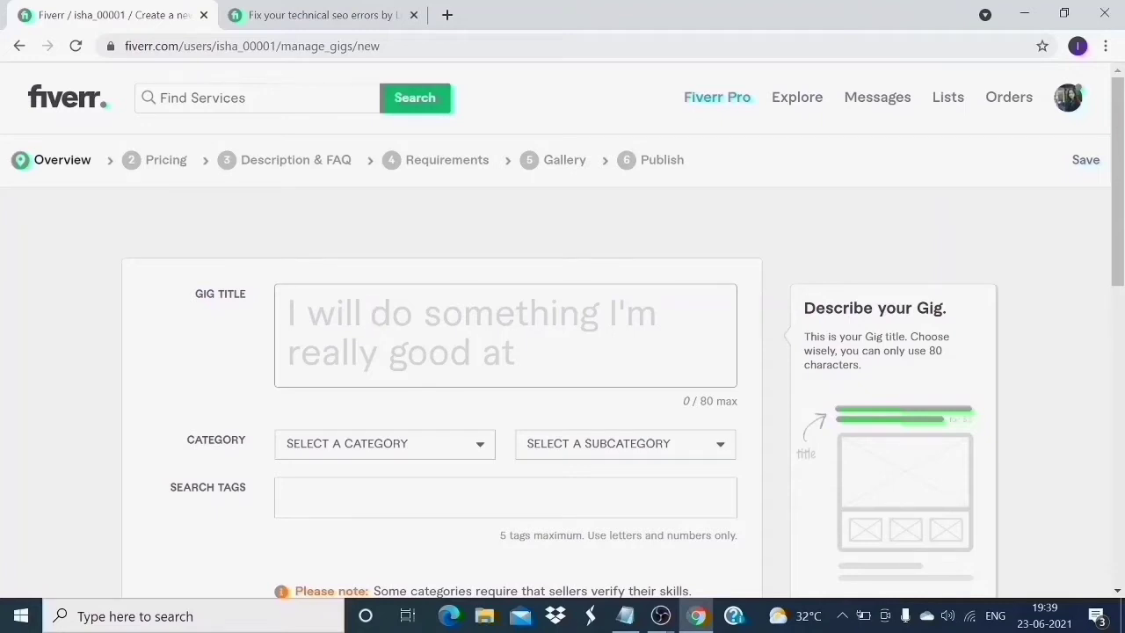
{"action": "right_click", "coordinate": [299, 314]}
{"action": "left_click", "coordinate": [350, 452]}
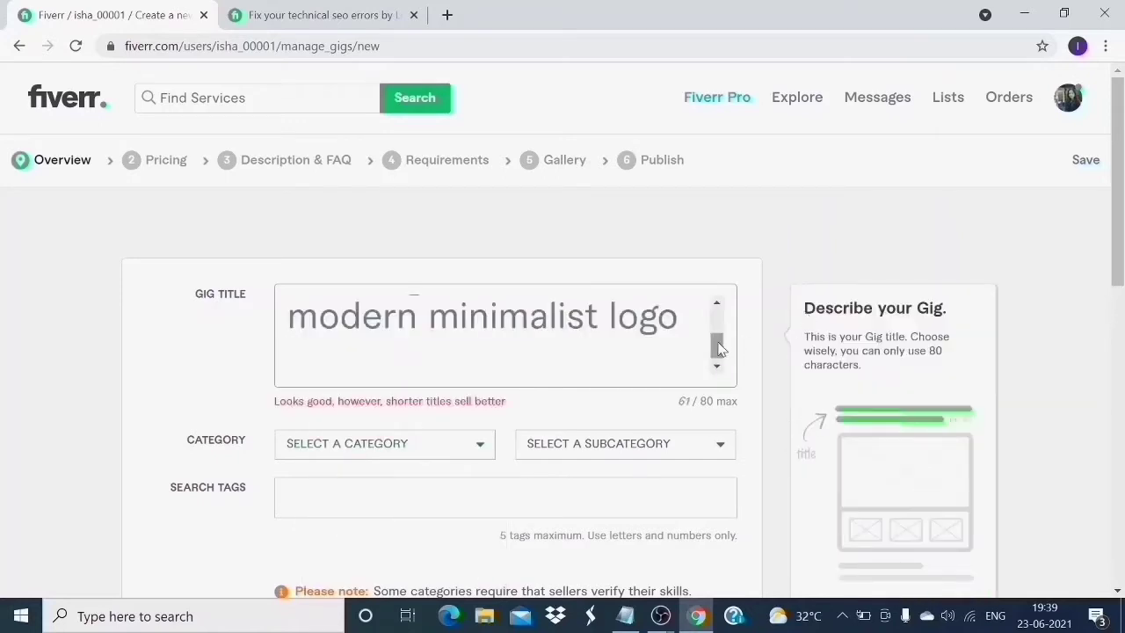
{"action": "mouse_move", "coordinate": [718, 347]}
{"action": "left_mouse_down"}
{"action": "mouse_move", "coordinate": [717, 321]}
{"action": "mouse_move", "coordinate": [718, 344]}
{"action": "left_mouse_up"}
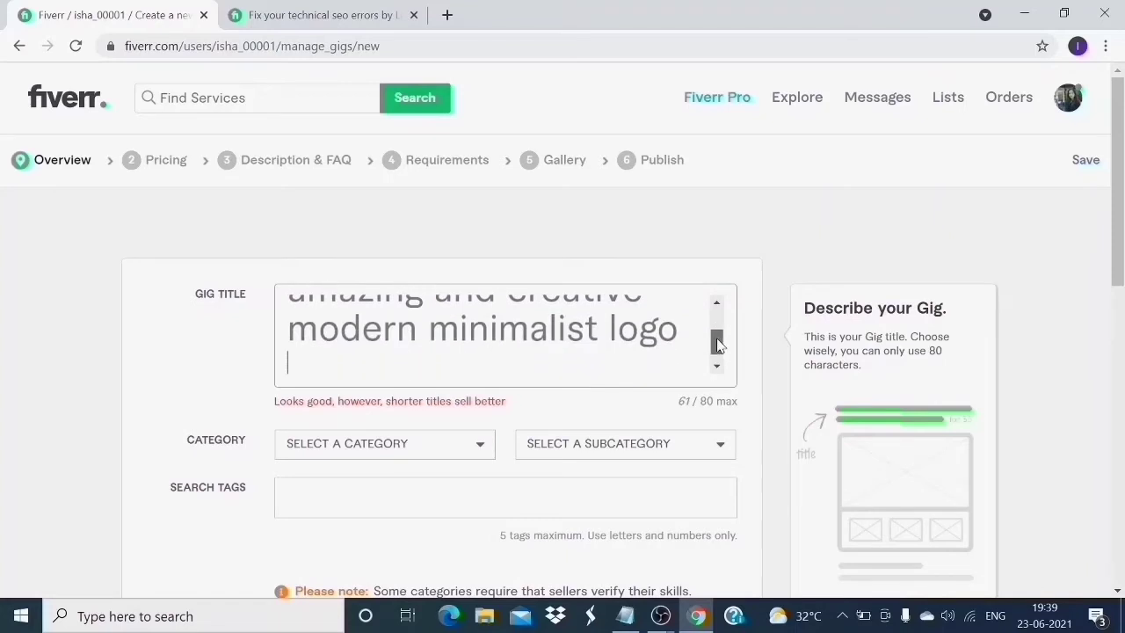
{"action": "mouse_move", "coordinate": [719, 344]}
{"action": "left_mouse_down"}
{"action": "mouse_move", "coordinate": [716, 321]}
{"action": "mouse_move", "coordinate": [726, 349]}
{"action": "mouse_move", "coordinate": [729, 330]}
{"action": "left_mouse_up"}
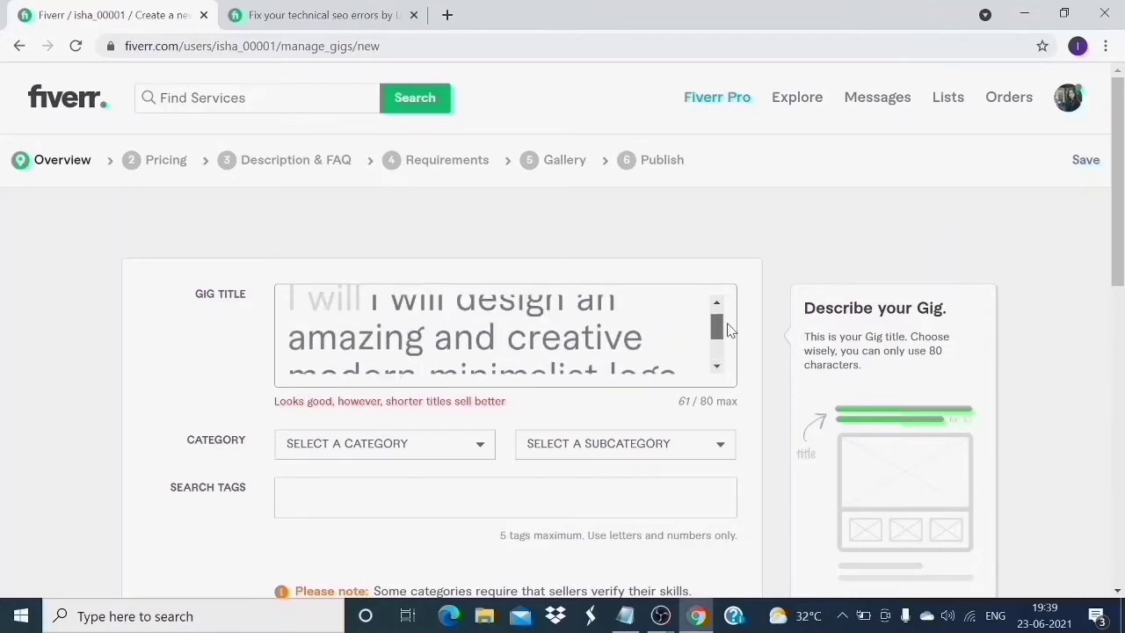
{"action": "left_click", "coordinate": [199, 123]}
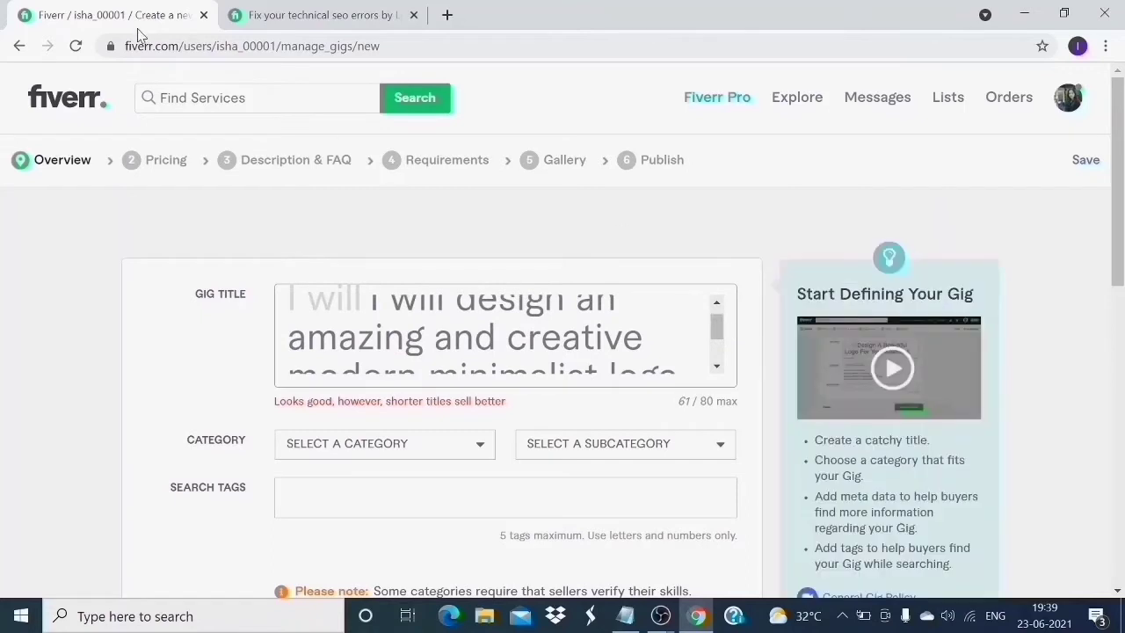
Step: Search Fiverr Pro for the suggested term "minimalist logo design" and look over the competing gigs
{"action": "left_click", "coordinate": [280, 25]}
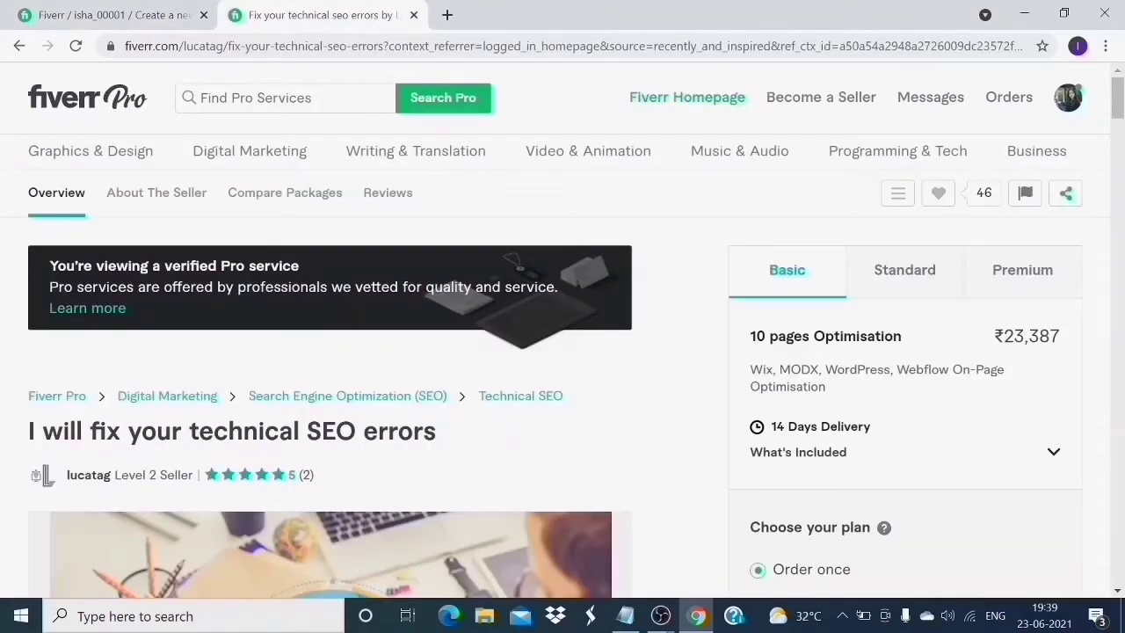
{"action": "left_click", "coordinate": [201, 98]}
{"action": "type", "text": "mi"}
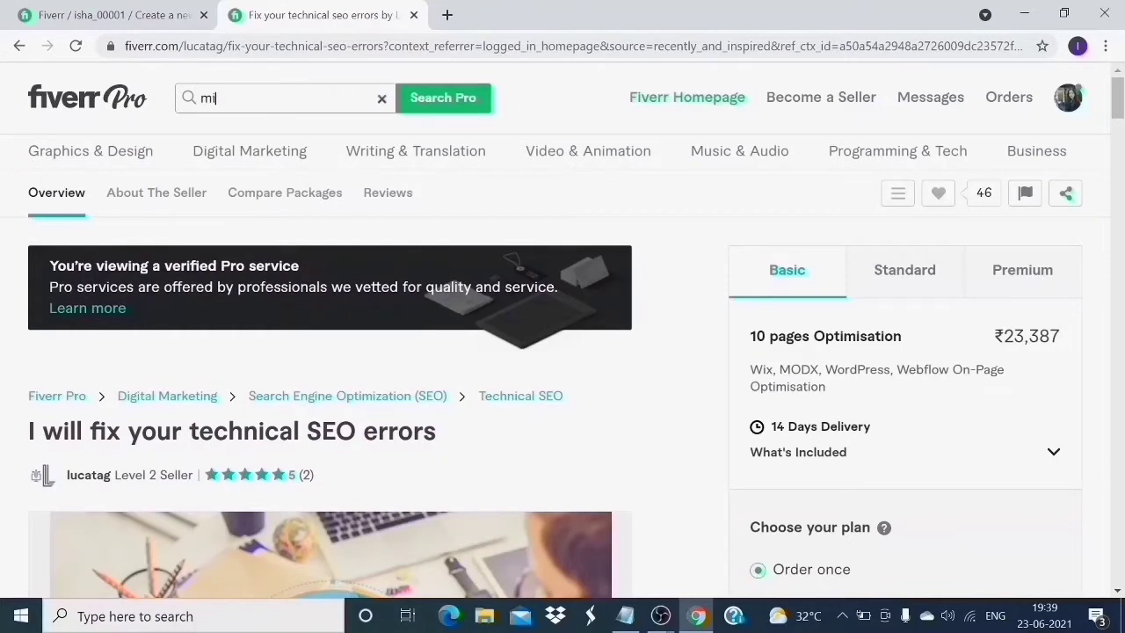
{"action": "type", "text": "nim"}
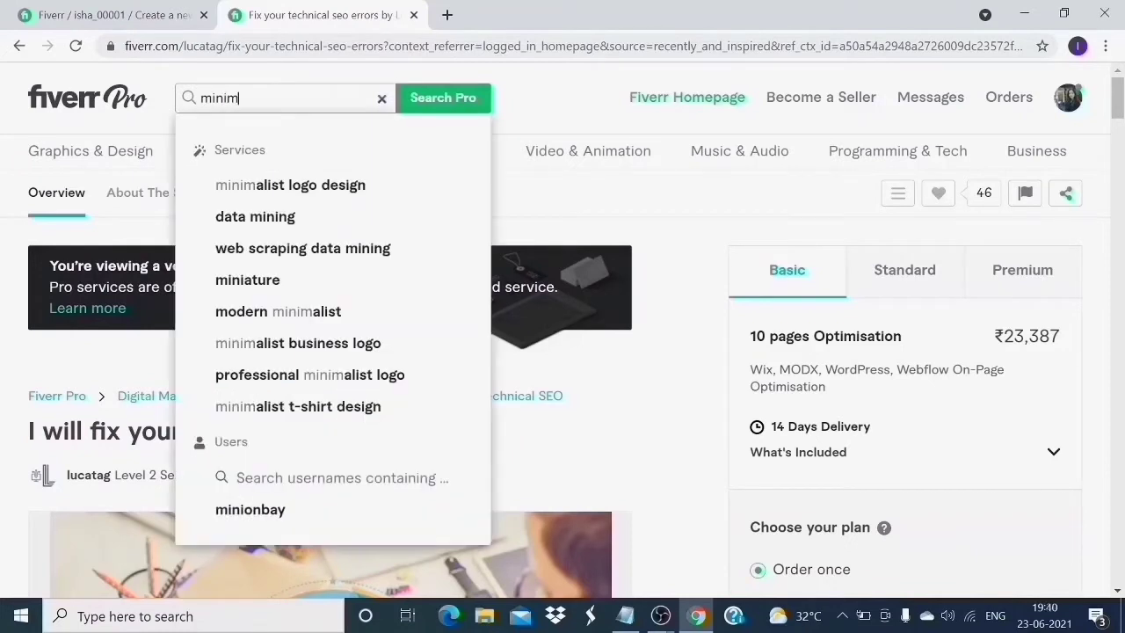
{"action": "type", "text": "a"}
{"action": "left_click", "coordinate": [276, 183]}
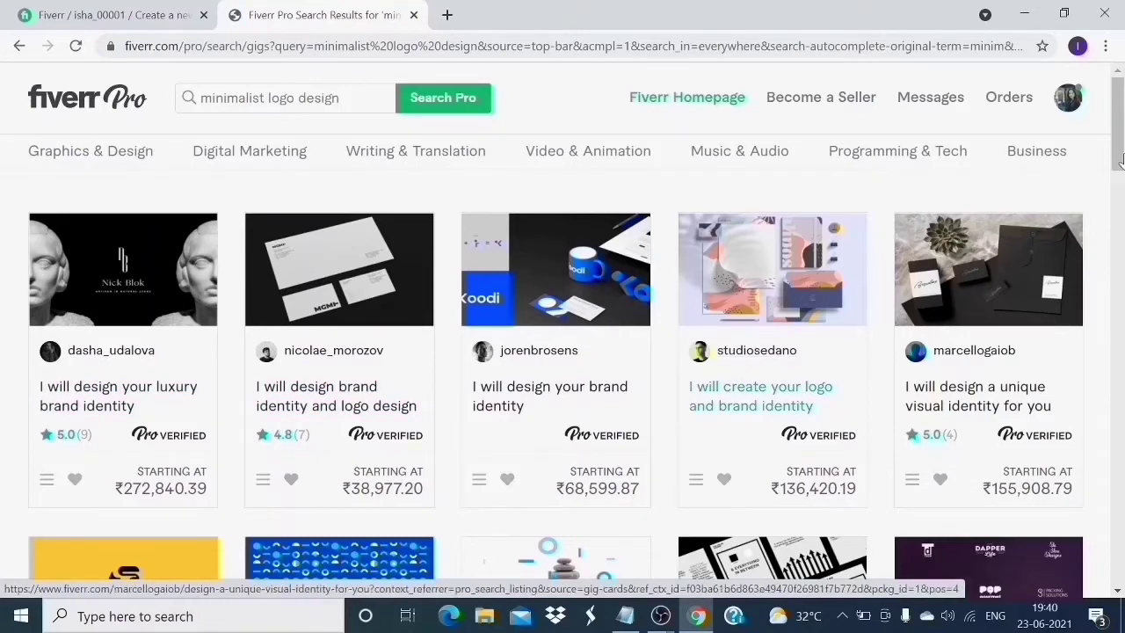
{"action": "mouse_move", "coordinate": [1118, 96]}
{"action": "left_mouse_down"}
{"action": "mouse_move", "coordinate": [1117, 254]}
{"action": "mouse_move", "coordinate": [1118, 85]}
{"action": "left_mouse_up"}
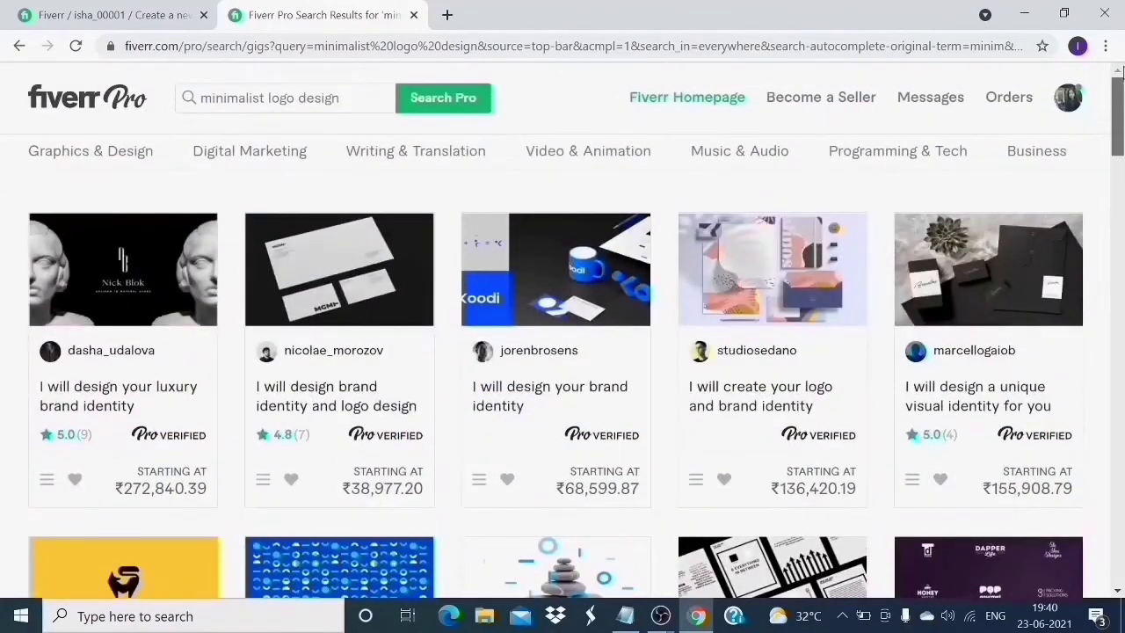
Step: Search Fiverr Pro for the suggested term "unique minimalist logo design" and browse the listed gigs
{"action": "left_click", "coordinate": [281, 98]}
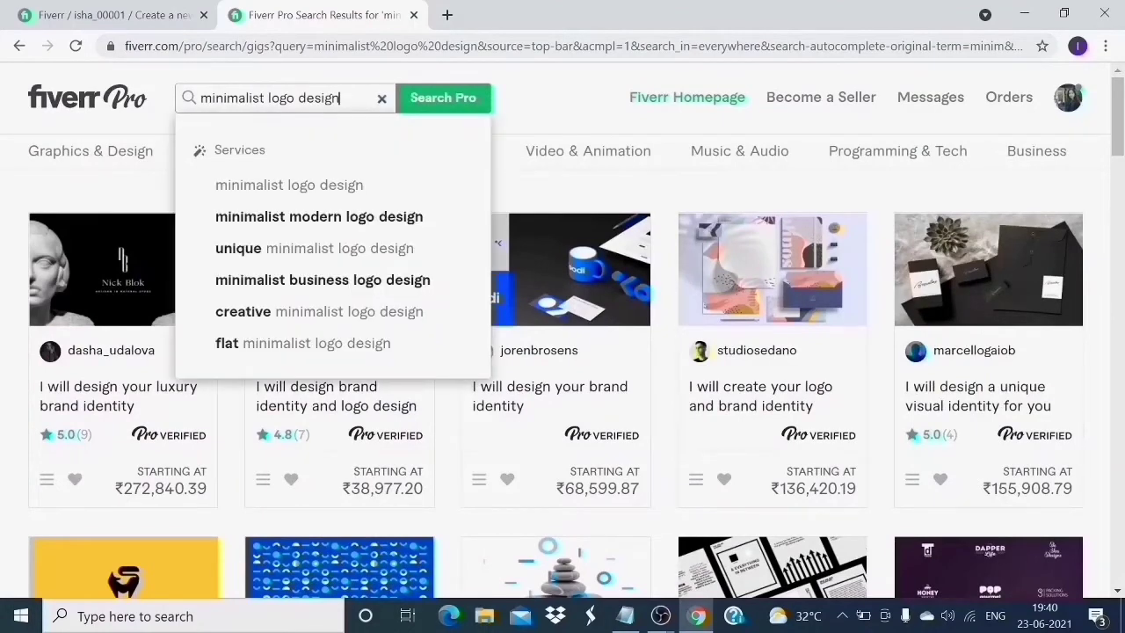
{"action": "left_click", "coordinate": [353, 250]}
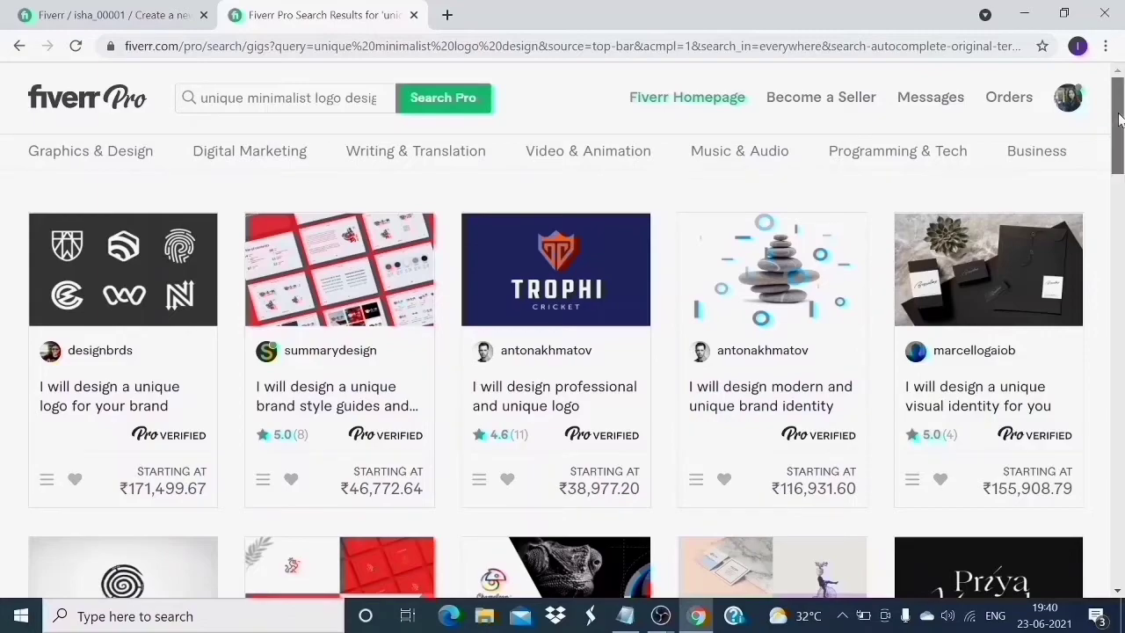
{"action": "left_click_drag", "start_coordinate": [1119, 118], "coordinate": [1117, 88]}
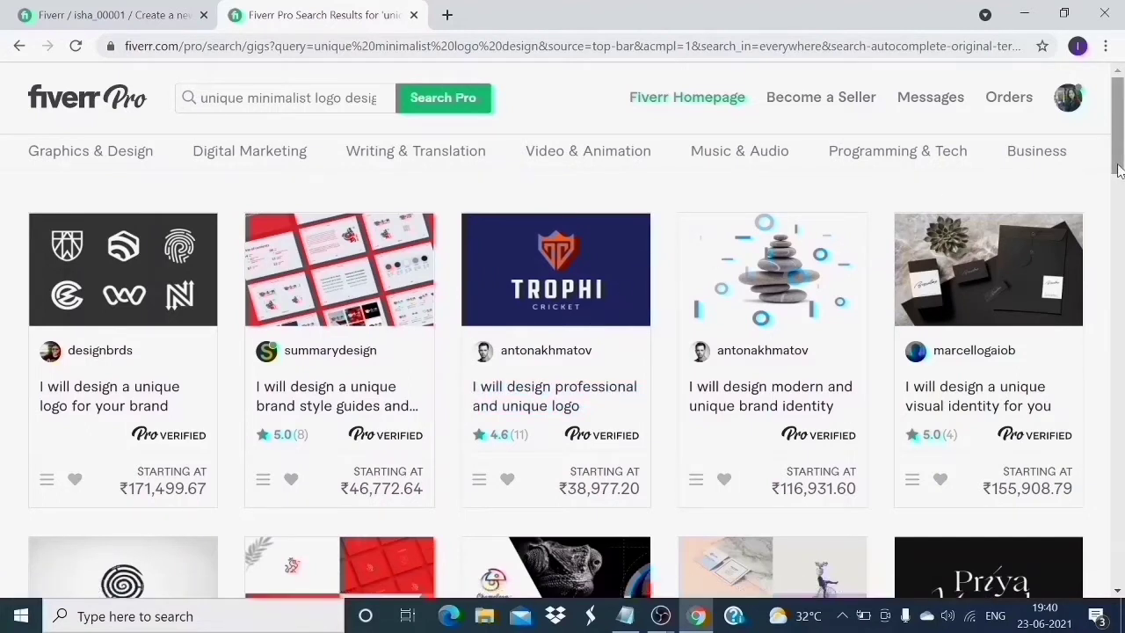
{"action": "mouse_move", "coordinate": [1118, 169]}
{"action": "left_mouse_down"}
{"action": "mouse_move", "coordinate": [1117, 391]}
{"action": "mouse_move", "coordinate": [1122, 156]}
{"action": "left_mouse_up"}
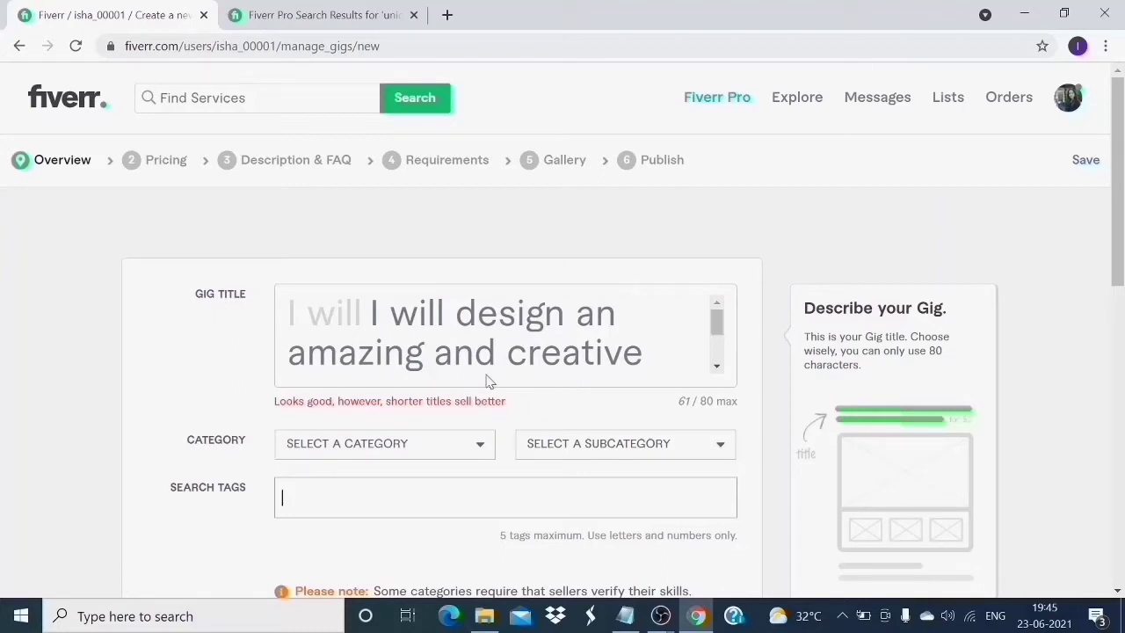
Step: Set the new gig's category to Graphics & Design and its subcategory to Logo Design
{"action": "left_click", "coordinate": [483, 447]}
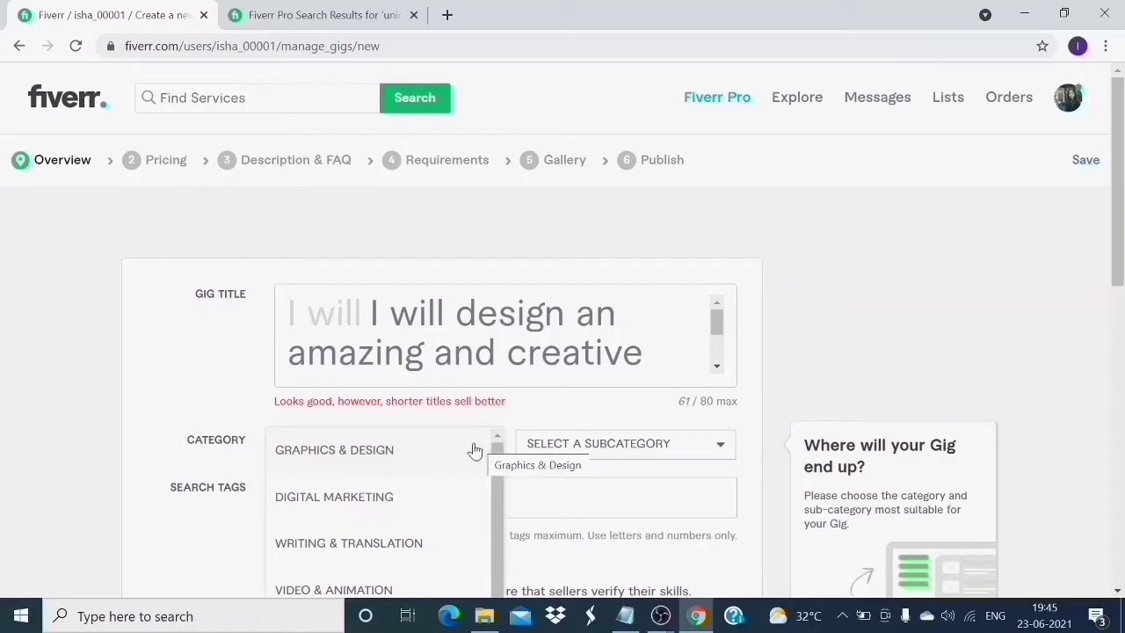
{"action": "left_click", "coordinate": [423, 454]}
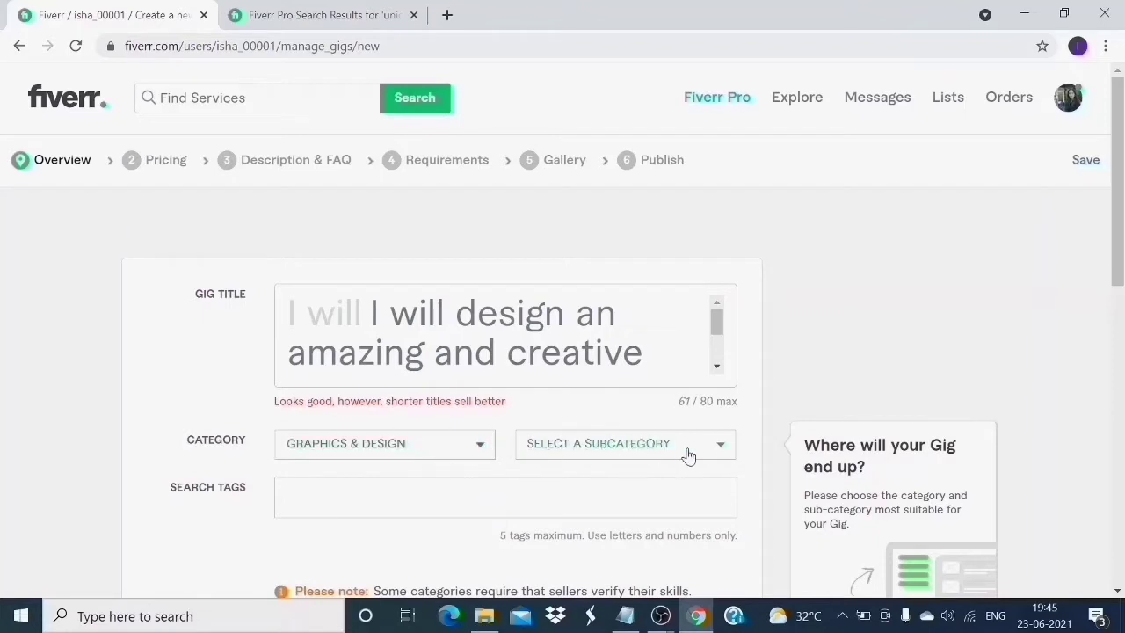
{"action": "left_click", "coordinate": [718, 450]}
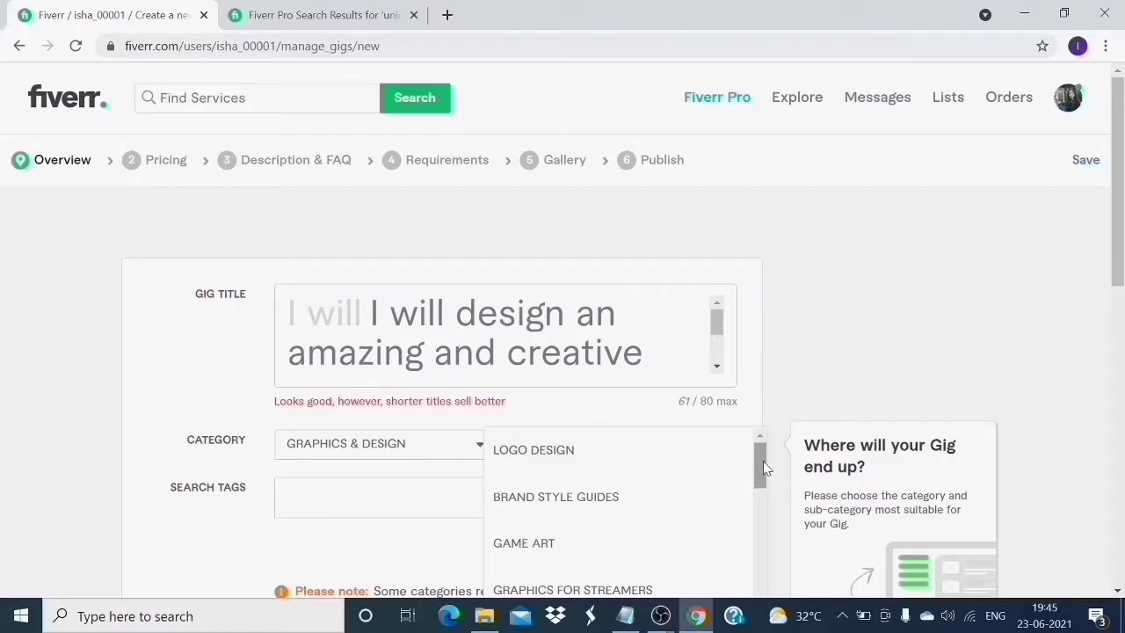
{"action": "left_click_drag", "start_coordinate": [762, 460], "coordinate": [763, 519]}
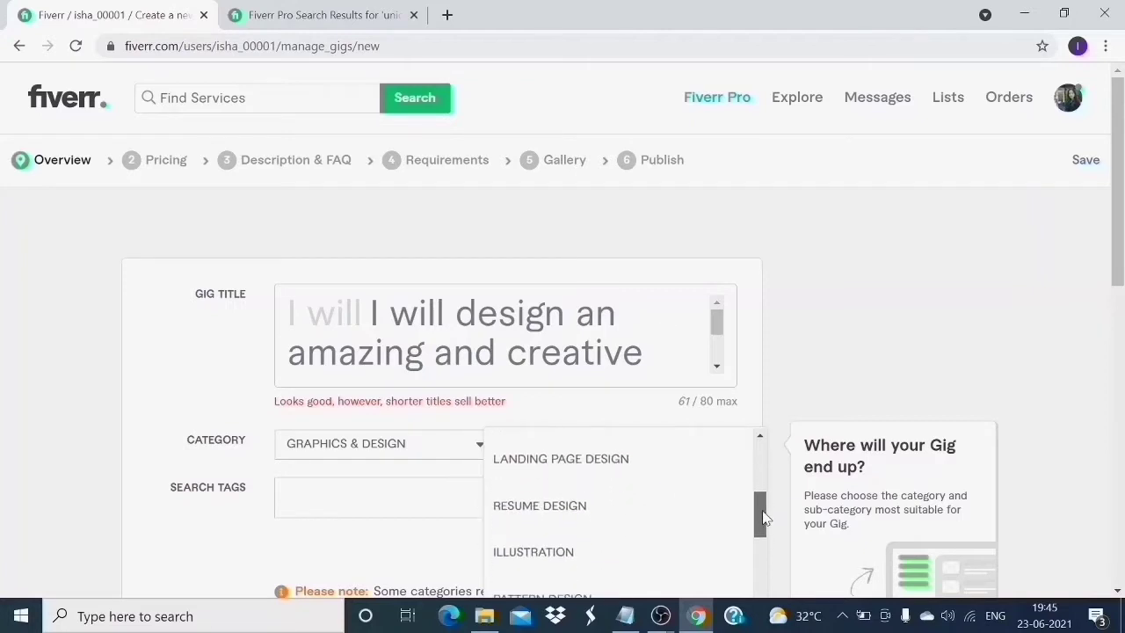
{"action": "left_click_drag", "start_coordinate": [763, 519], "coordinate": [775, 463]}
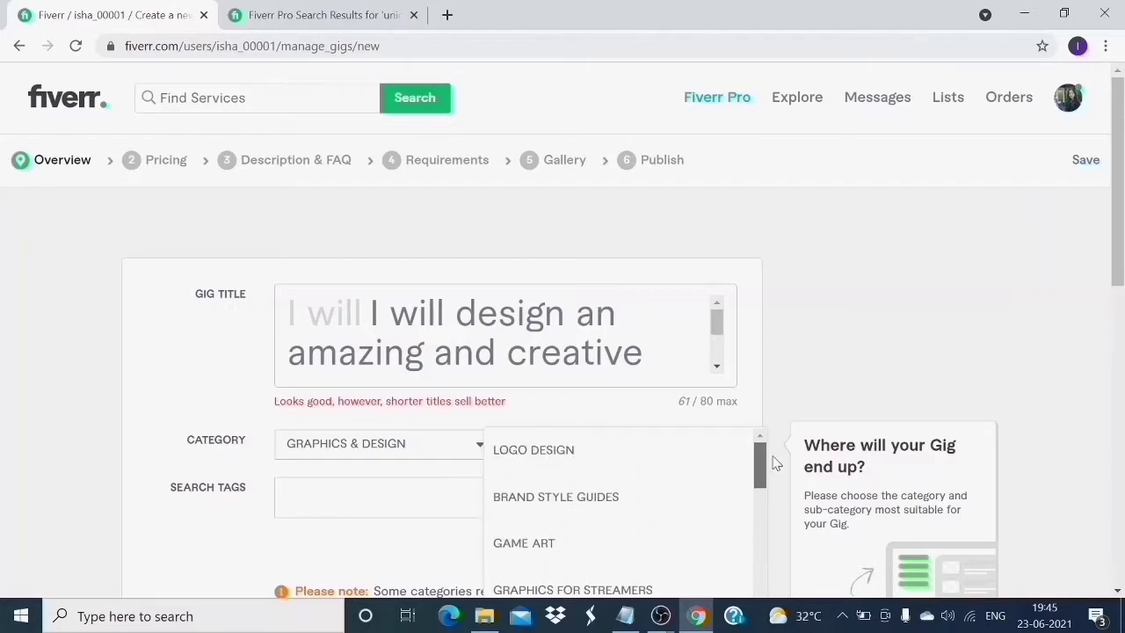
{"action": "left_click", "coordinate": [720, 453]}
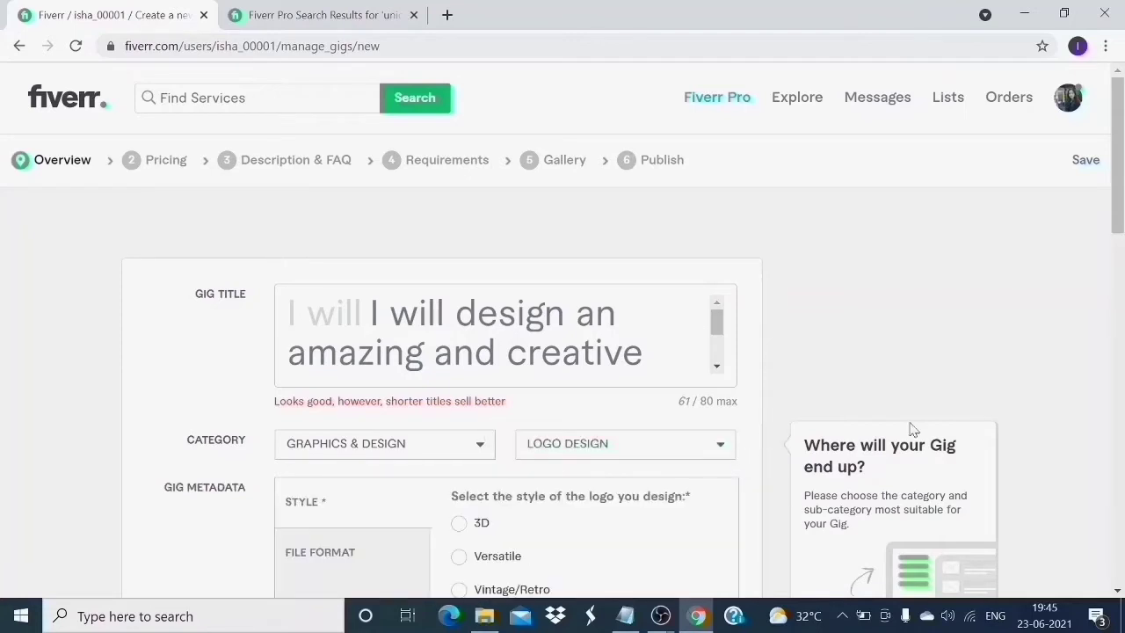
Step: Choose Flat/Minimalist as the logo style in the gig metadata
{"action": "left_click_drag", "start_coordinate": [1121, 208], "coordinate": [1118, 301]}
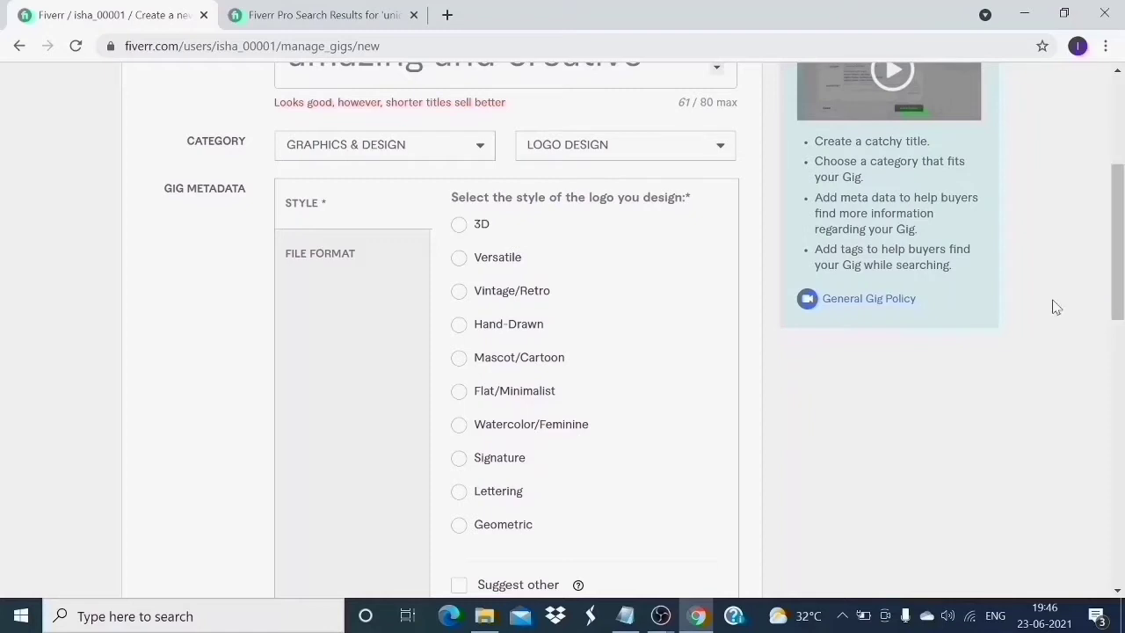
{"action": "left_click", "coordinate": [533, 390]}
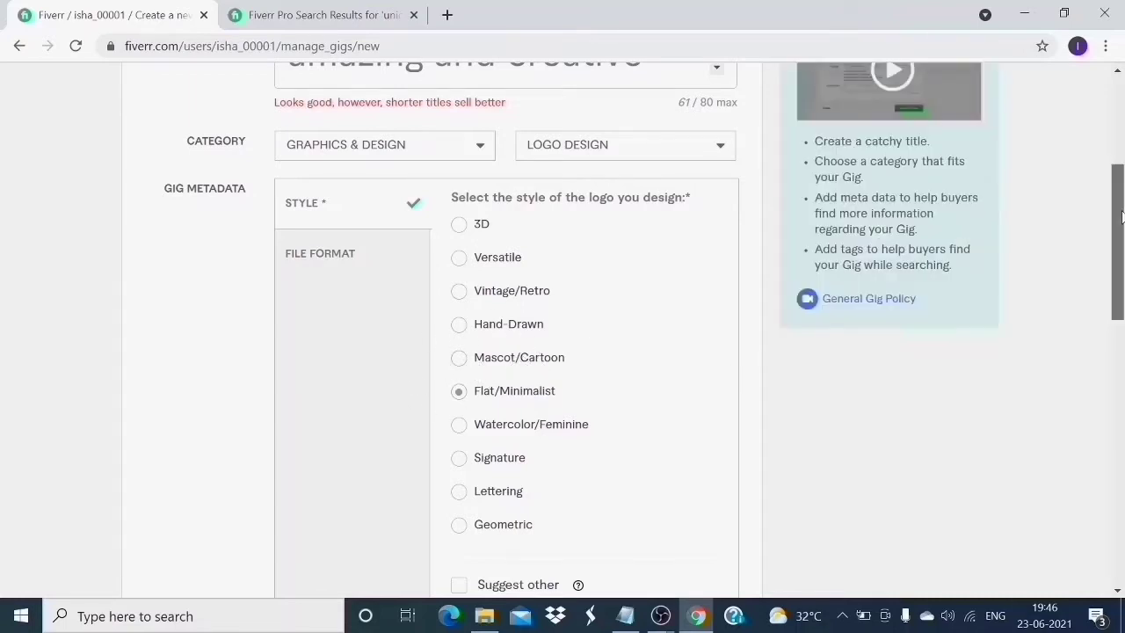
{"action": "left_click_drag", "start_coordinate": [1117, 217], "coordinate": [1119, 268]}
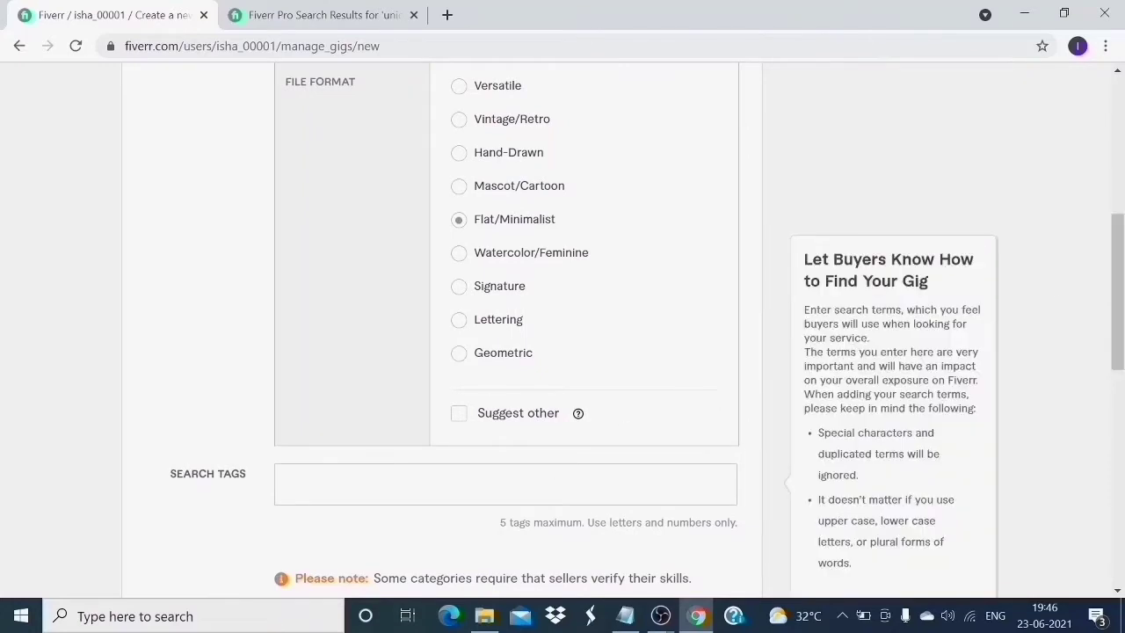
Step: Review the competing gigs in the "unique minimalist logo design" search results and return to the new gig form
{"action": "left_click", "coordinate": [283, 484]}
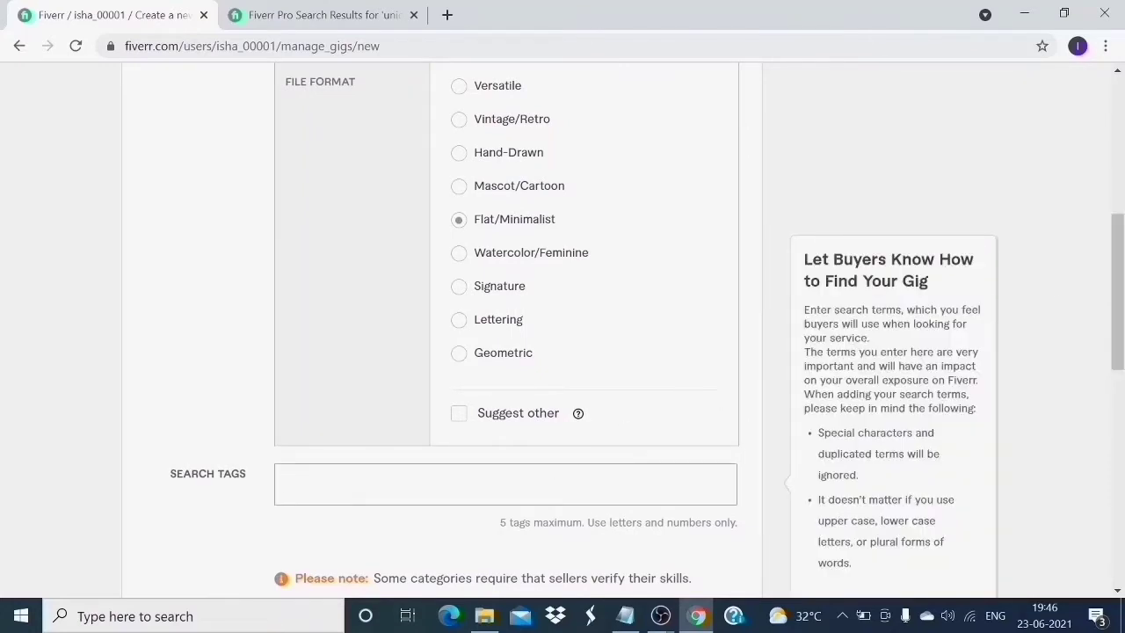
{"action": "left_click", "coordinate": [315, 10]}
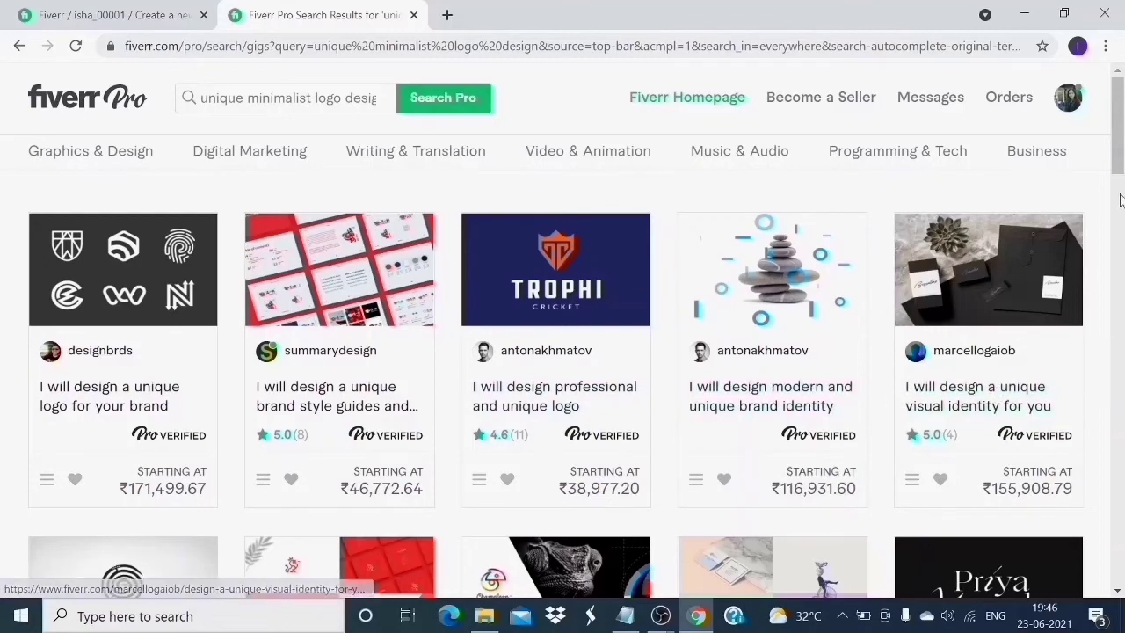
{"action": "scroll", "coordinate": [1120, 215], "scroll_direction": "down", "scroll_amount": 4}
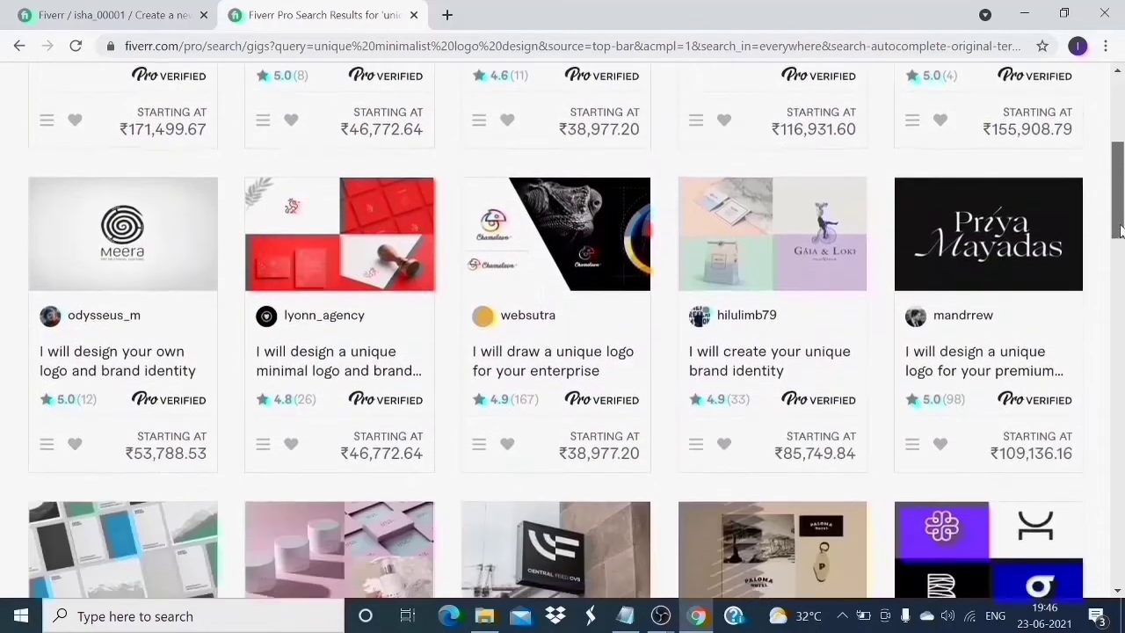
{"action": "scroll", "coordinate": [1119, 230], "scroll_direction": "down", "scroll_amount": 2}
{"action": "scroll", "coordinate": [1120, 230], "scroll_direction": "up", "scroll_amount": 6}
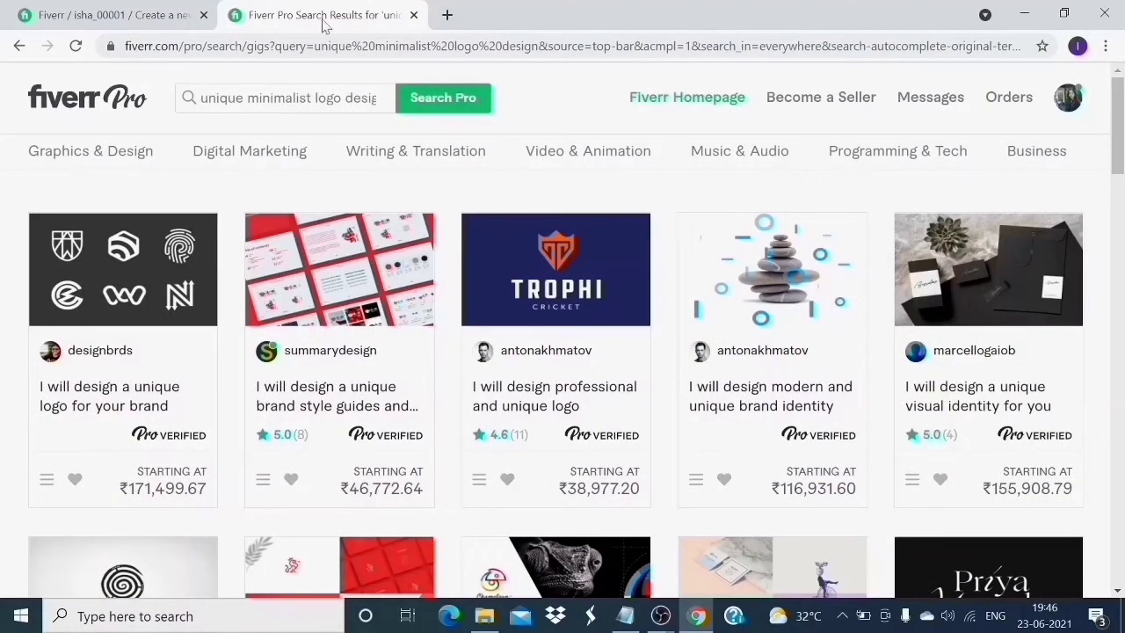
{"action": "left_click", "coordinate": [158, 16]}
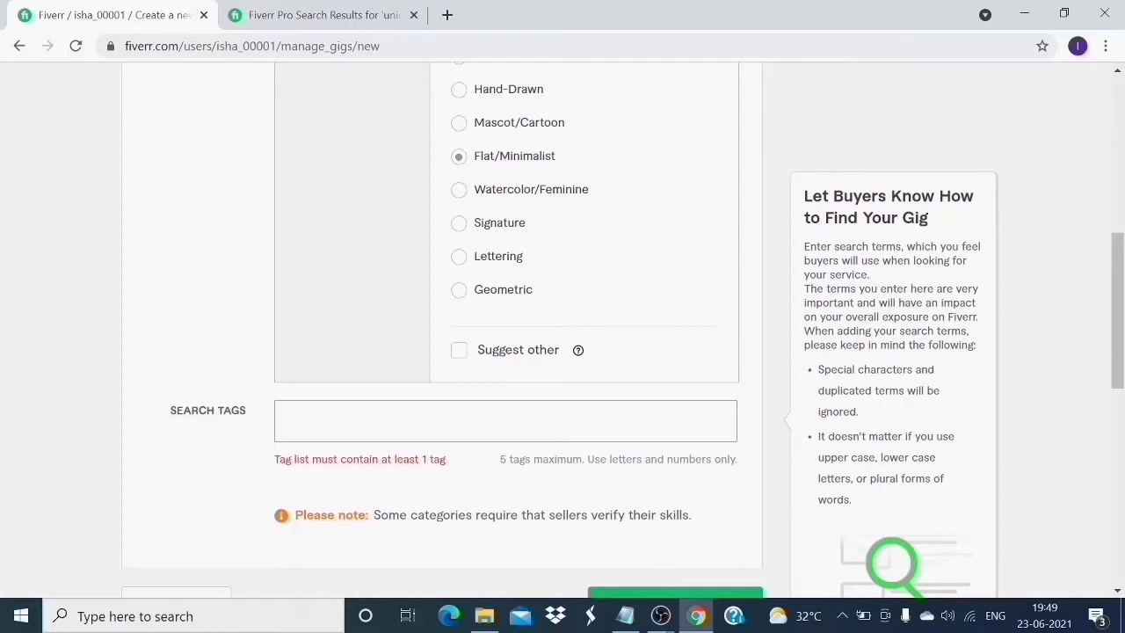
Step: Add the search tags "logo creator", "design logo" and "logo mock up", and save the gig overview to continue to pricing
{"action": "type", "text": "logo"}
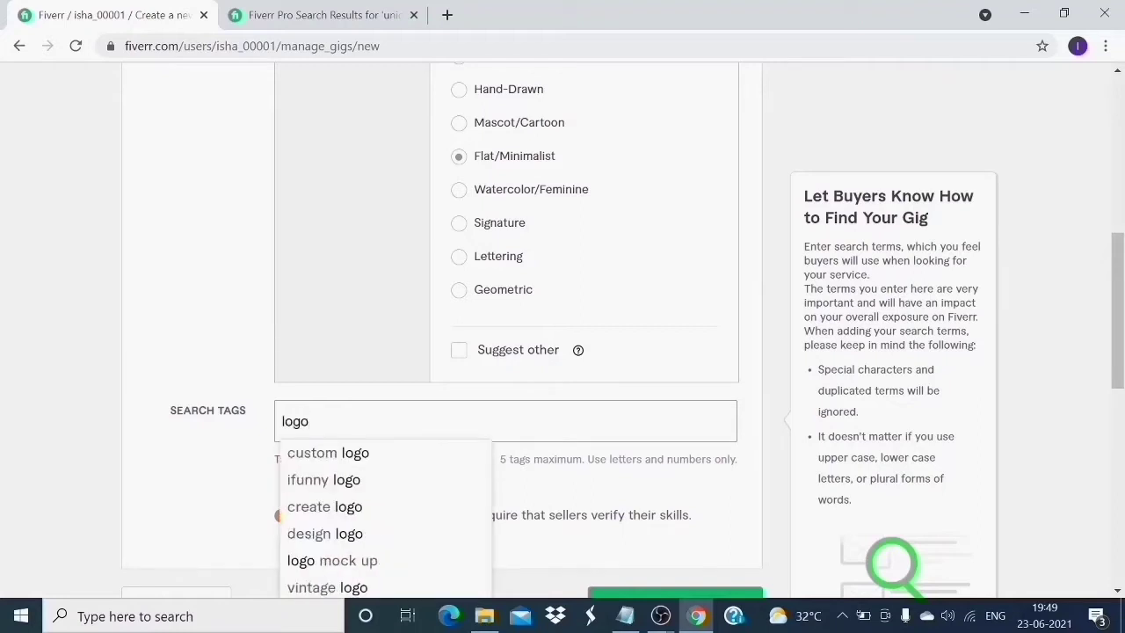
{"action": "type", "text": " cr"}
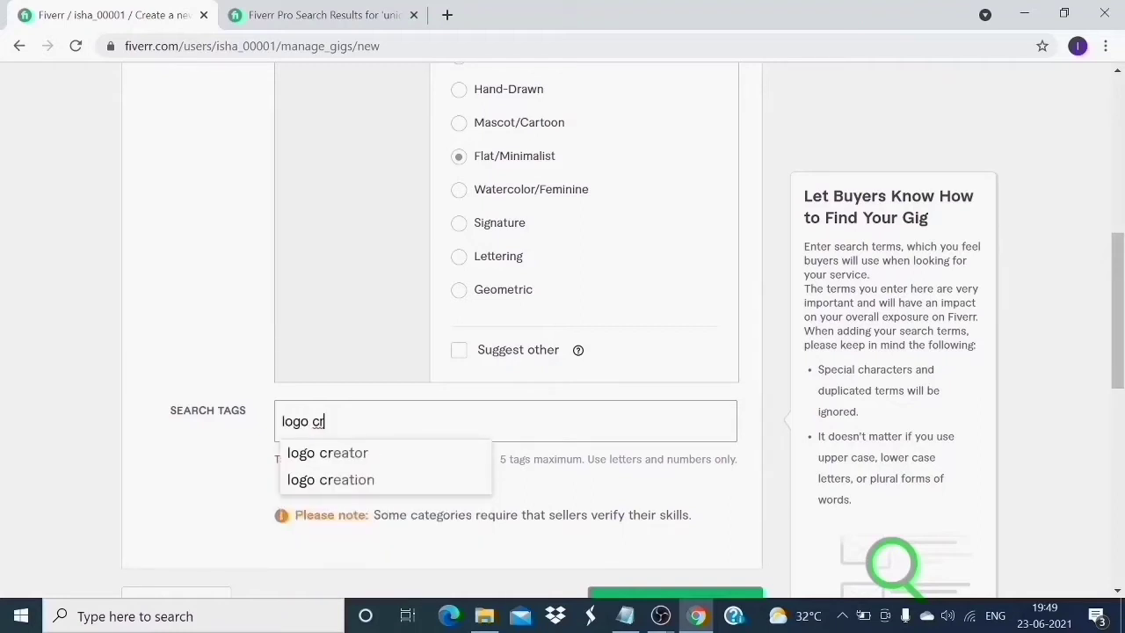
{"action": "left_click", "coordinate": [414, 456]}
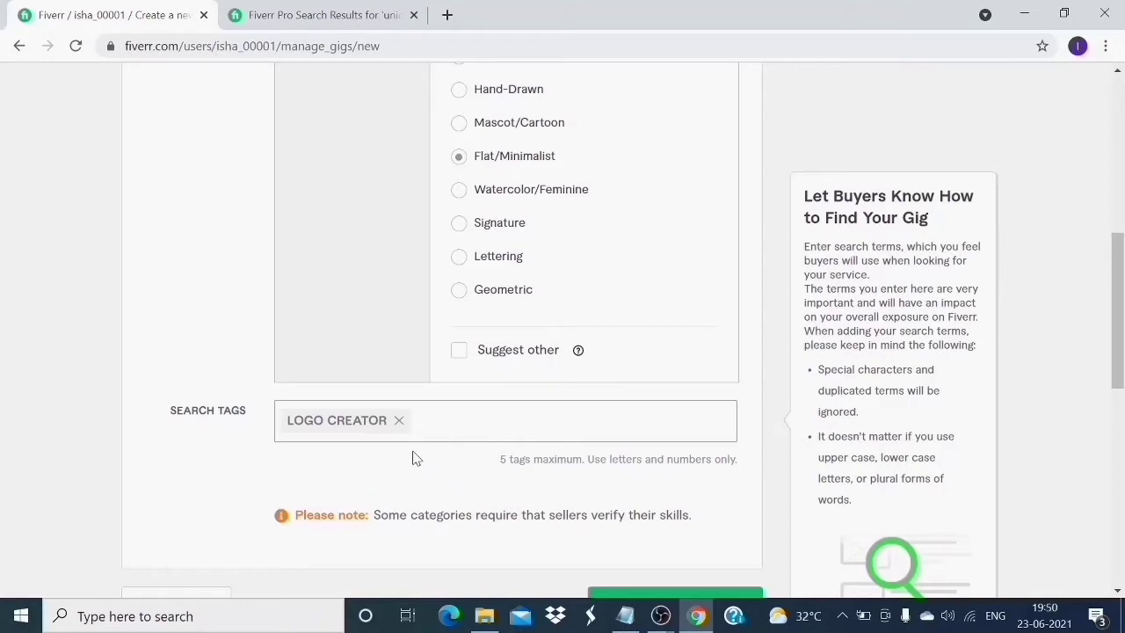
{"action": "type", "text": "logo"}
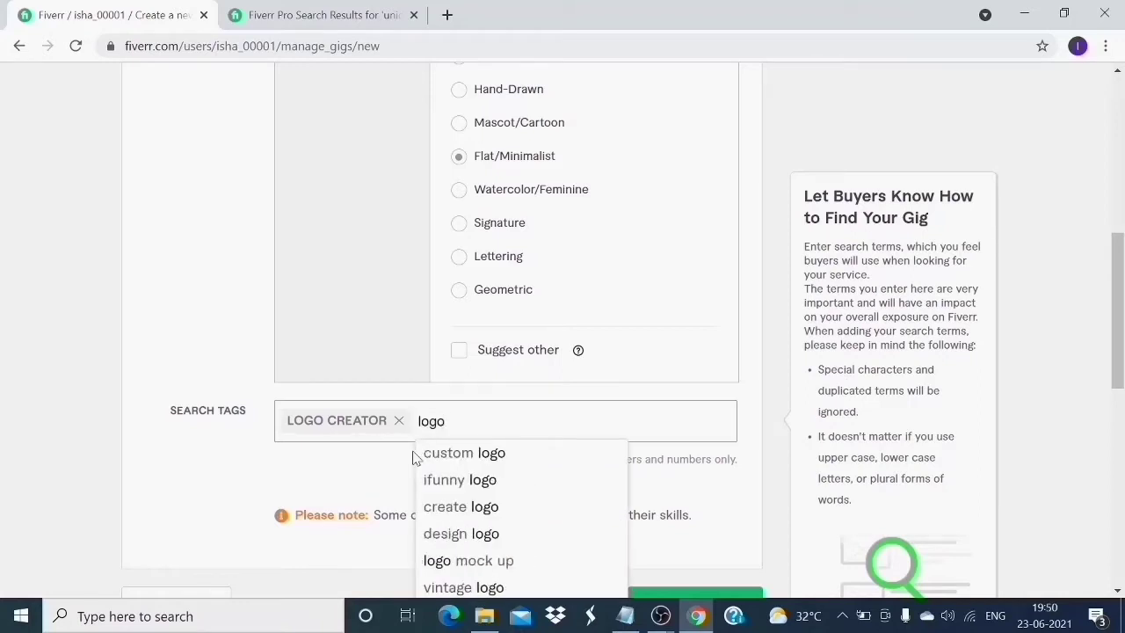
{"action": "left_click", "coordinate": [462, 536]}
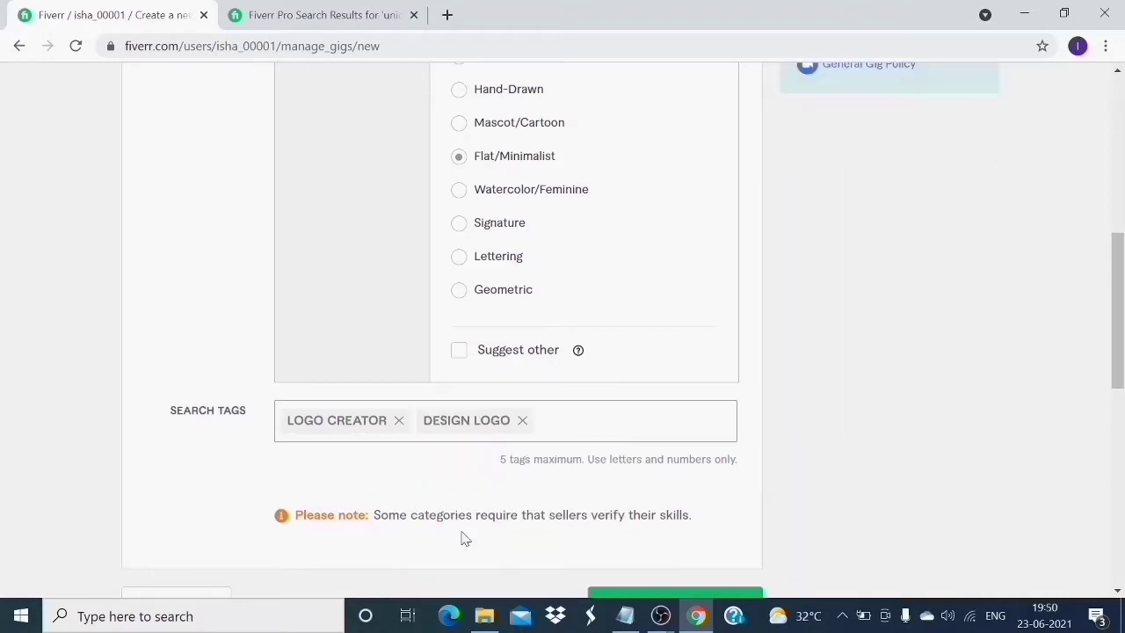
{"action": "type", "text": "logo"}
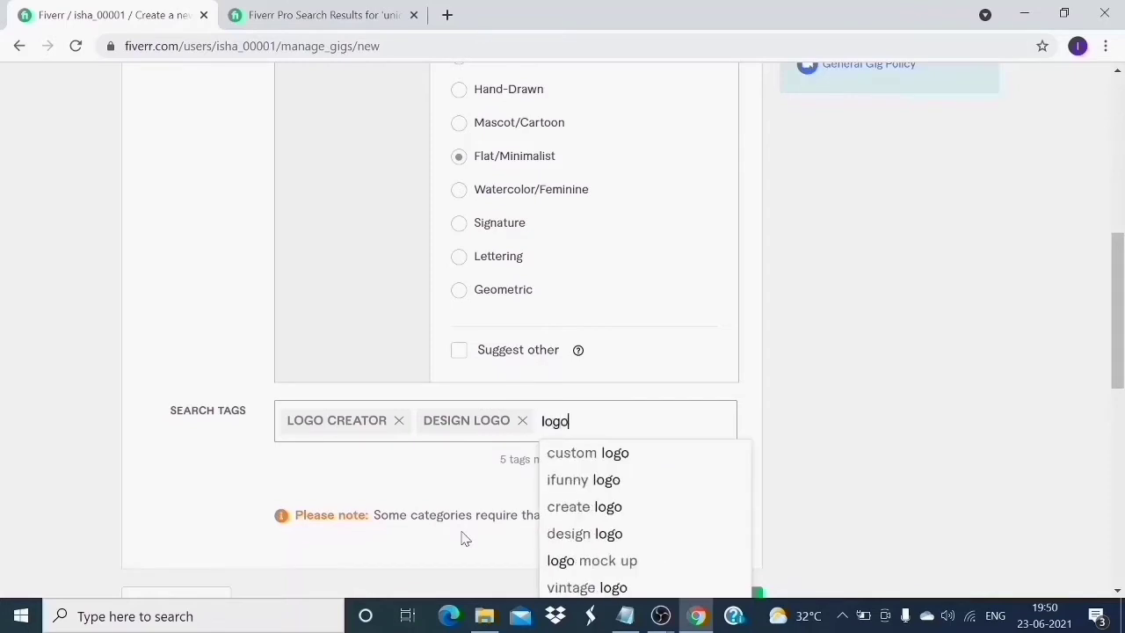
{"action": "left_click", "coordinate": [580, 569]}
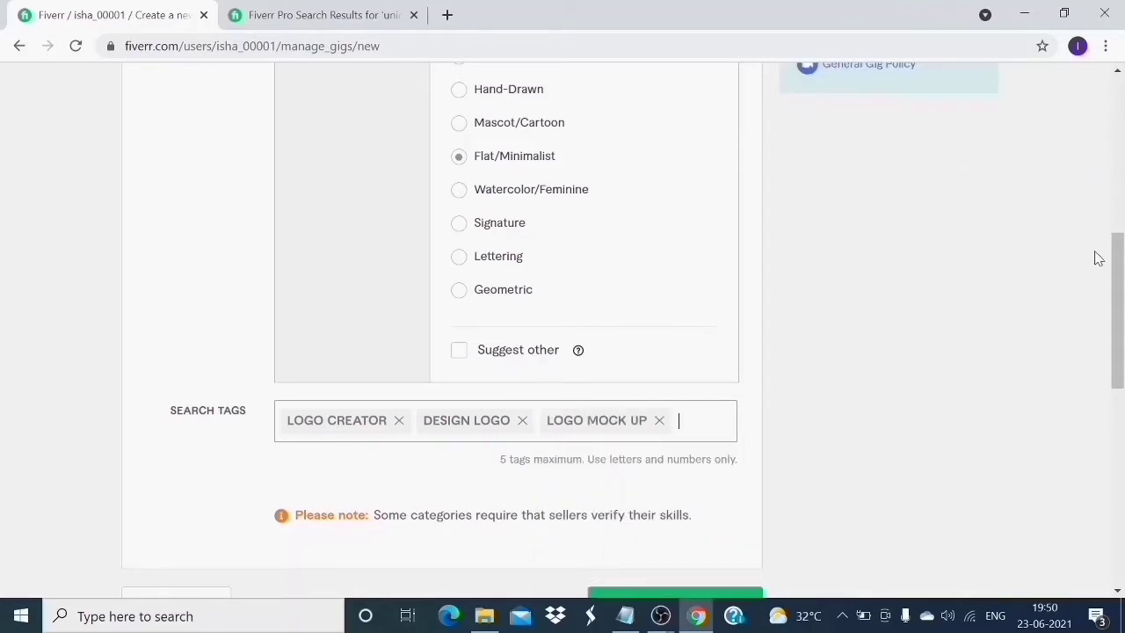
{"action": "left_click_drag", "start_coordinate": [1119, 263], "coordinate": [1113, 303]}
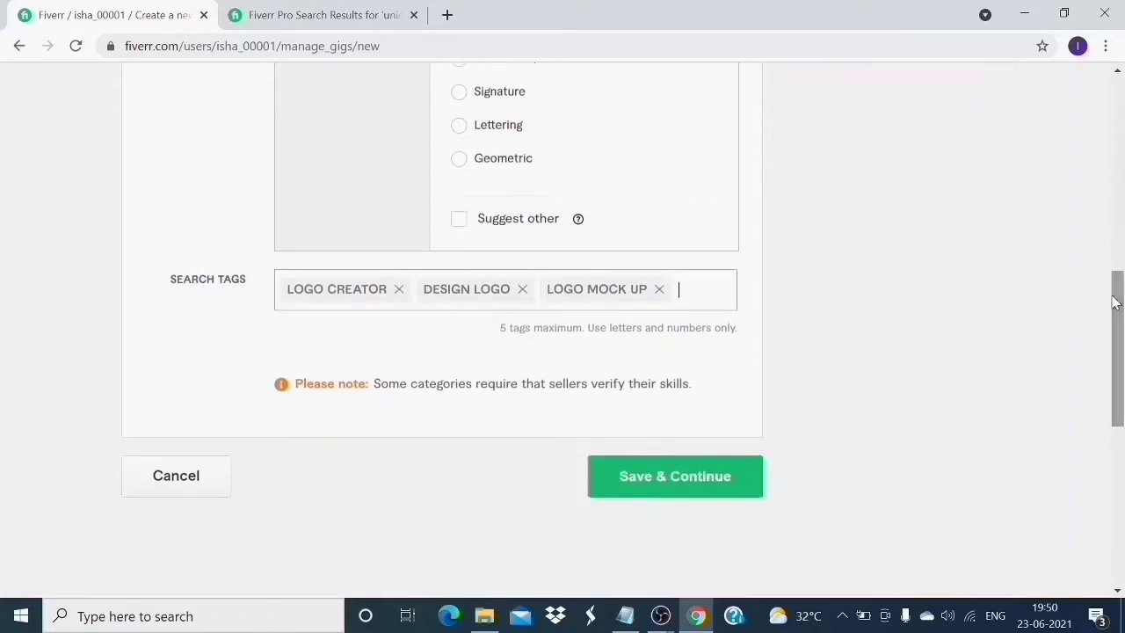
{"action": "left_click", "coordinate": [669, 472]}
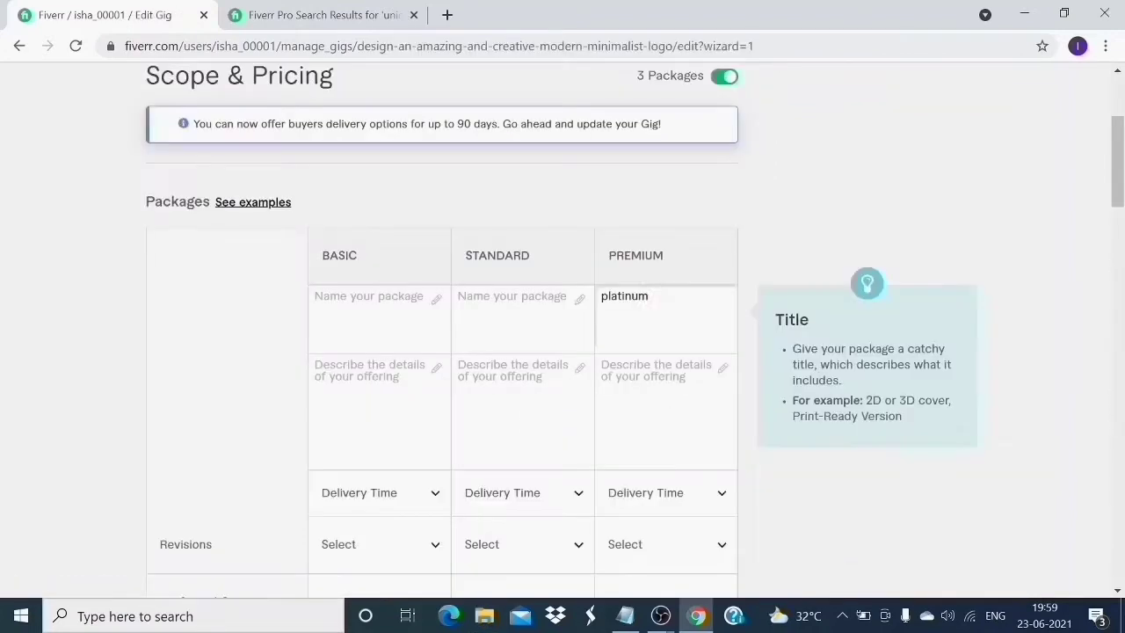
Step: Clear the name entered for the Premium package
{"action": "key", "text": "BackSpace"}
{"action": "key", "text": "BackSpace"}
{"action": "key", "text": "BackSpace"}
{"action": "key", "text": "BackSpace"}
{"action": "key", "text": "BackSpace"}
{"action": "key", "text": "BackSpace"}
{"action": "key", "text": "BackSpace"}
{"action": "key", "text": "BackSpace"}
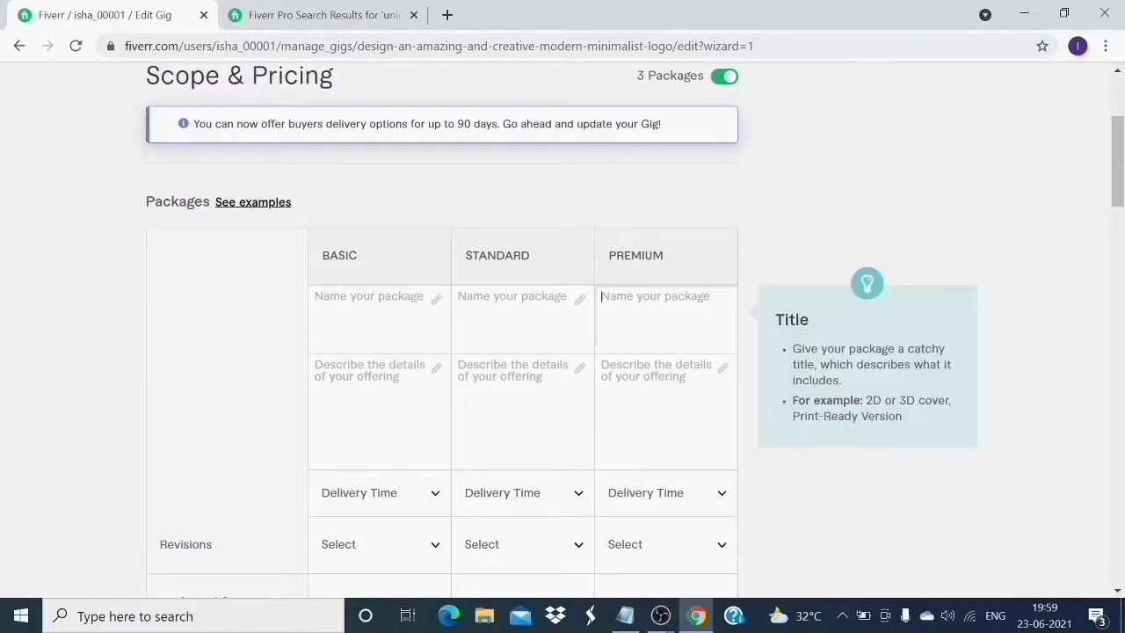
Step: Name the Basic package "gold", the Standard package "diamond" and the Premium package "platinum"
{"action": "left_click", "coordinate": [369, 296]}
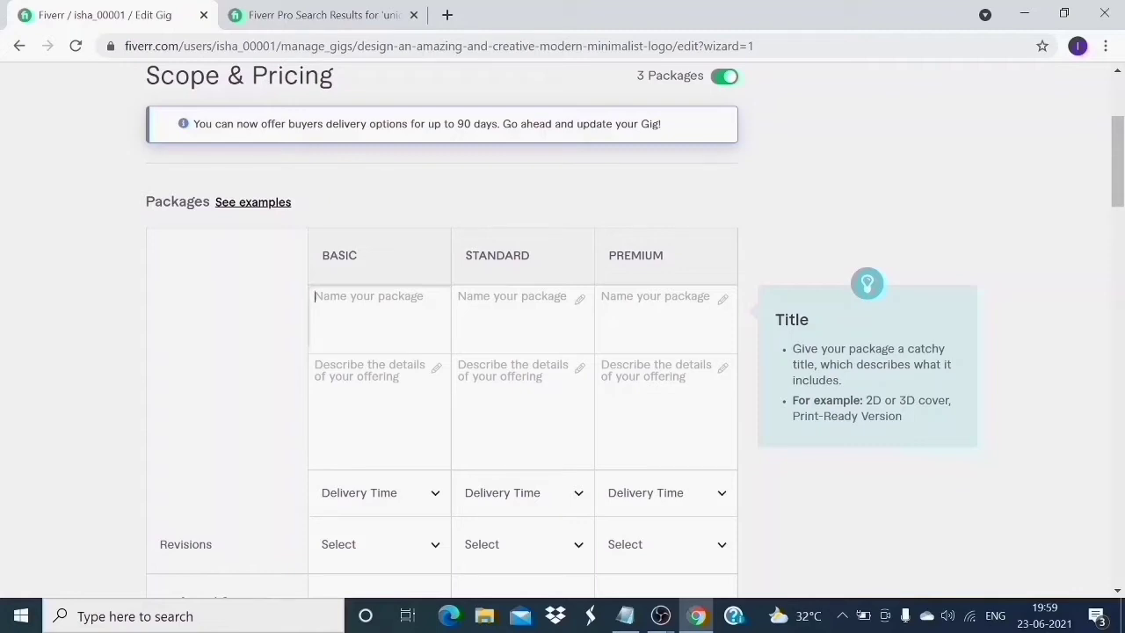
{"action": "type", "text": "gold"}
{"action": "left_click", "coordinate": [514, 308]}
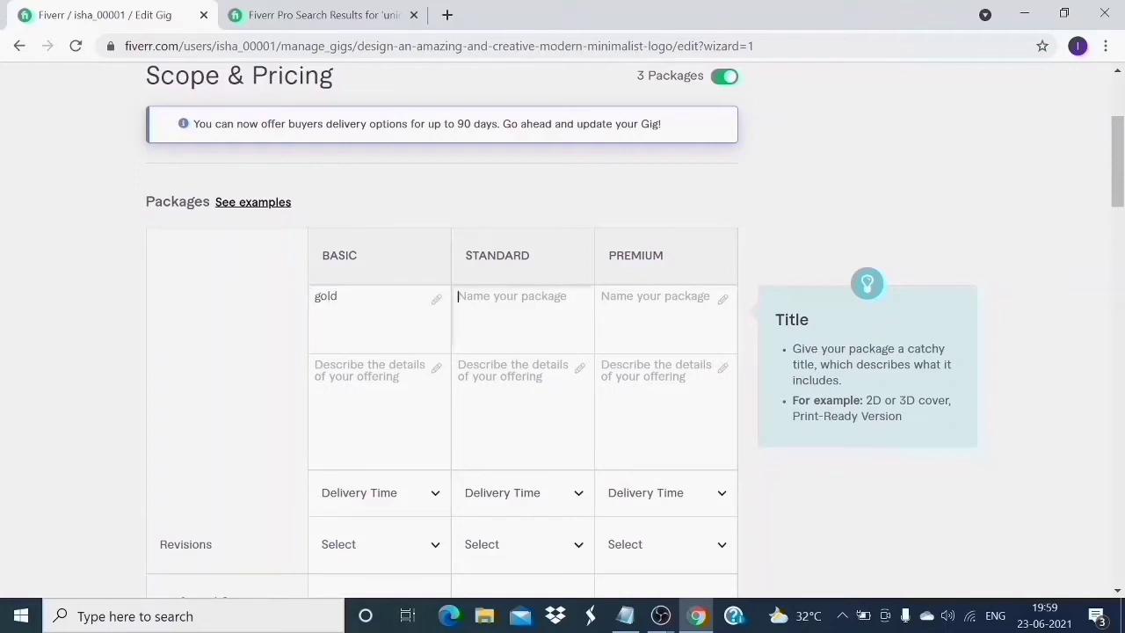
{"action": "type", "text": "diamond"}
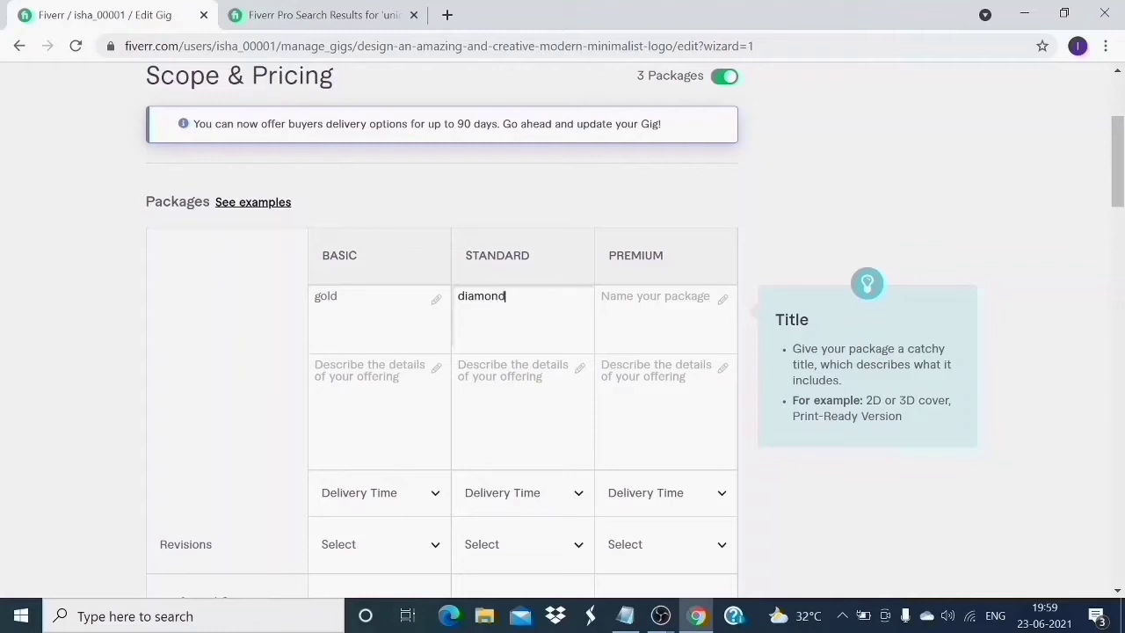
{"action": "left_click", "coordinate": [655, 308]}
{"action": "type", "text": "plat"}
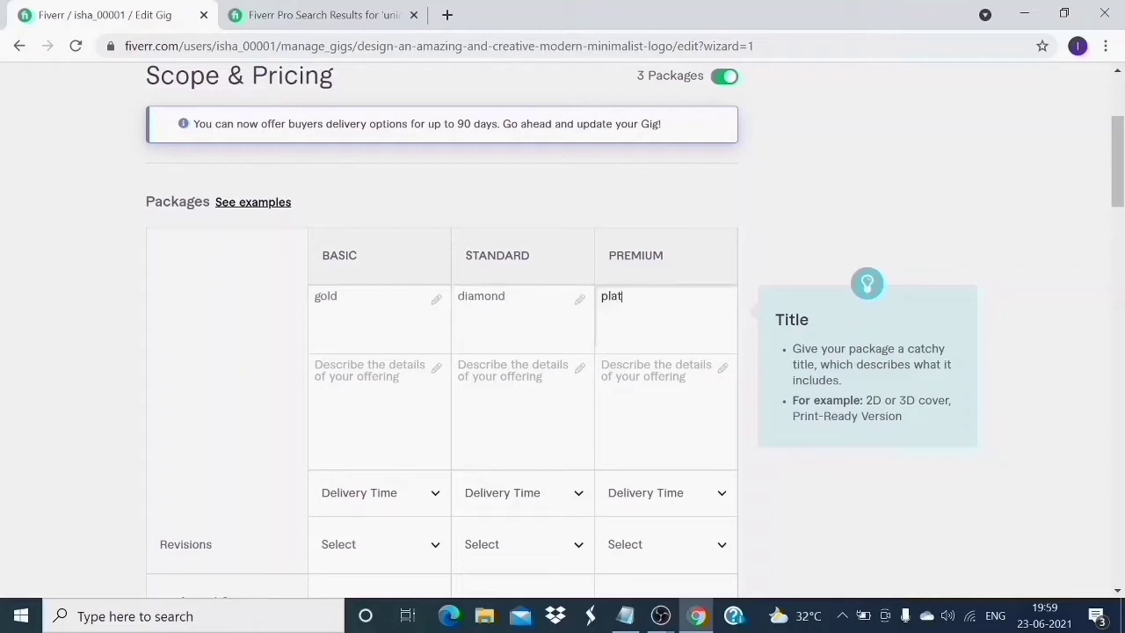
{"action": "type", "text": "inum"}
Step: Describe the Basic, Standard and Premium packages each as "create a basic beautiful logo"
{"action": "key", "text": "Tab"}
{"action": "key", "text": "Tab"}
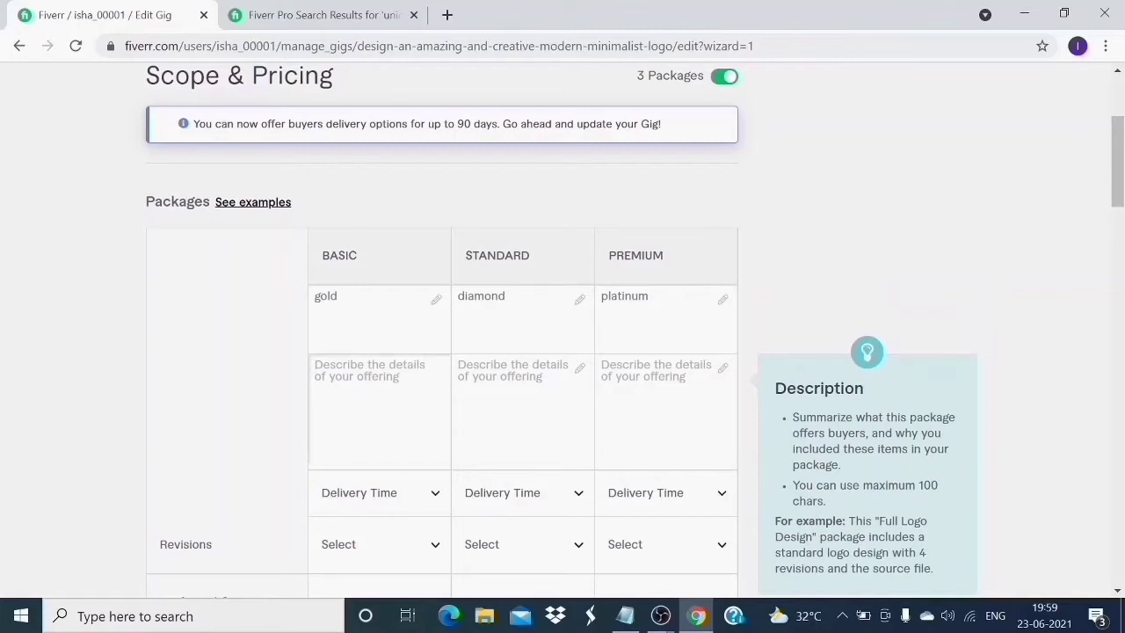
{"action": "type", "text": "cr"}
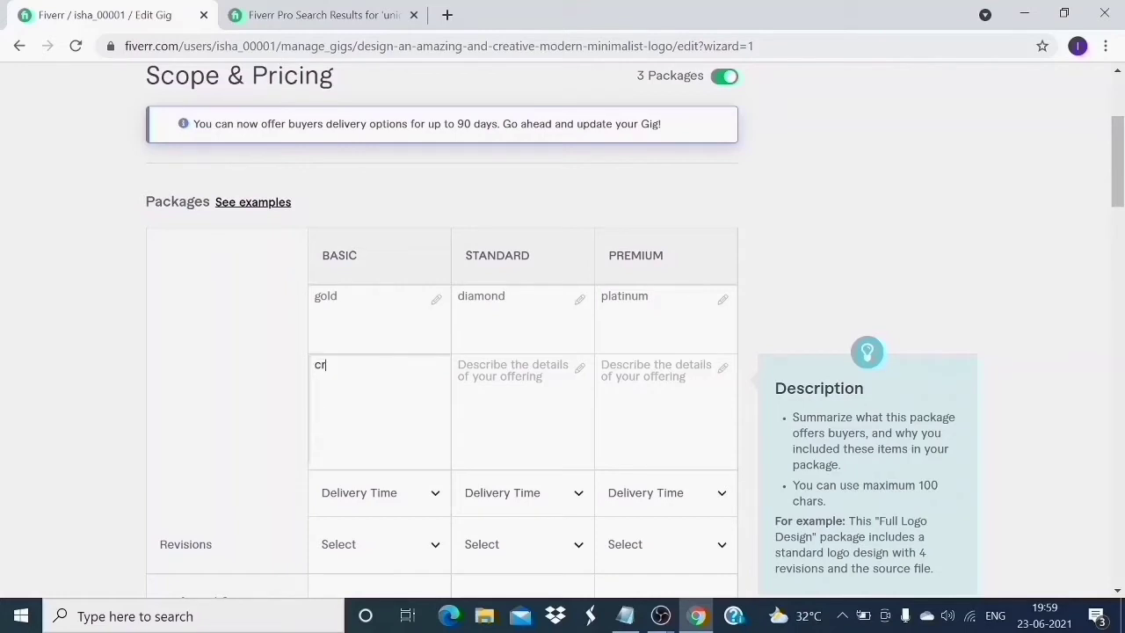
{"action": "type", "text": "eate a basic beautiful l"}
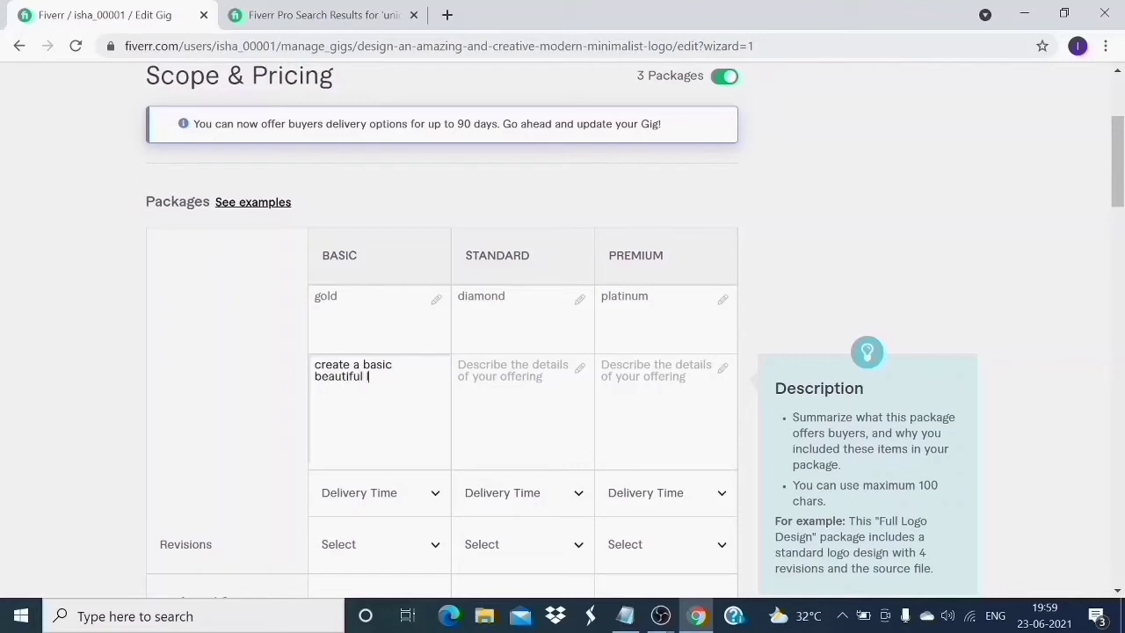
{"action": "type", "text": "ogo"}
{"action": "left_click", "coordinate": [458, 370]}
{"action": "type", "text": "create"}
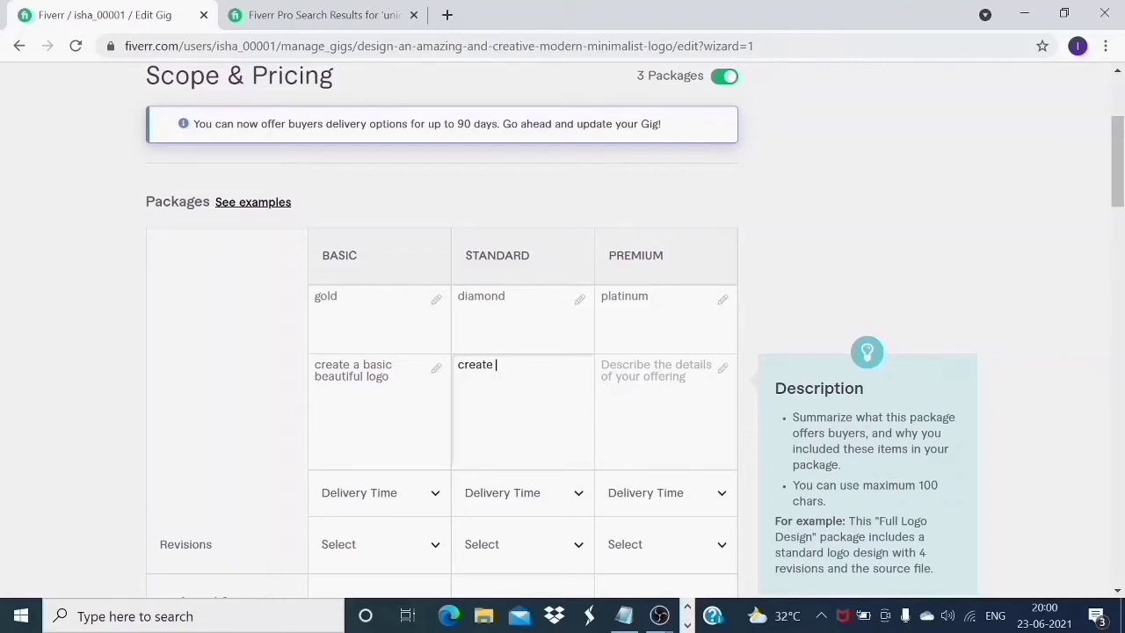
{"action": "type", "text": " a basic beauti"}
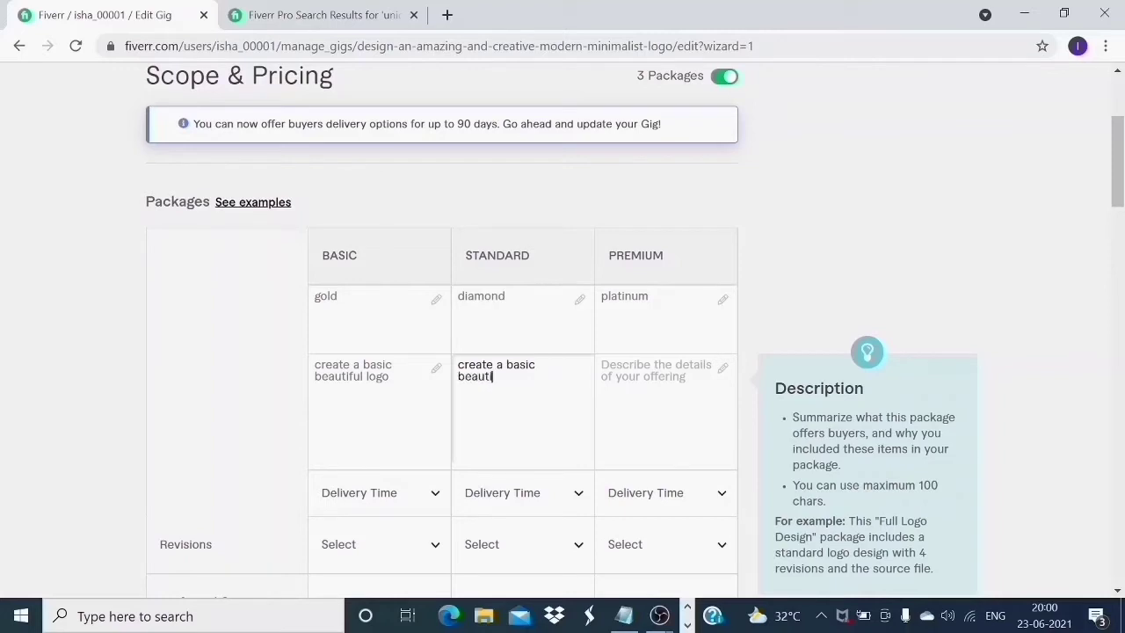
{"action": "type", "text": "ful logo"}
{"action": "left_click", "coordinate": [633, 370]}
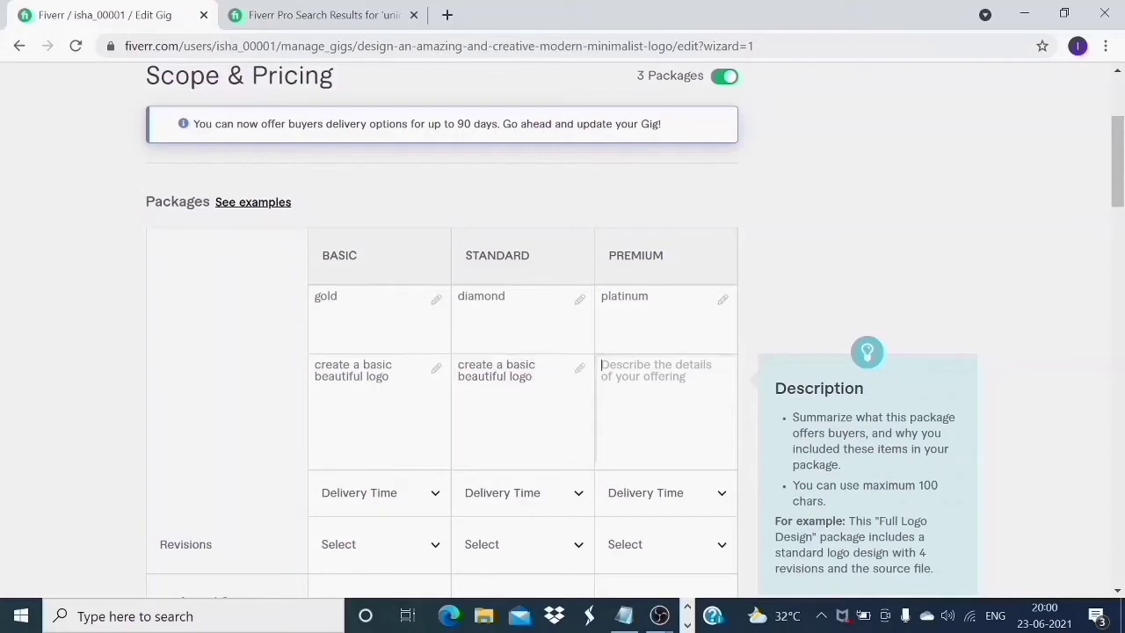
{"action": "type", "text": "create "}
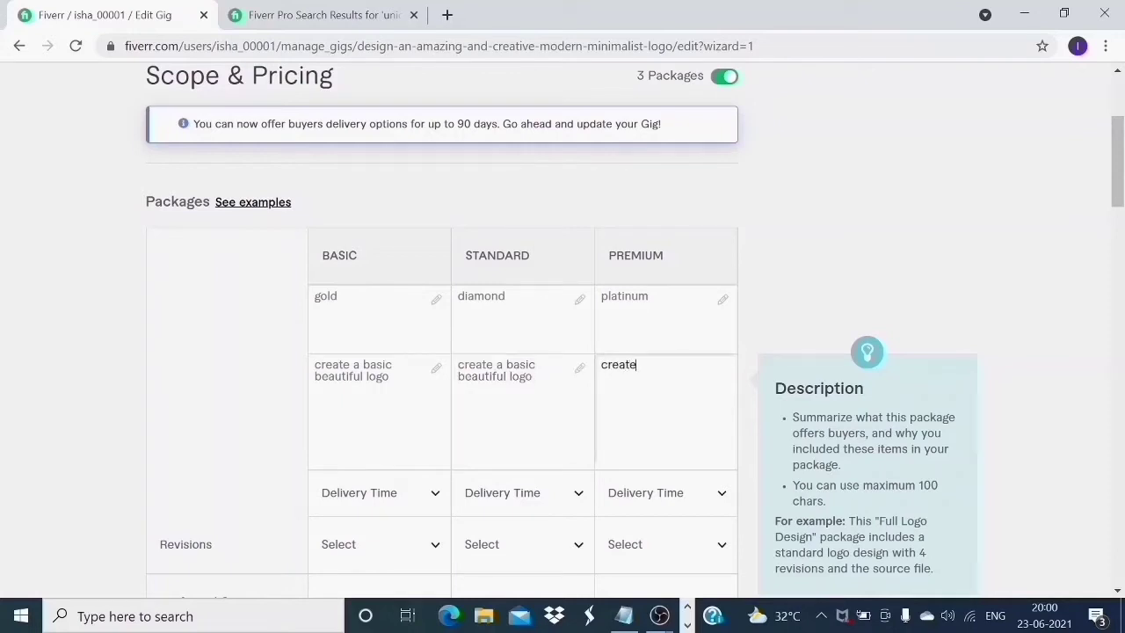
{"action": "type", "text": "a basic beautiful logo"}
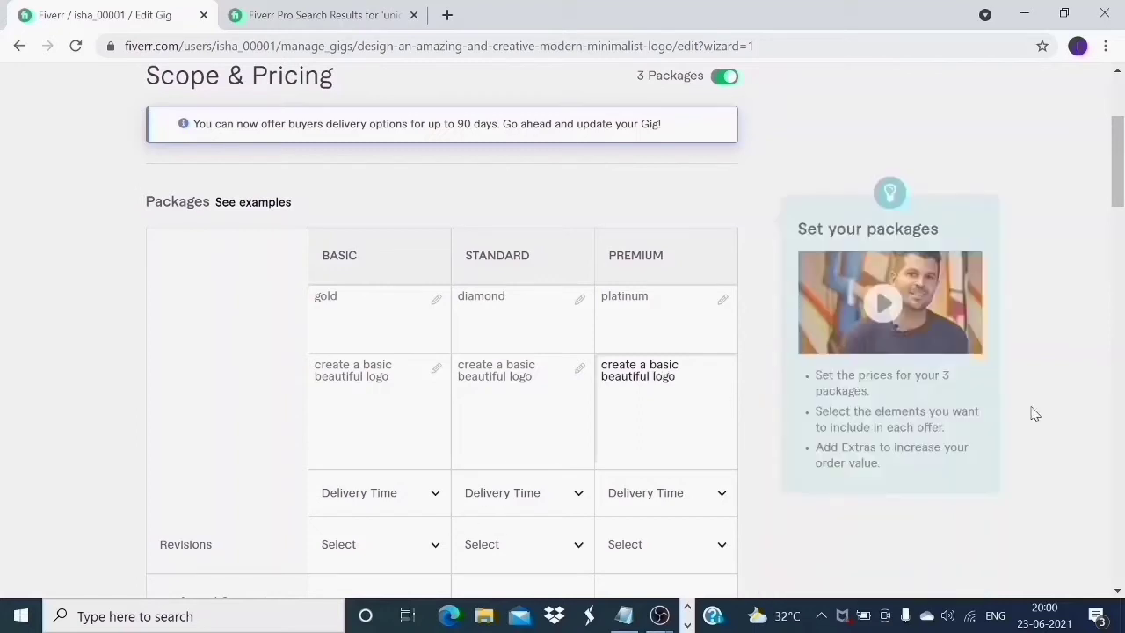
Step: Set the delivery time to 1 day for Basic, 2 days for Standard and 3 days for Premium
{"action": "left_click_drag", "start_coordinate": [1118, 154], "coordinate": [1118, 198]}
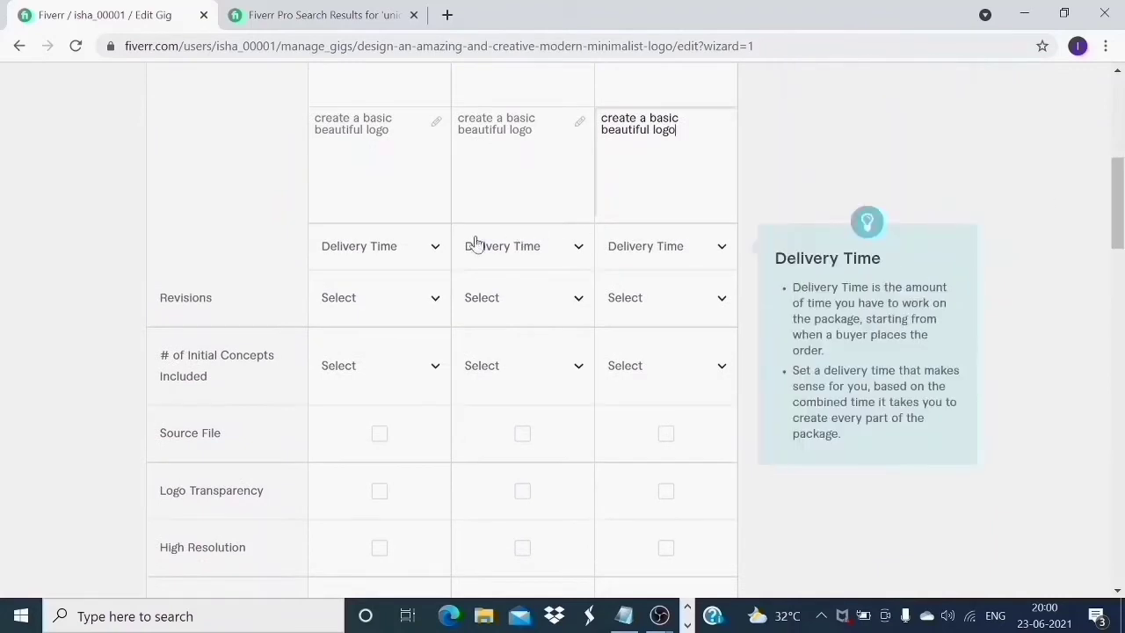
{"action": "left_click", "coordinate": [436, 252]}
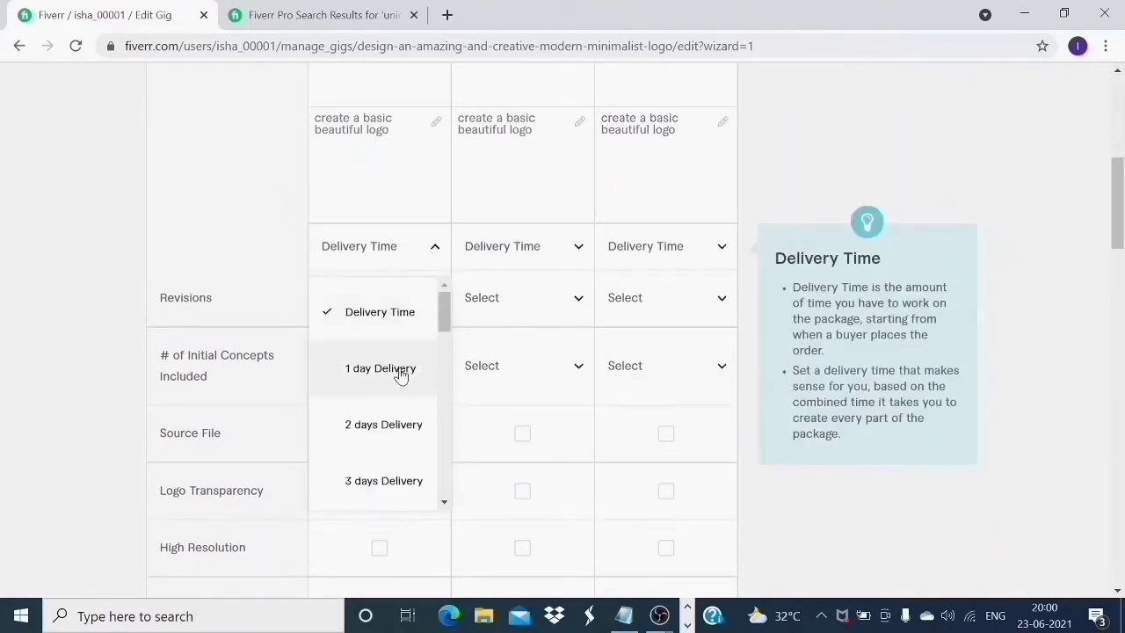
{"action": "left_click", "coordinate": [401, 376]}
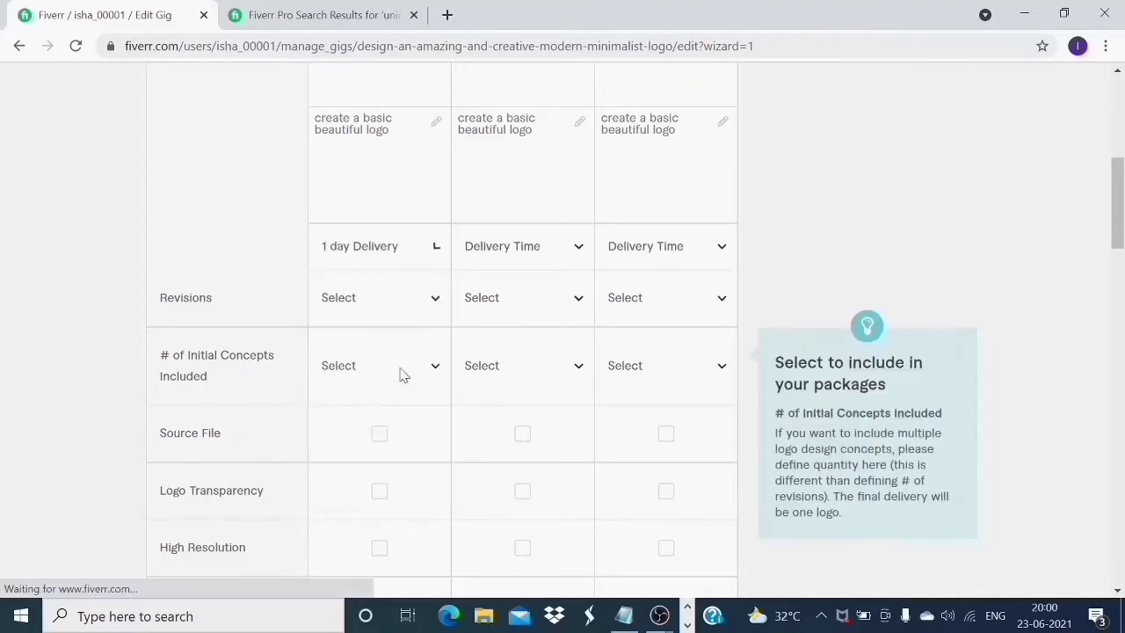
{"action": "left_click", "coordinate": [579, 248]}
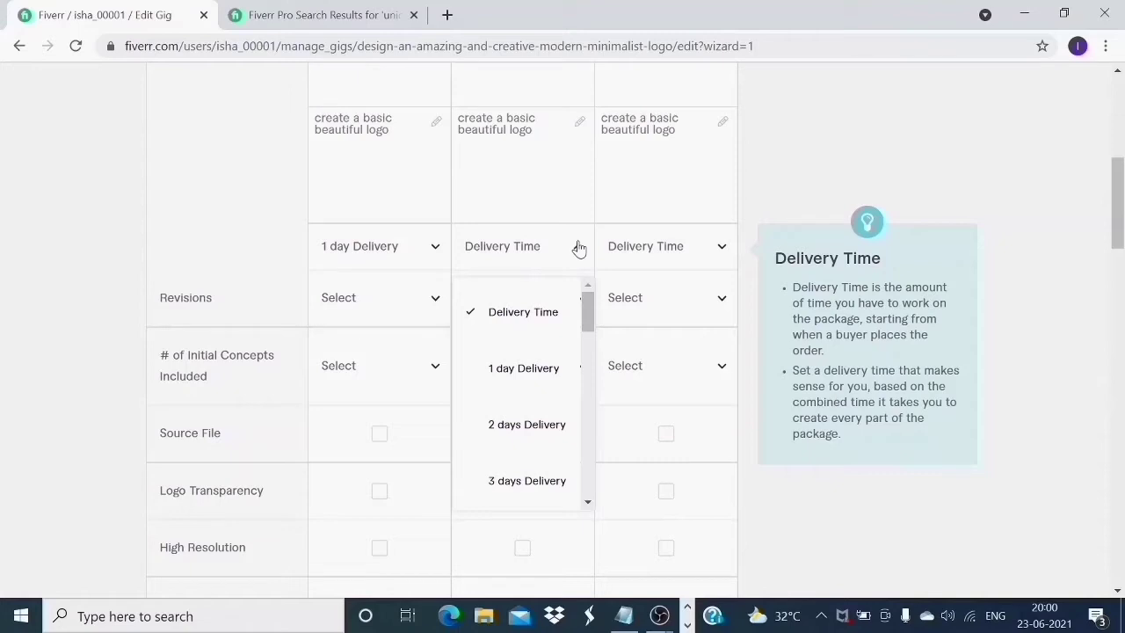
{"action": "left_click", "coordinate": [509, 425]}
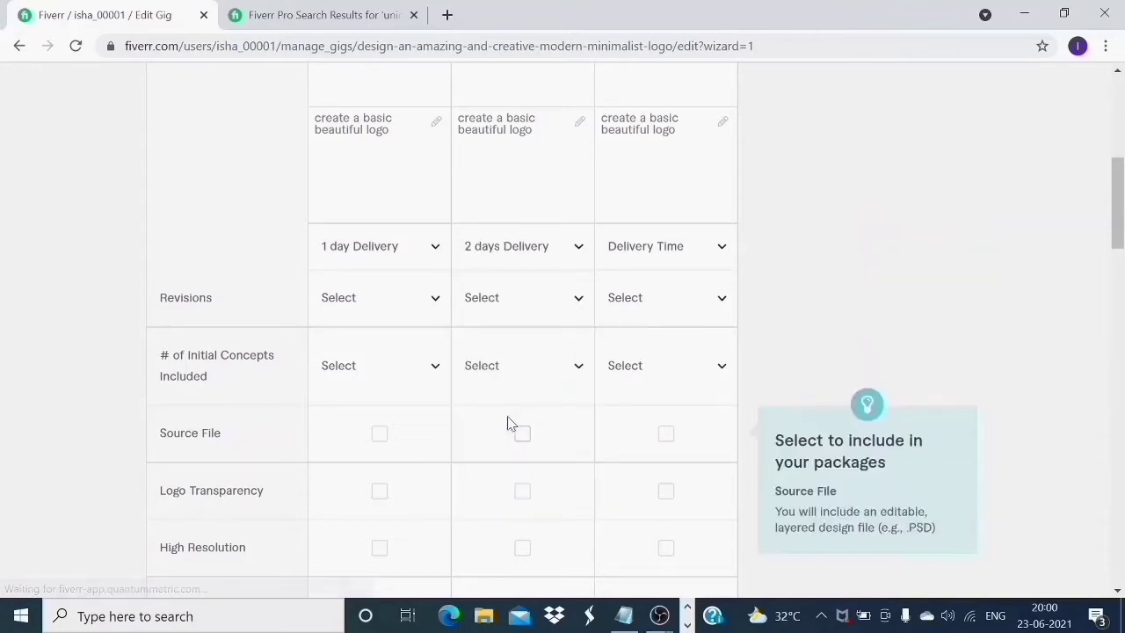
{"action": "left_click", "coordinate": [722, 249]}
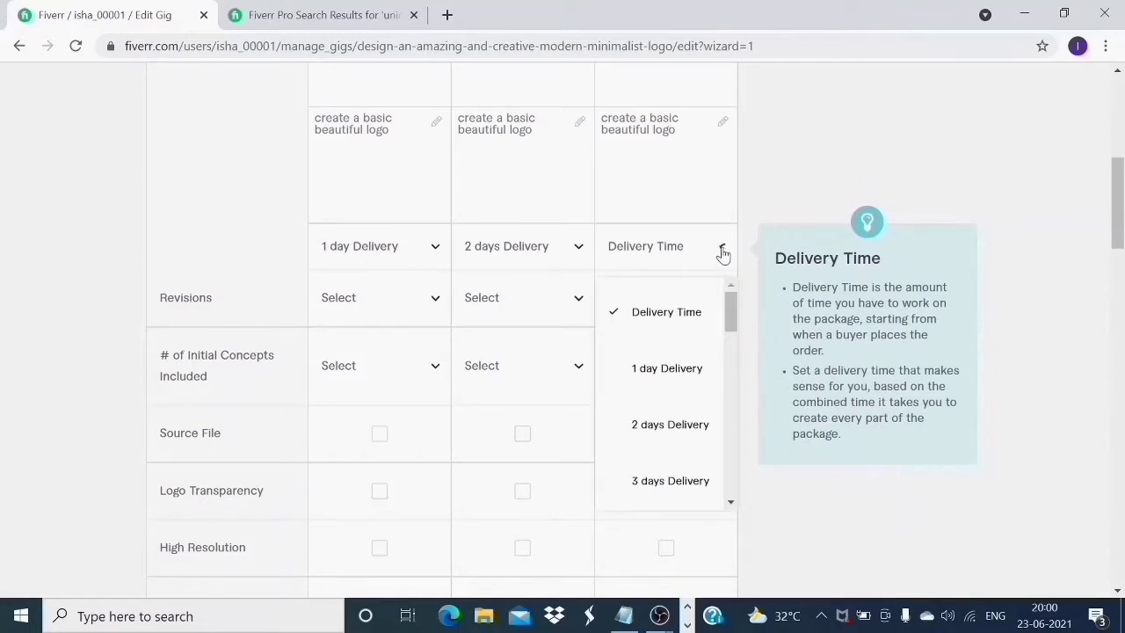
{"action": "left_click", "coordinate": [692, 476]}
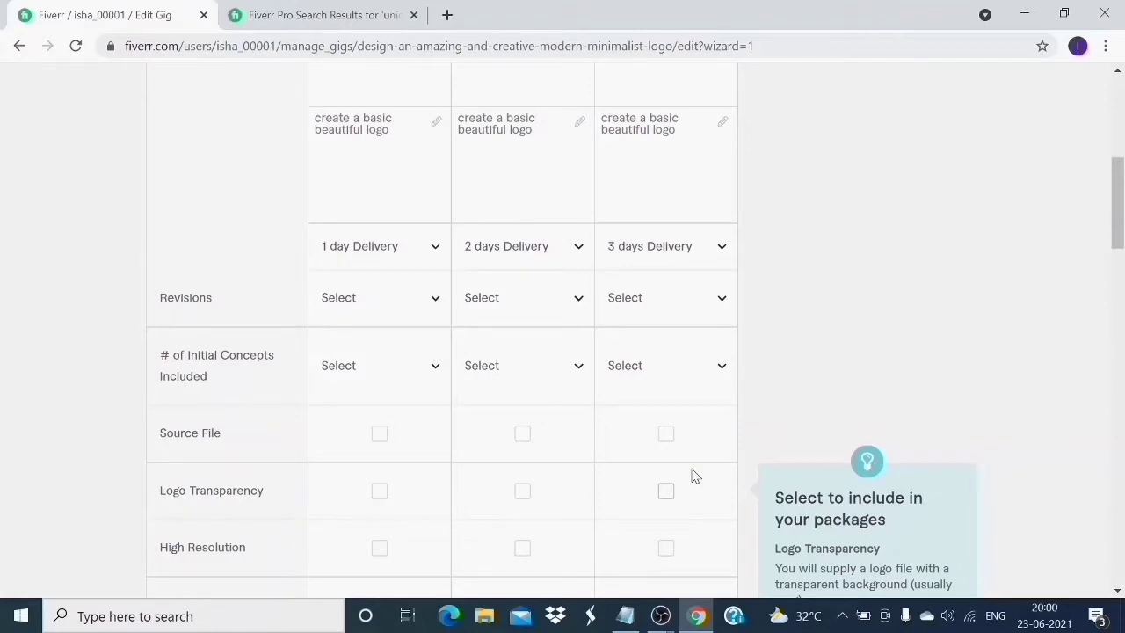
Step: Set the number of initial concepts included to 5 for the Basic, Standard and Premium packages
{"action": "left_click", "coordinate": [440, 374]}
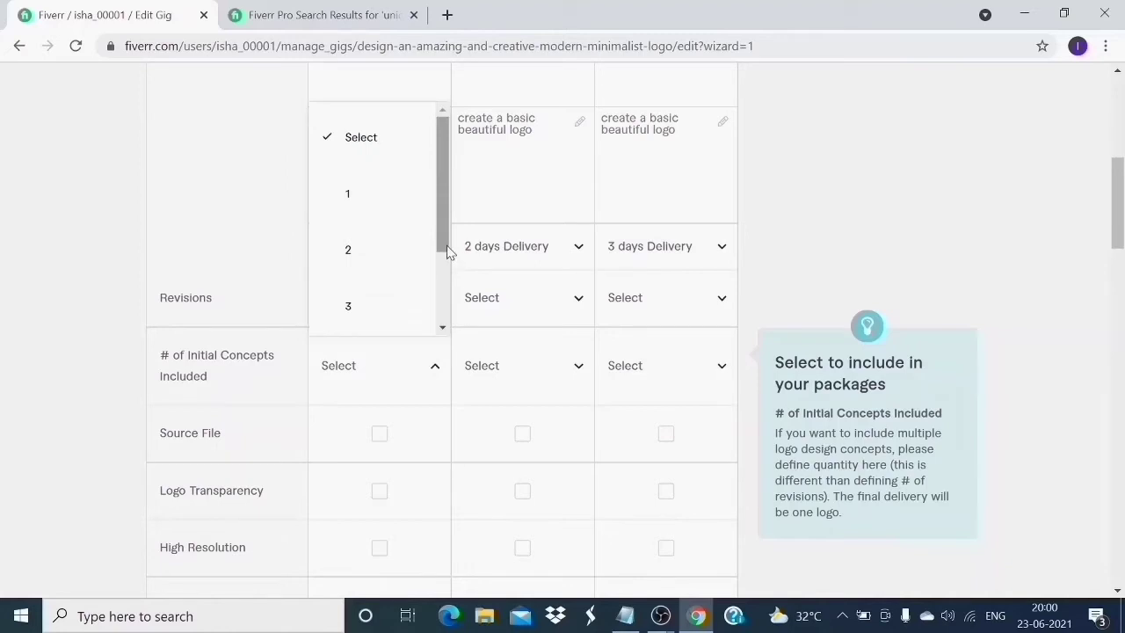
{"action": "left_click_drag", "start_coordinate": [451, 258], "coordinate": [449, 334]}
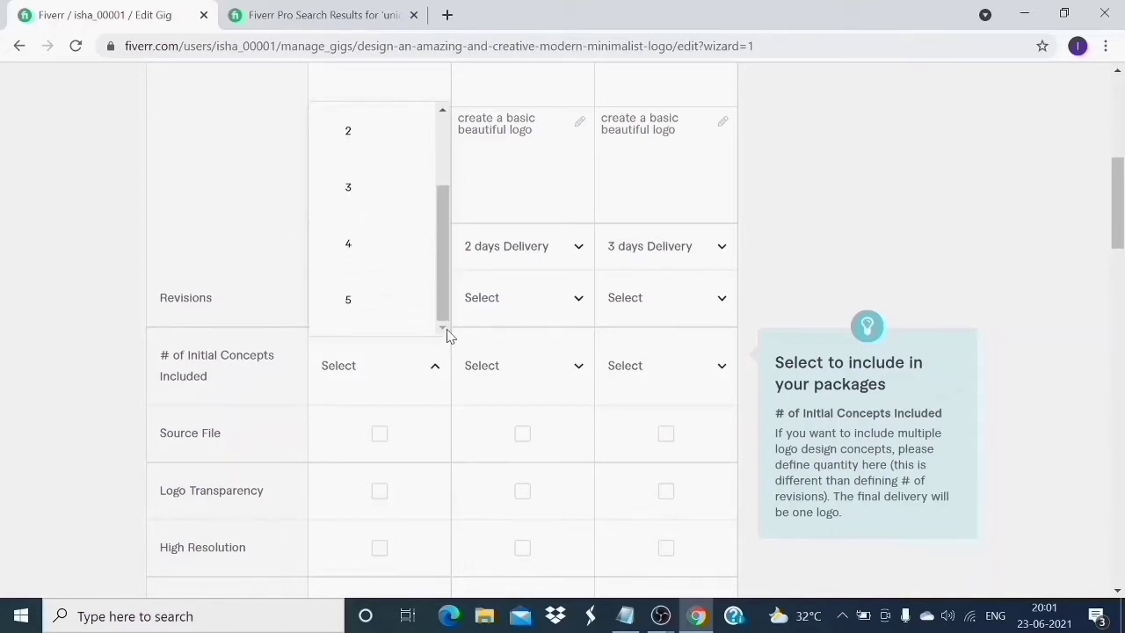
{"action": "left_click", "coordinate": [384, 311]}
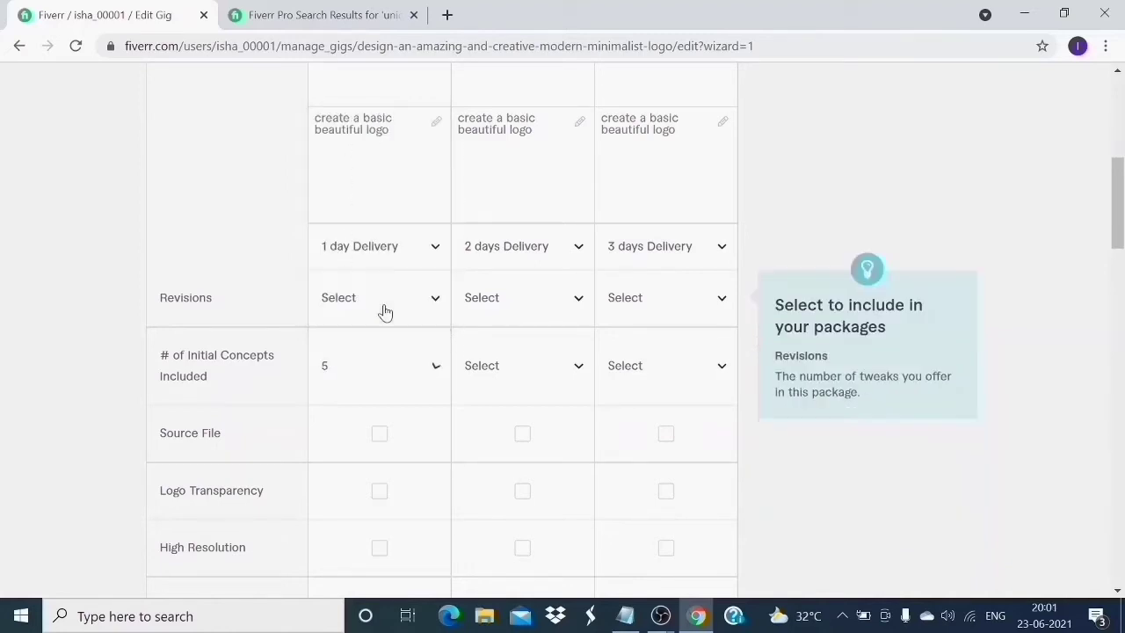
{"action": "left_click", "coordinate": [580, 369]}
{"action": "left_click_drag", "start_coordinate": [589, 250], "coordinate": [591, 357]}
{"action": "left_click", "coordinate": [555, 321]}
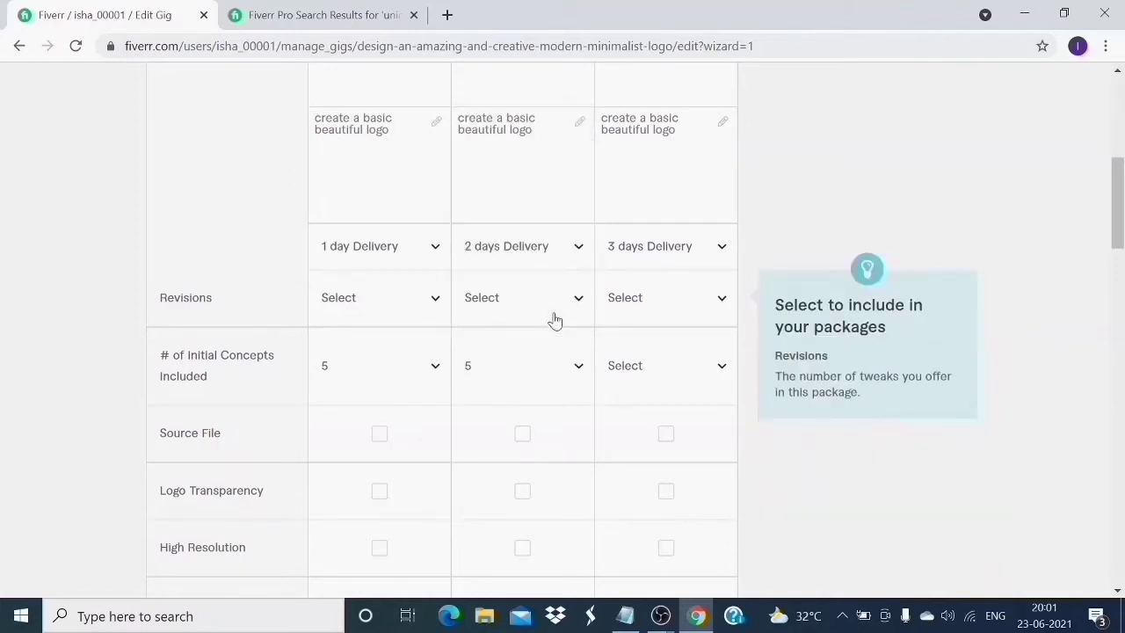
{"action": "left_click", "coordinate": [723, 375]}
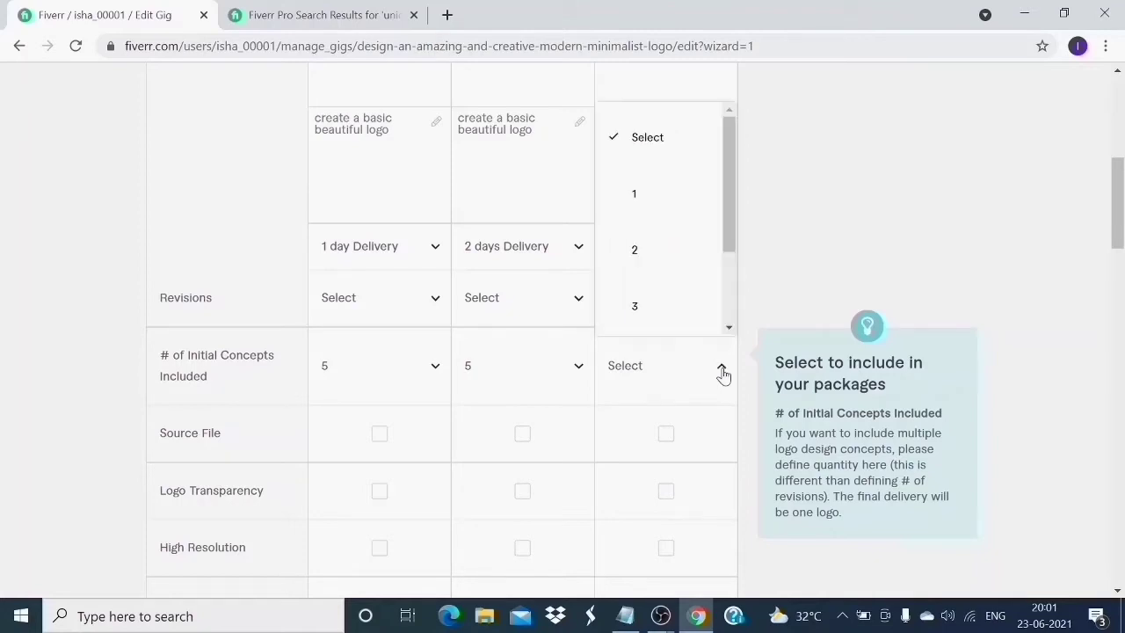
{"action": "left_click_drag", "start_coordinate": [733, 176], "coordinate": [752, 306]}
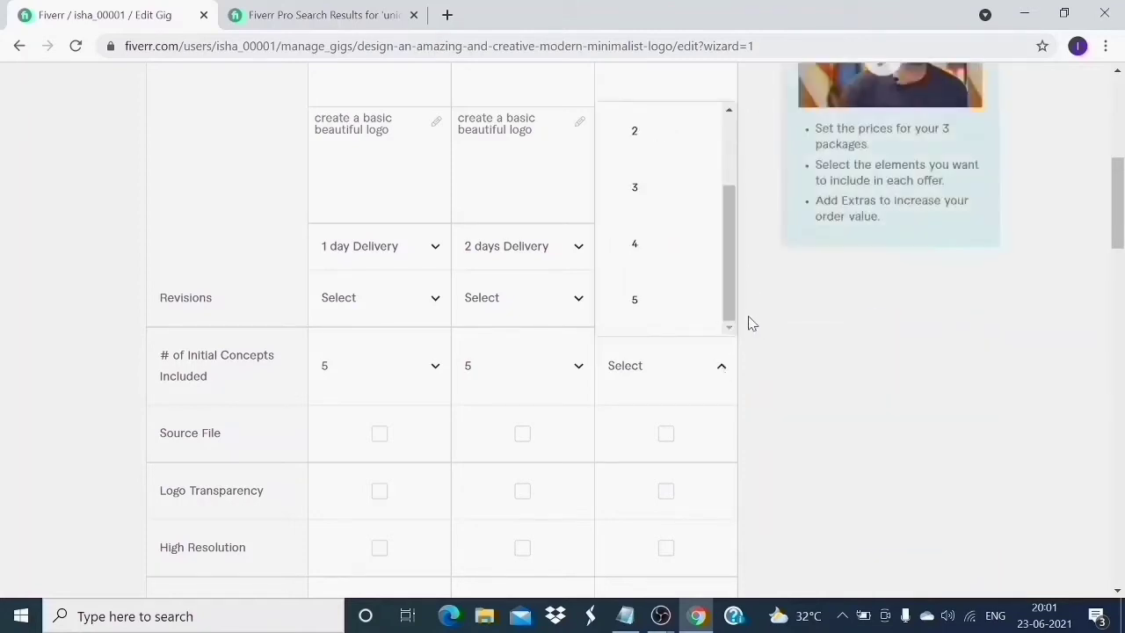
{"action": "left_click", "coordinate": [675, 303]}
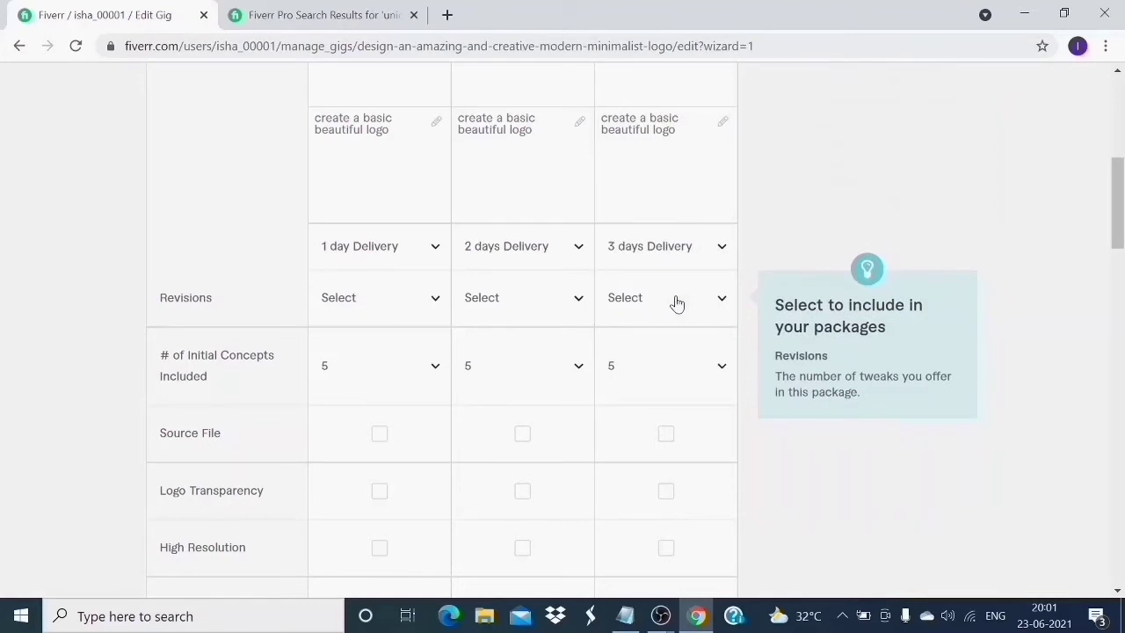
Step: Include source file and high resolution in all three packages, logo transparency in Standard and Premium, and 3D mockup in Premium only
{"action": "left_click_drag", "start_coordinate": [1120, 246], "coordinate": [1120, 279]}
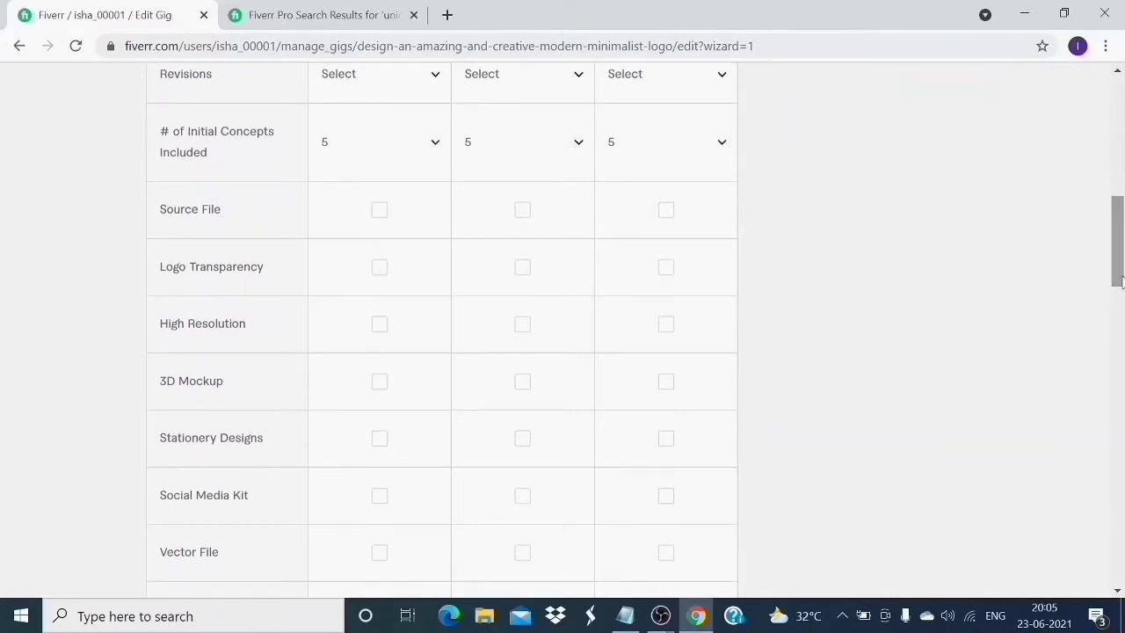
{"action": "left_click", "coordinate": [381, 214]}
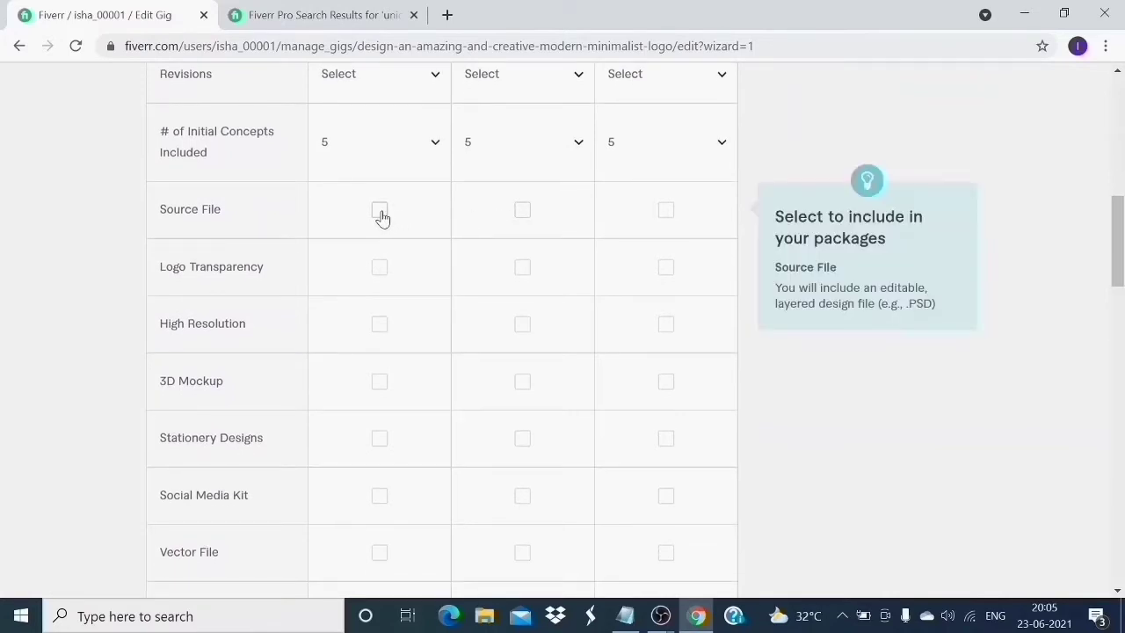
{"action": "left_click", "coordinate": [527, 220]}
{"action": "left_click", "coordinate": [666, 213]}
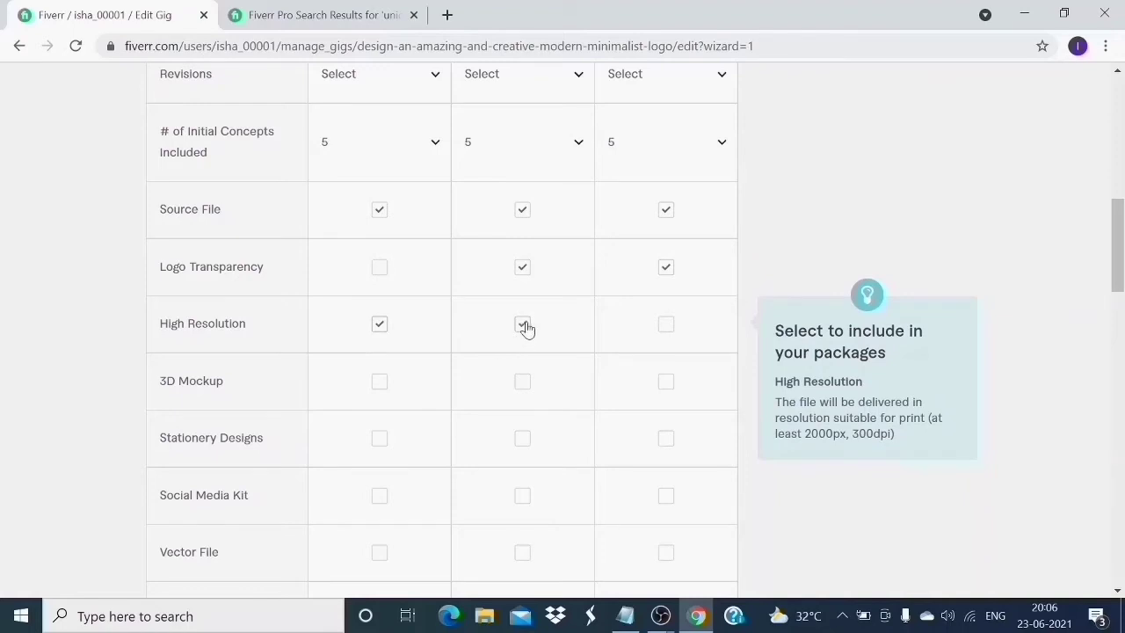
{"action": "left_click", "coordinate": [664, 330]}
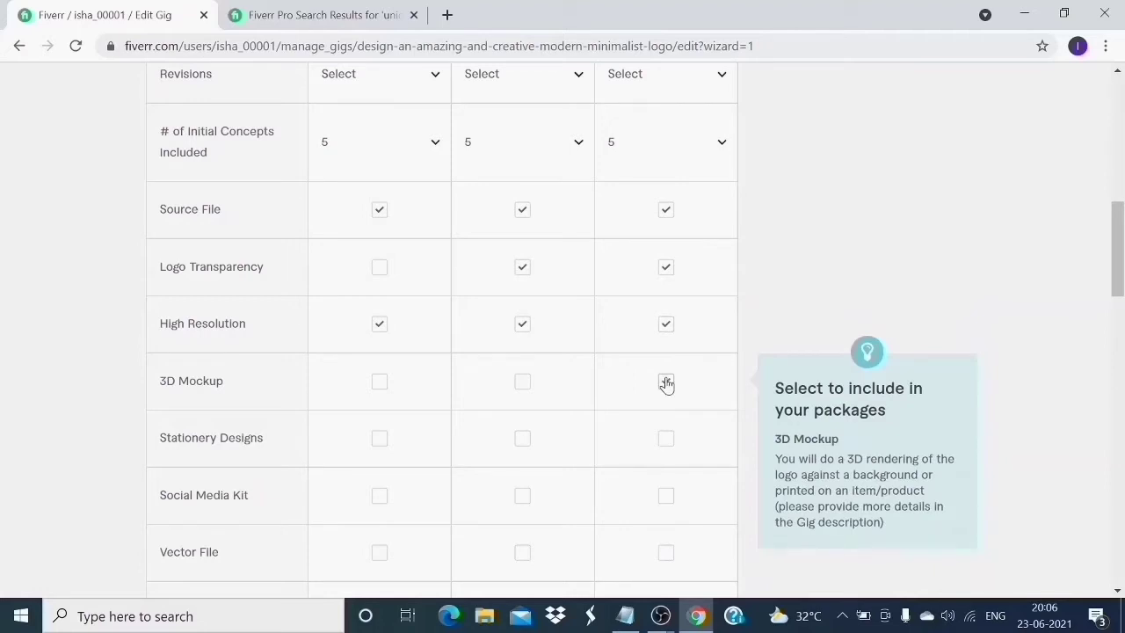
{"action": "left_click", "coordinate": [665, 383]}
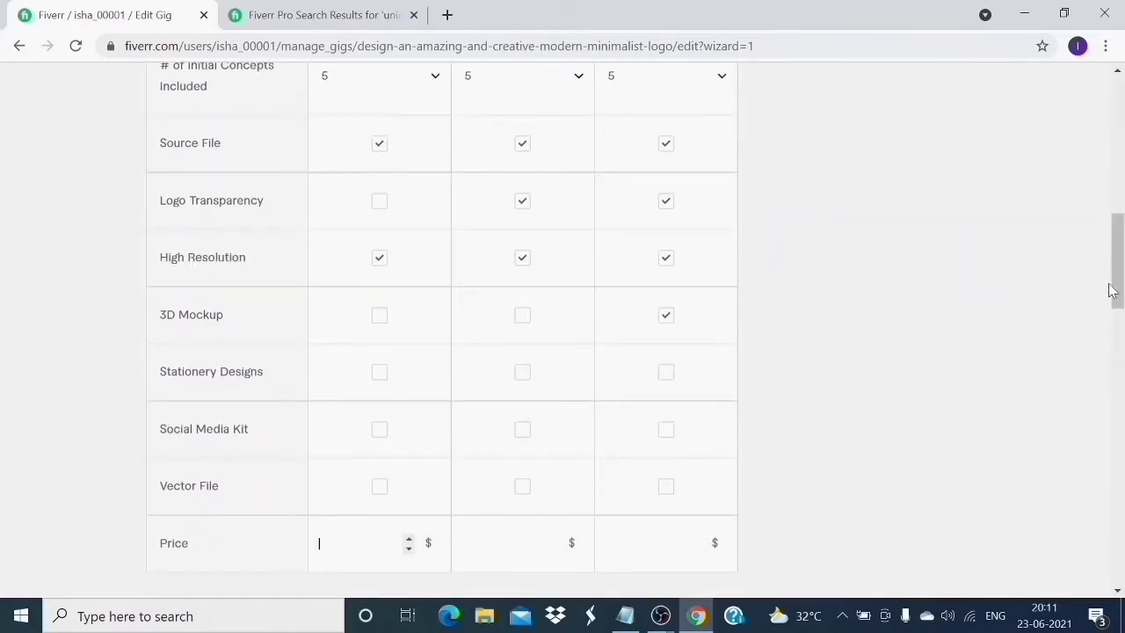
Step: Price the Basic package at $10, the Standard package at $25 and the Premium package at $55
{"action": "mouse_move", "coordinate": [1110, 290]}
{"action": "left_mouse_down"}
{"action": "mouse_move", "coordinate": [1117, 268]}
{"action": "mouse_move", "coordinate": [1117, 296]}
{"action": "mouse_move", "coordinate": [1121, 255]}
{"action": "mouse_move", "coordinate": [1122, 295]}
{"action": "left_mouse_up"}
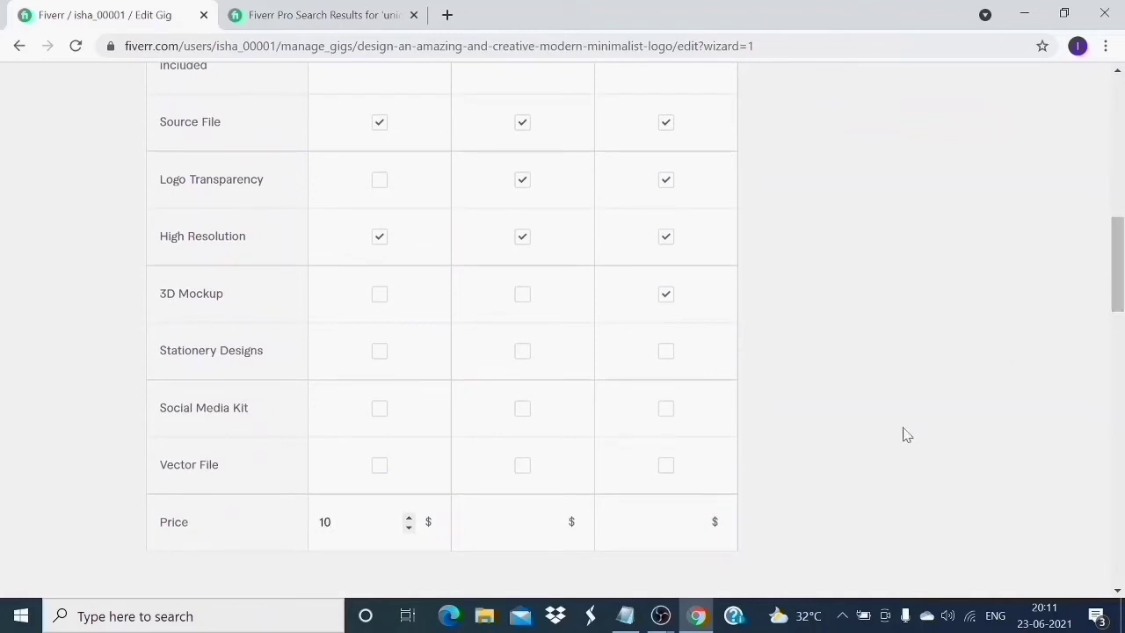
{"action": "left_click", "coordinate": [545, 522]}
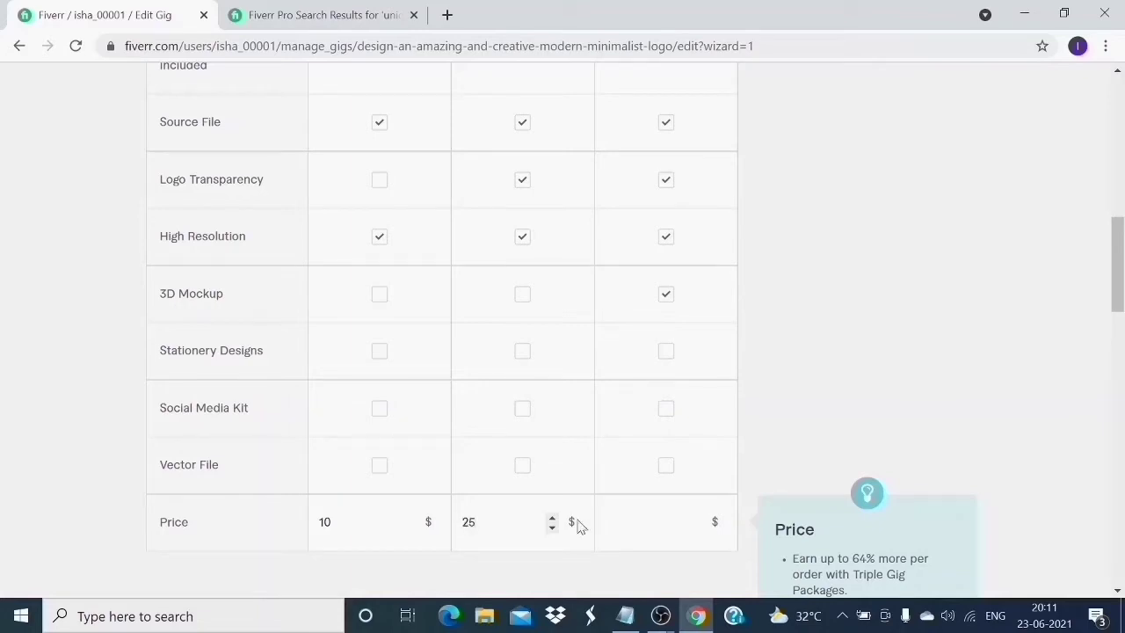
{"action": "left_click", "coordinate": [633, 522]}
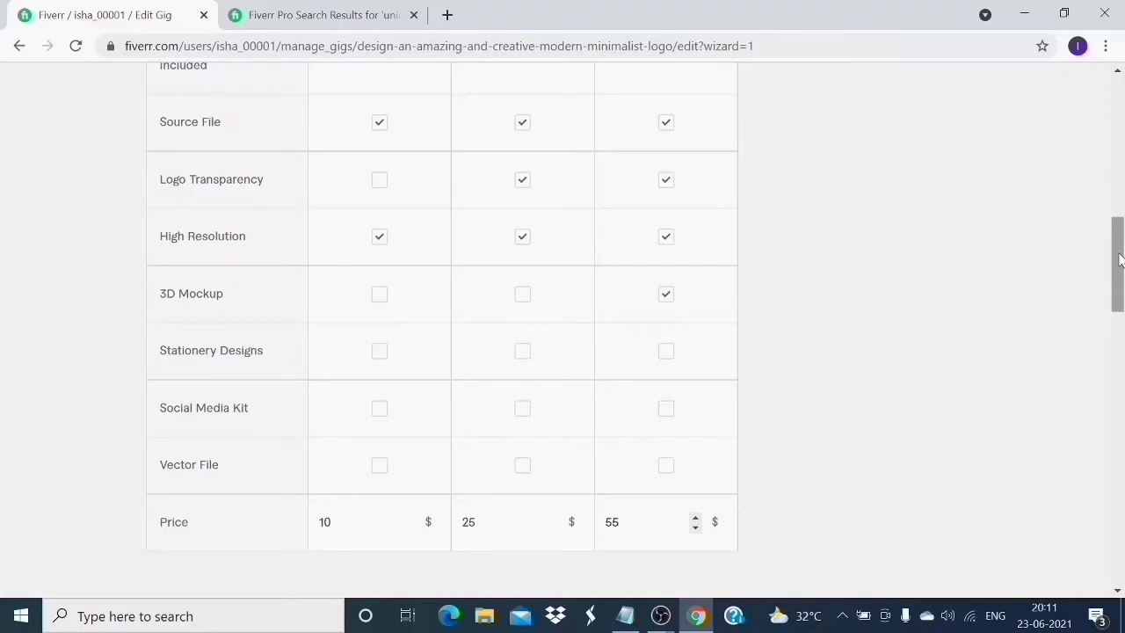
Step: Offer extra fast delivery in 1 day for an extra $15 on the Standard package
{"action": "left_click_drag", "start_coordinate": [1120, 259], "coordinate": [1110, 352]}
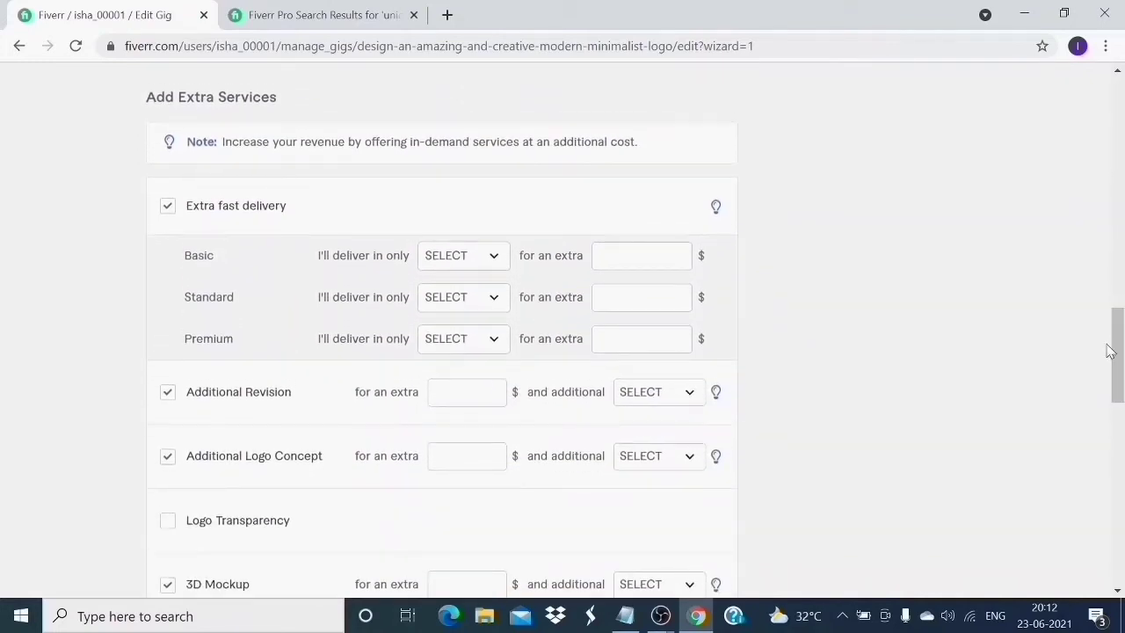
{"action": "mouse_move", "coordinate": [621, 284]}
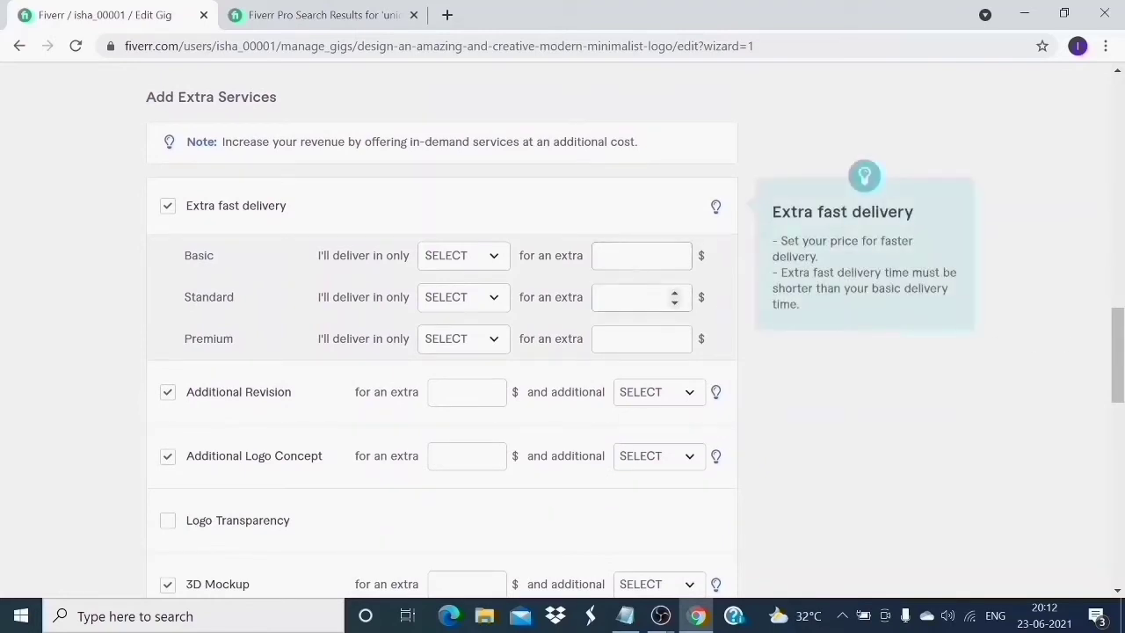
{"action": "left_click", "coordinate": [628, 297]}
{"action": "left_click", "coordinate": [493, 301]}
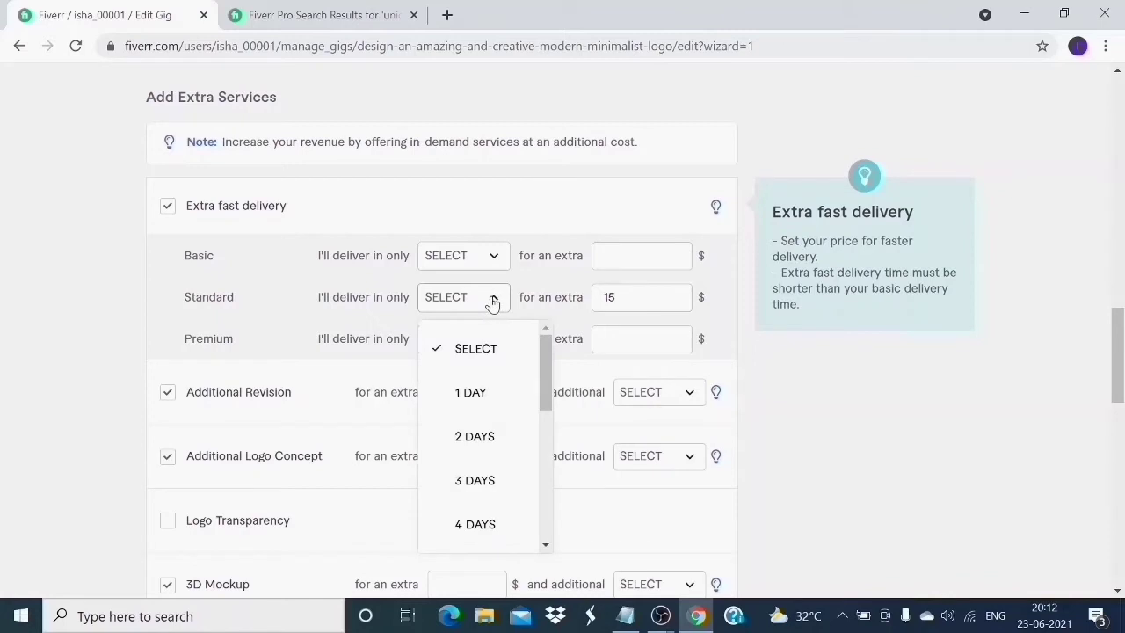
{"action": "left_click", "coordinate": [472, 394]}
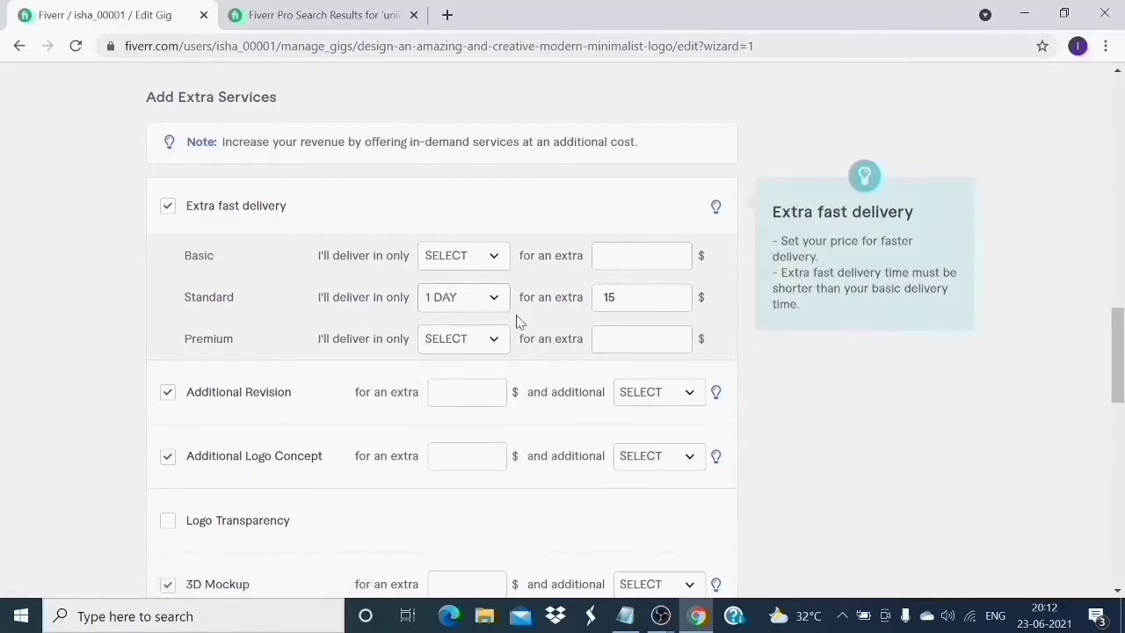
Step: Offer 1-day extra fast delivery for an extra $15 on the Premium package and change the Standard surcharge to $5
{"action": "left_click", "coordinate": [498, 343]}
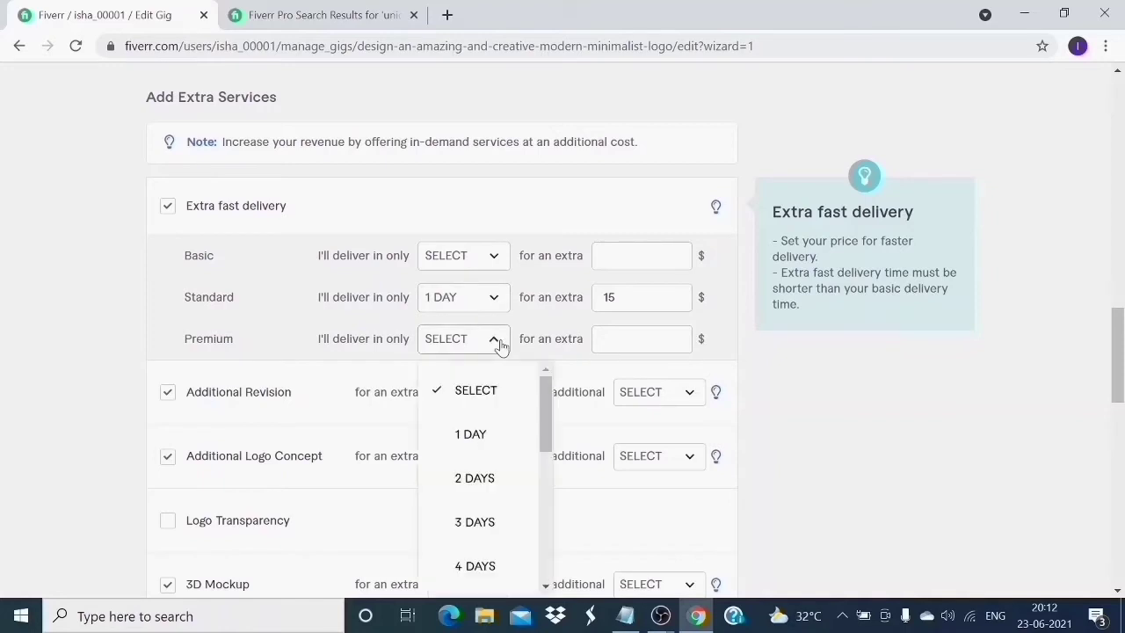
{"action": "left_click", "coordinate": [484, 430]}
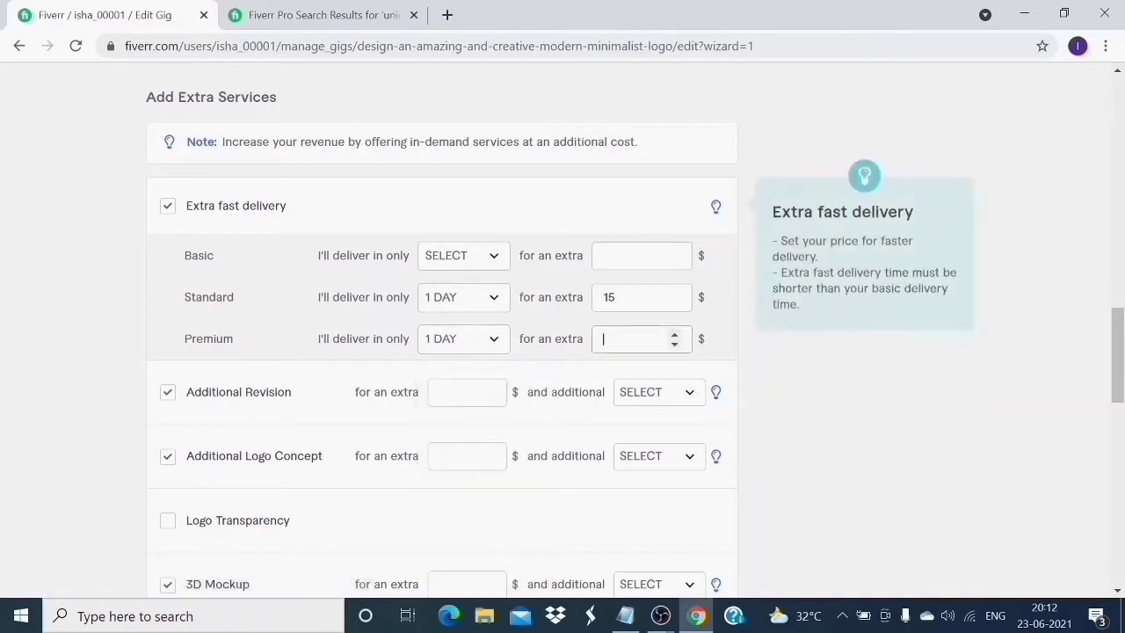
{"action": "left_click", "coordinate": [603, 339]}
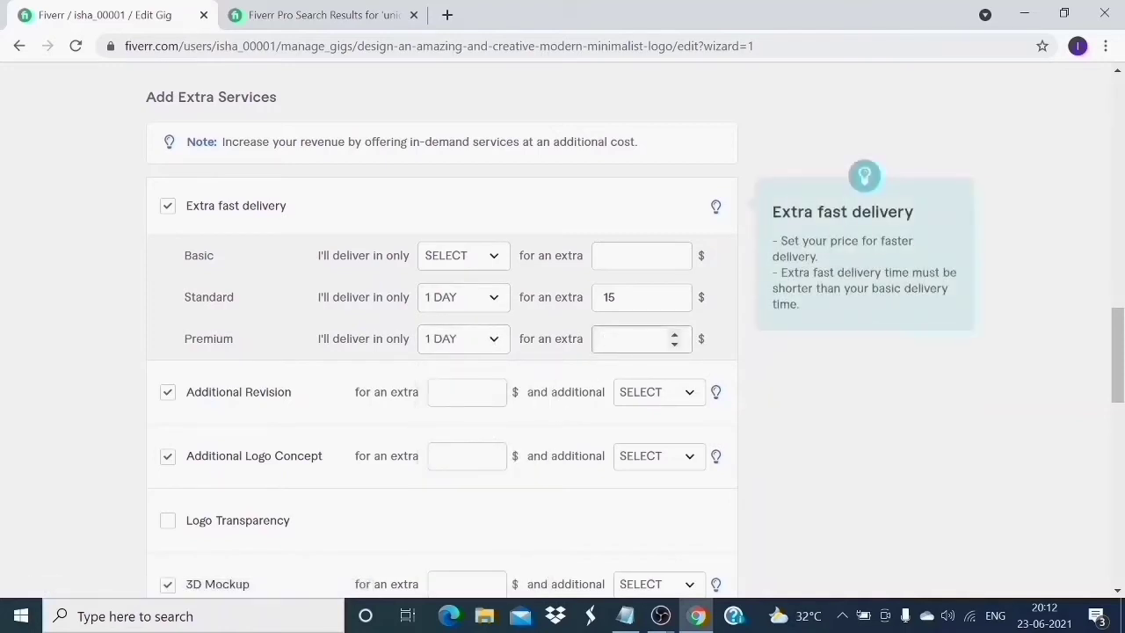
{"action": "left_click", "coordinate": [620, 297]}
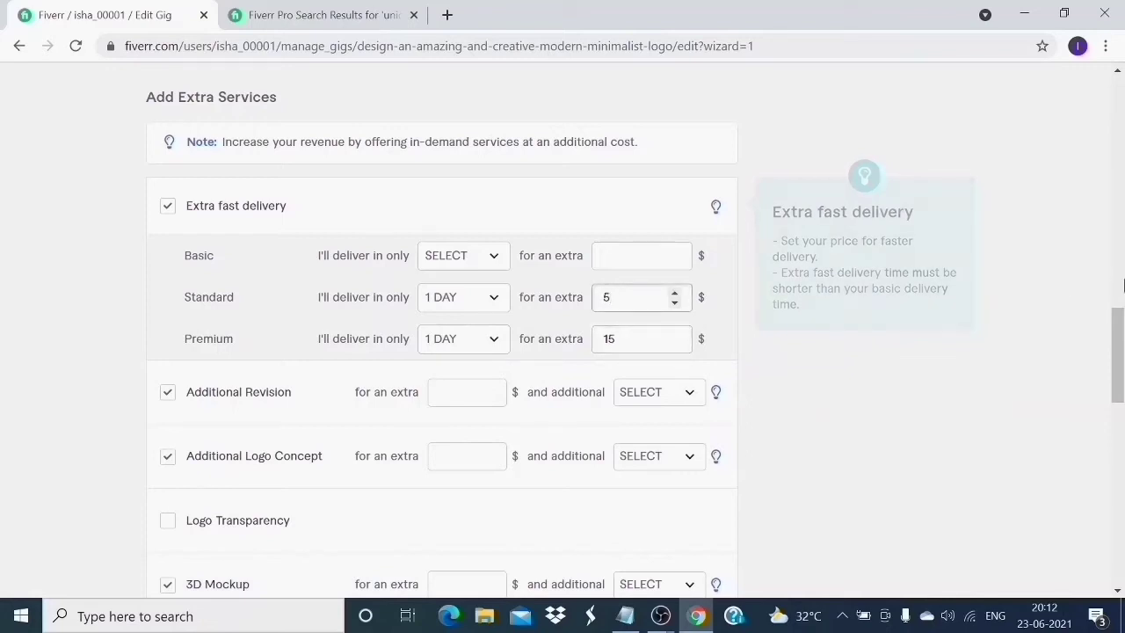
Step: Set extras: additional revision $5, 1 day; additional logo concept $10, 1 day; 3D mockup $15, 2 days; vector file $15, 3 days
{"action": "scroll", "coordinate": [1120, 341], "scroll_direction": "down", "scroll_amount": 1}
{"action": "scroll", "coordinate": [1121, 341], "scroll_direction": "down", "scroll_amount": 1}
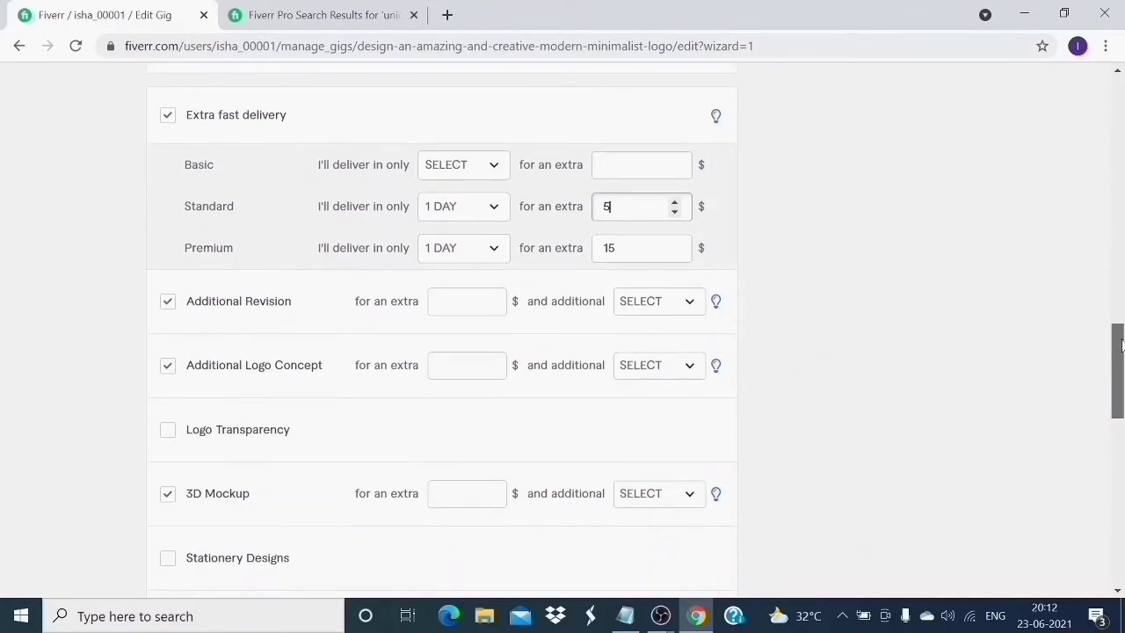
{"action": "mouse_move", "coordinate": [562, 325]}
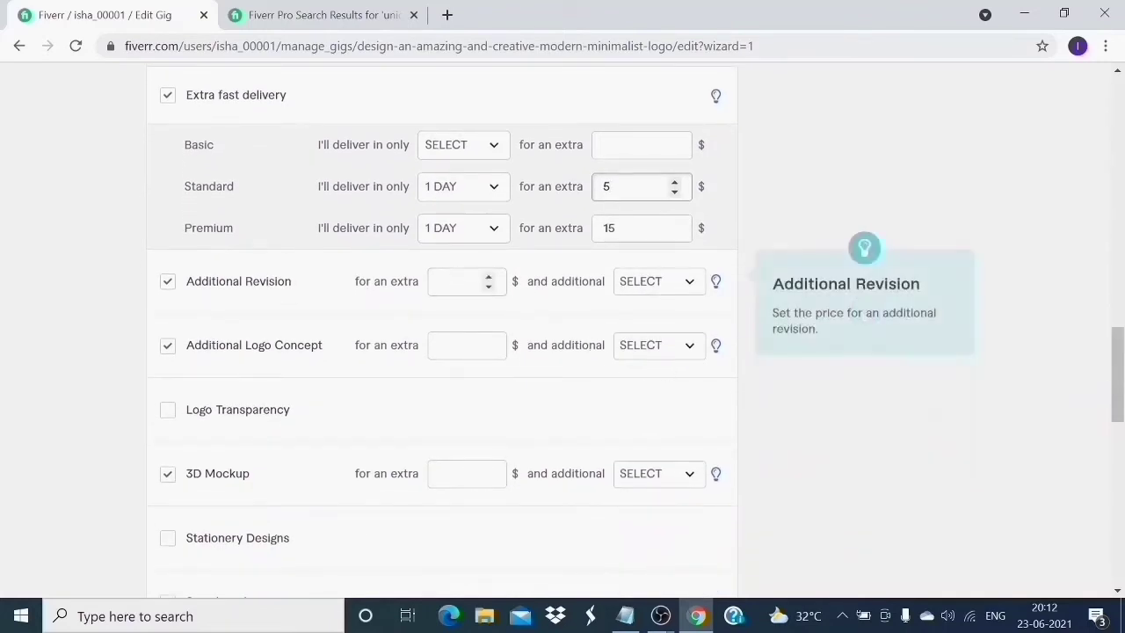
{"action": "left_click", "coordinate": [486, 292]}
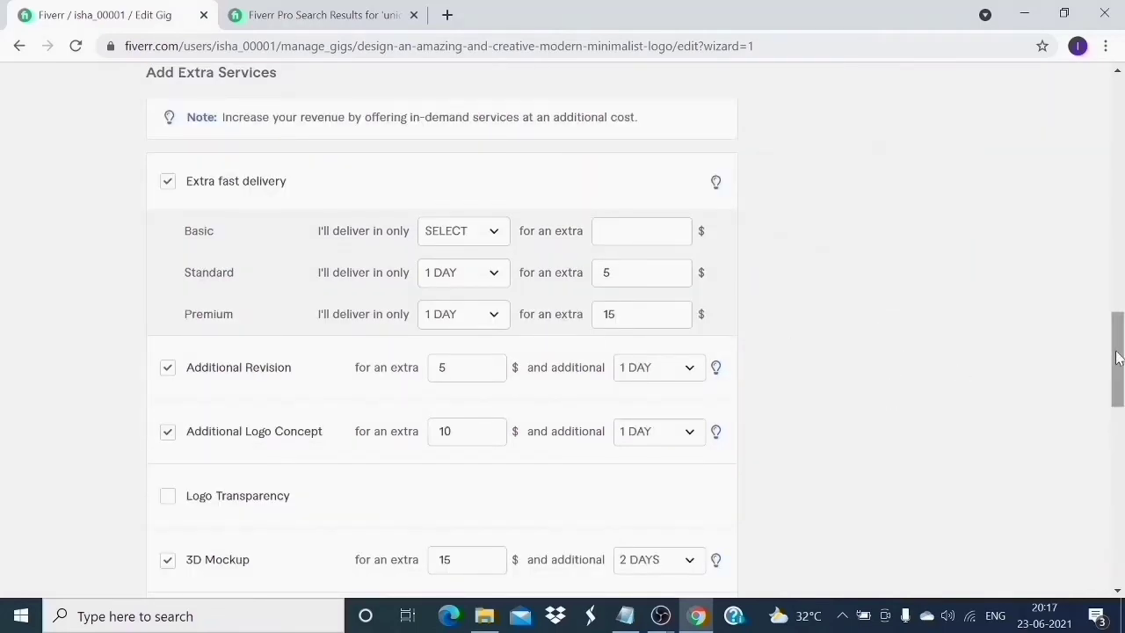
Step: Review the priced extra services, save the pricing and continue to the description and FAQ stage
{"action": "mouse_move", "coordinate": [1117, 357]}
{"action": "left_mouse_down"}
{"action": "mouse_move", "coordinate": [1112, 411]}
{"action": "mouse_move", "coordinate": [1111, 378]}
{"action": "left_mouse_up"}
{"action": "mouse_move", "coordinate": [636, 360]}
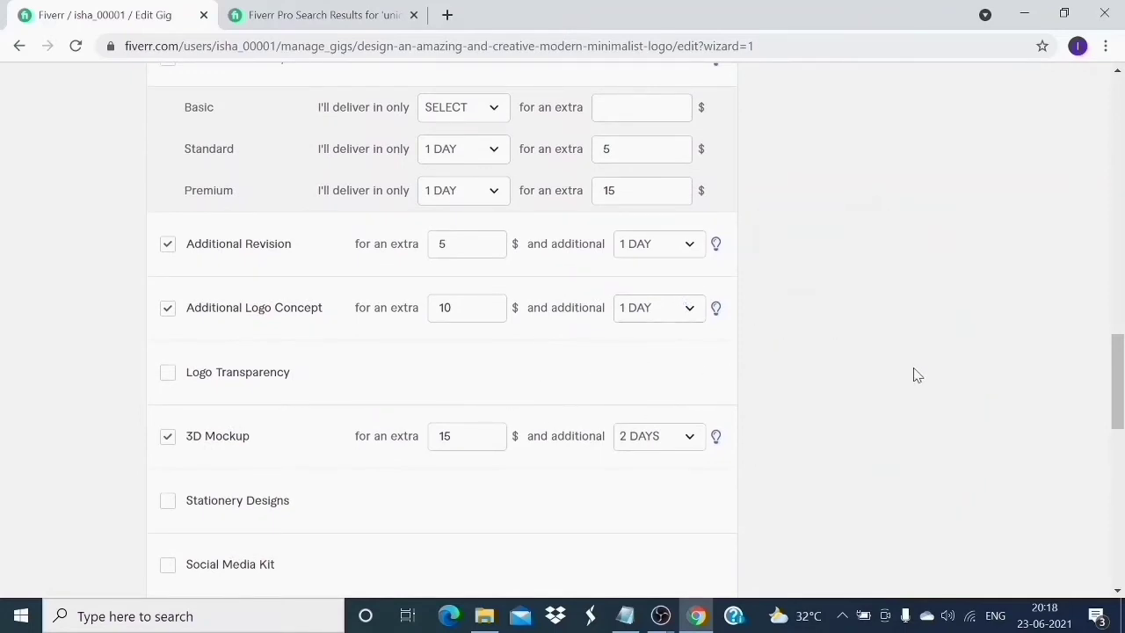
{"action": "left_click_drag", "start_coordinate": [1121, 365], "coordinate": [1118, 437]}
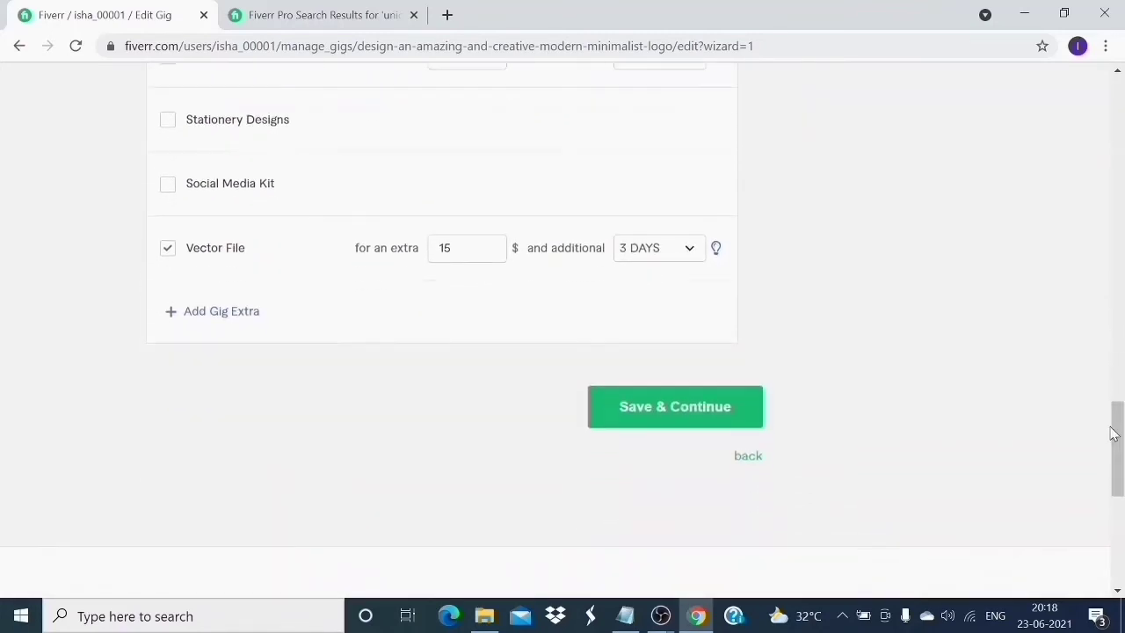
{"action": "left_click", "coordinate": [714, 404]}
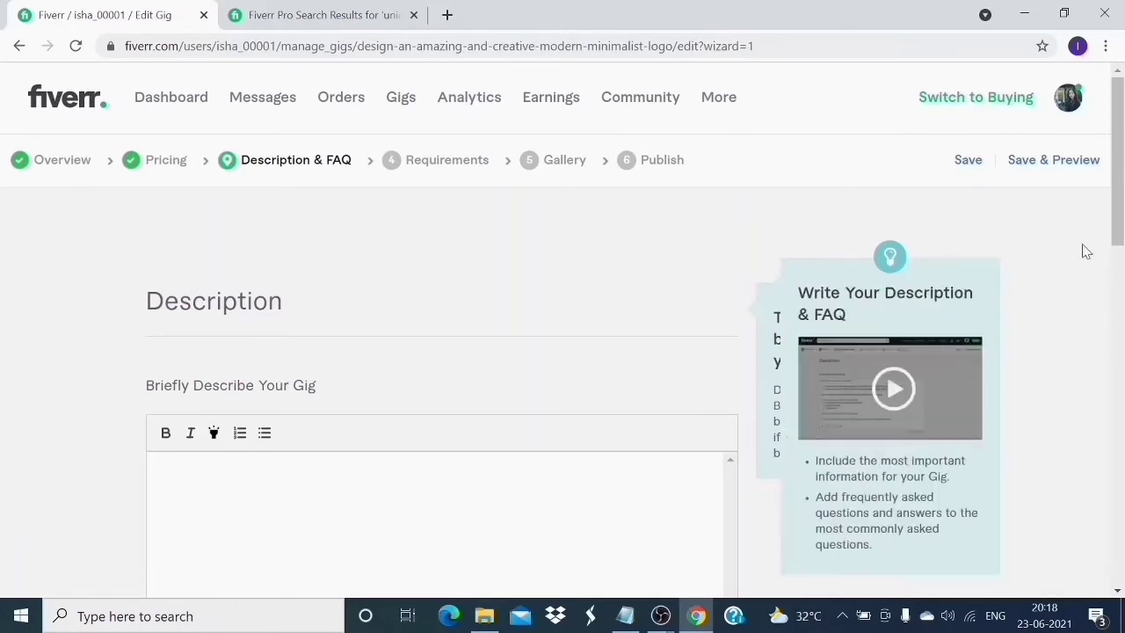
Step: Switch to the gig file in Notepad and paste the copied gig title over the whole welcome and description text
{"action": "mouse_move", "coordinate": [1119, 209]}
{"action": "left_mouse_down"}
{"action": "mouse_move", "coordinate": [1120, 254]}
{"action": "mouse_move", "coordinate": [1121, 227]}
{"action": "left_mouse_up"}
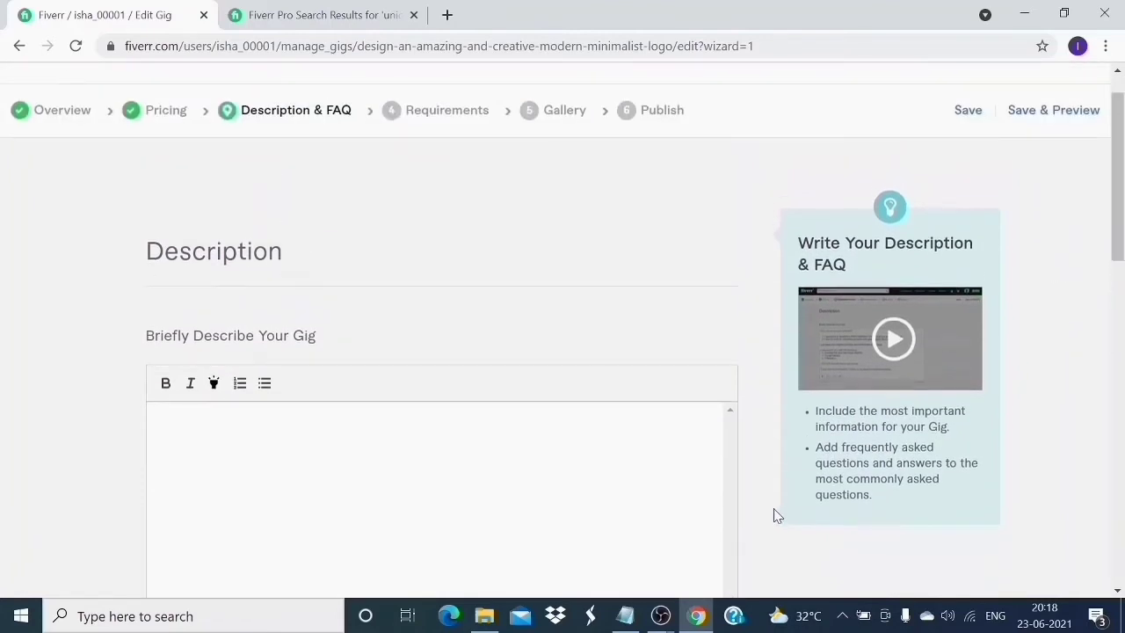
{"action": "left_click", "coordinate": [627, 616]}
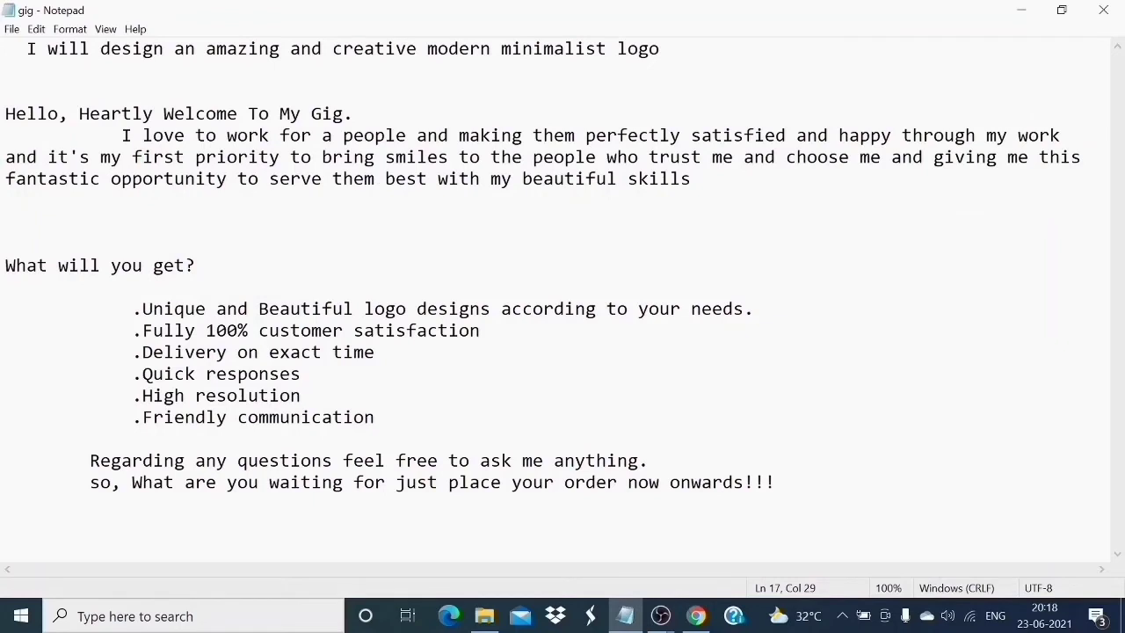
{"action": "left_click_drag", "start_coordinate": [6, 113], "coordinate": [571, 552]}
{"action": "right_click", "coordinate": [571, 552]}
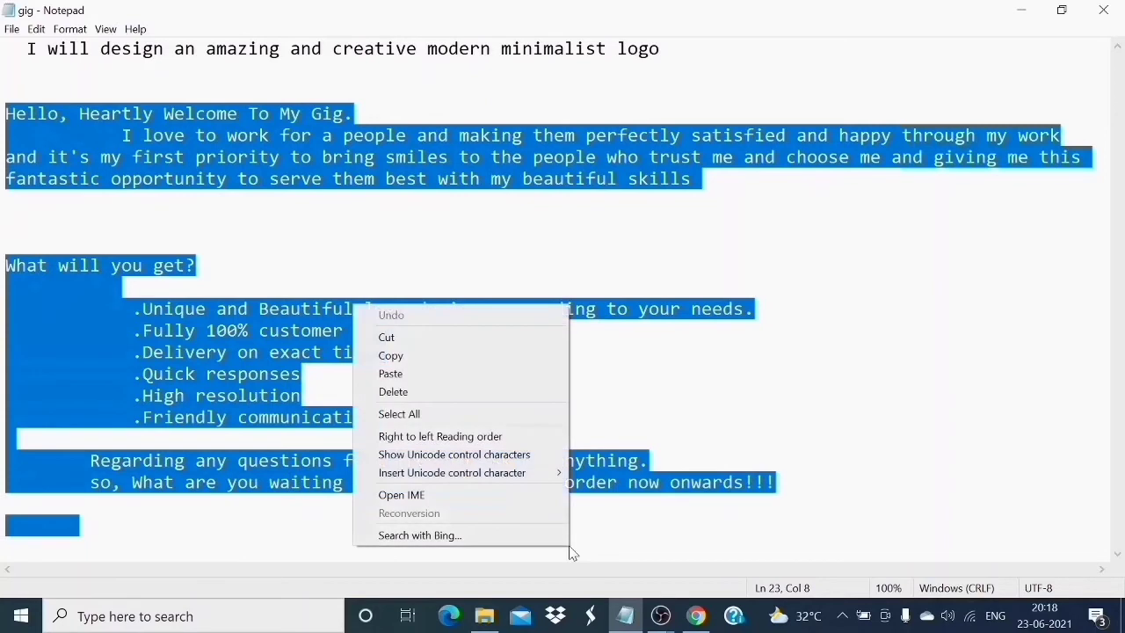
{"action": "left_click", "coordinate": [519, 375]}
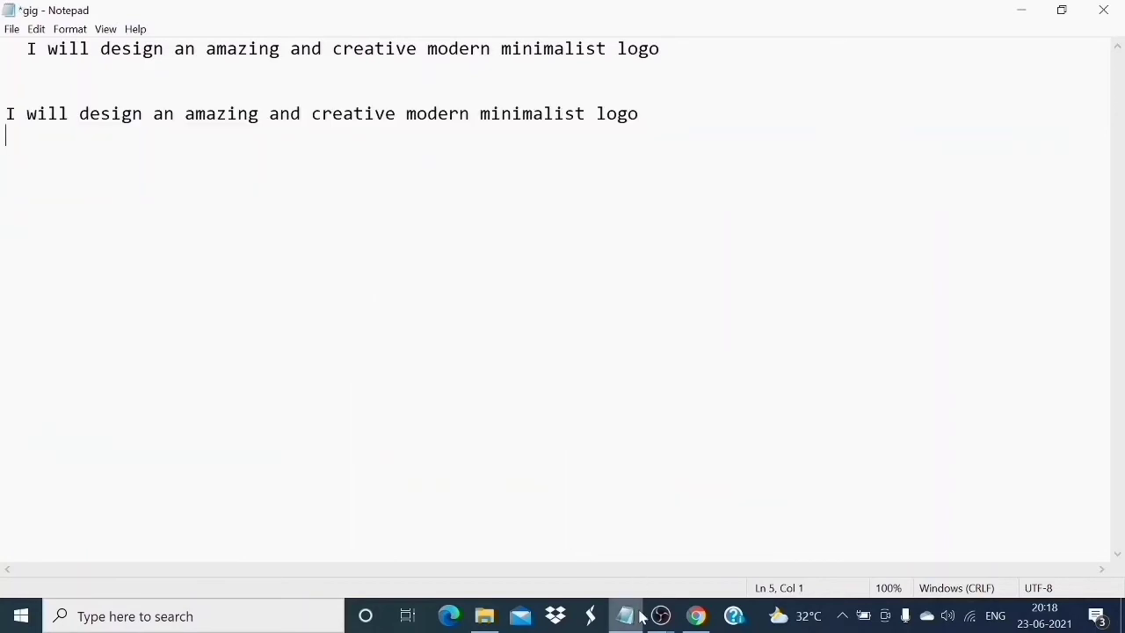
Step: Switch to the Fiverr gig page in Chrome, paste the copied gig text into the description and check its ending
{"action": "left_click", "coordinate": [695, 615]}
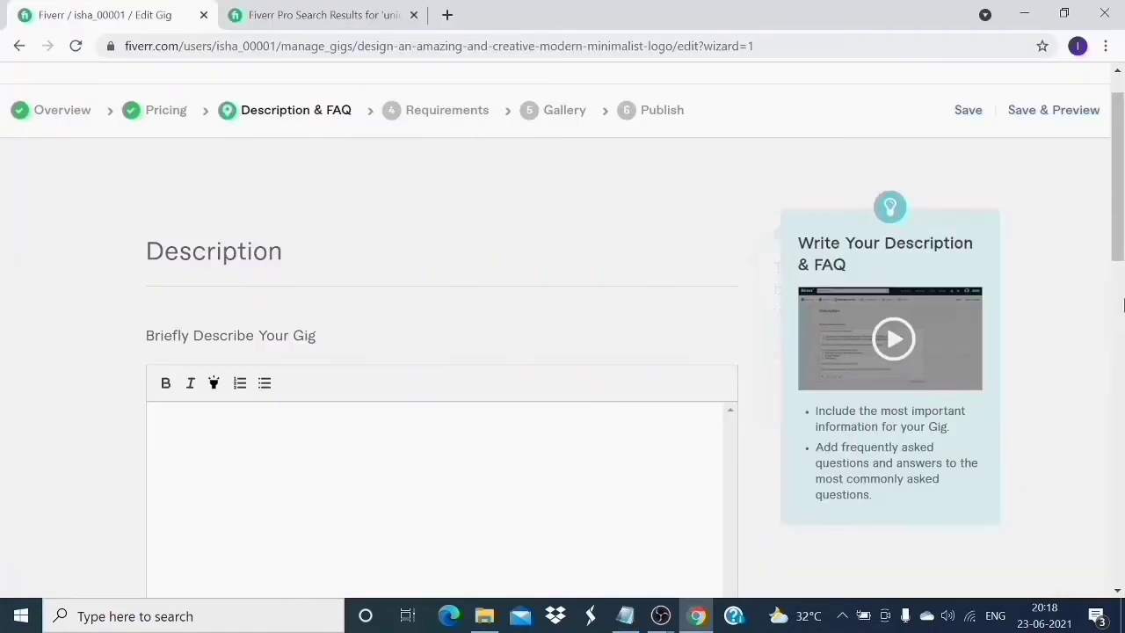
{"action": "left_click_drag", "start_coordinate": [1121, 253], "coordinate": [1121, 330]}
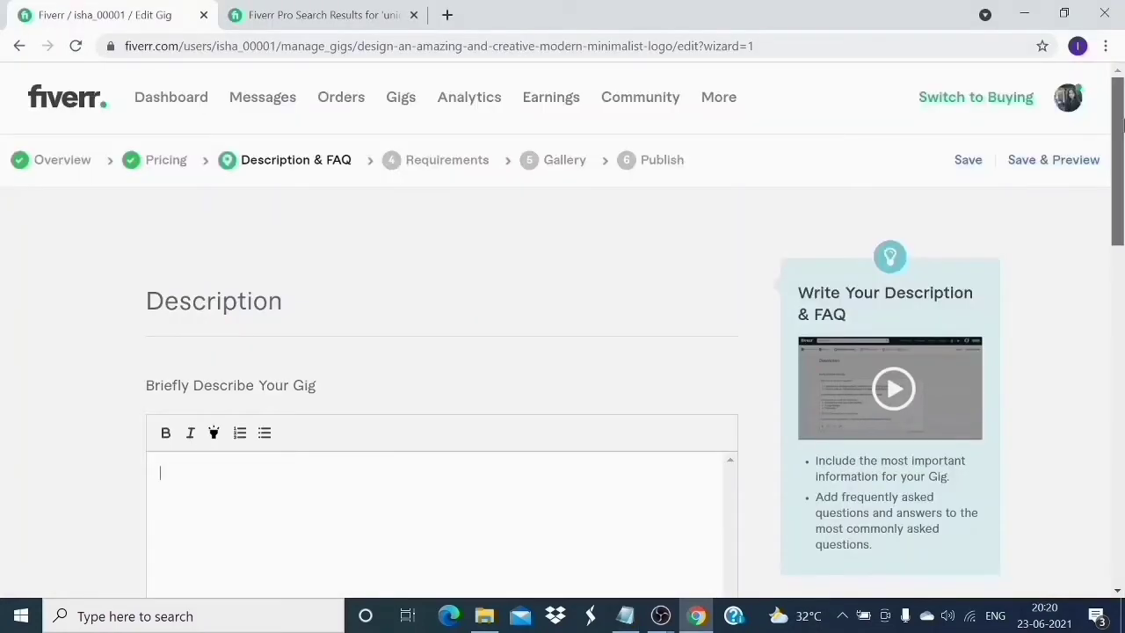
{"action": "left_click_drag", "start_coordinate": [1121, 123], "coordinate": [1120, 164]}
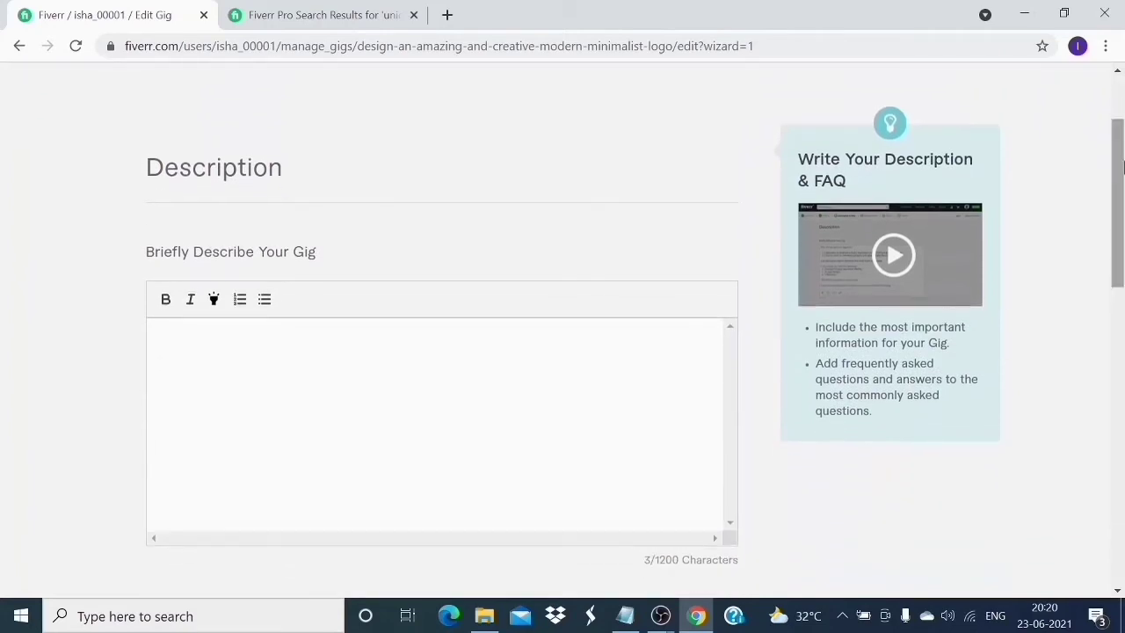
{"action": "right_click", "coordinate": [633, 342]}
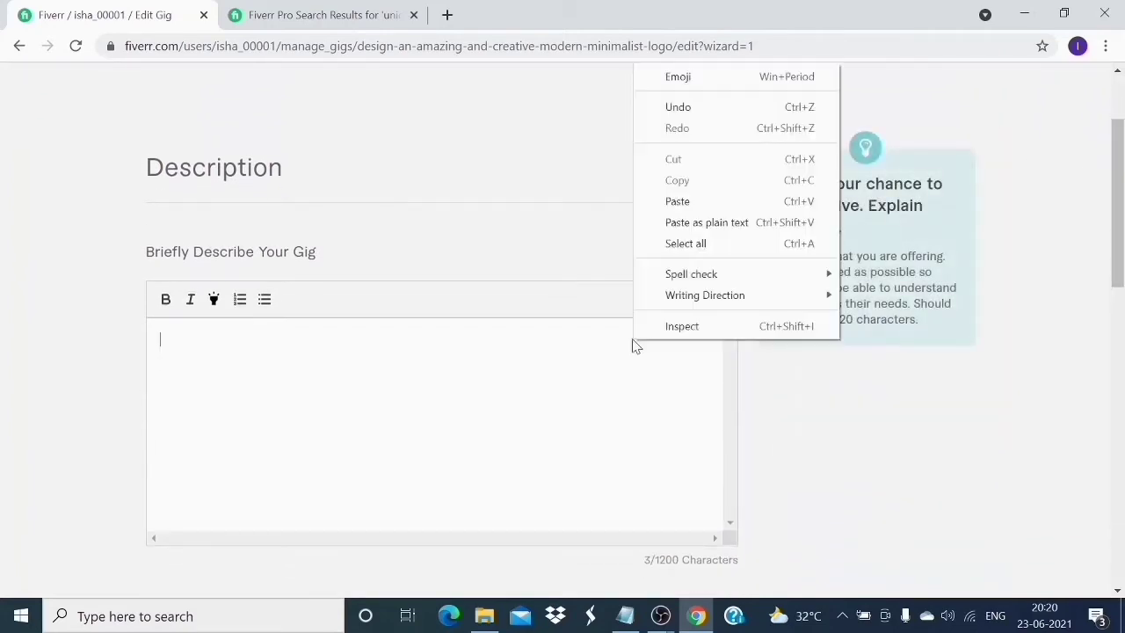
{"action": "left_click", "coordinate": [680, 201]}
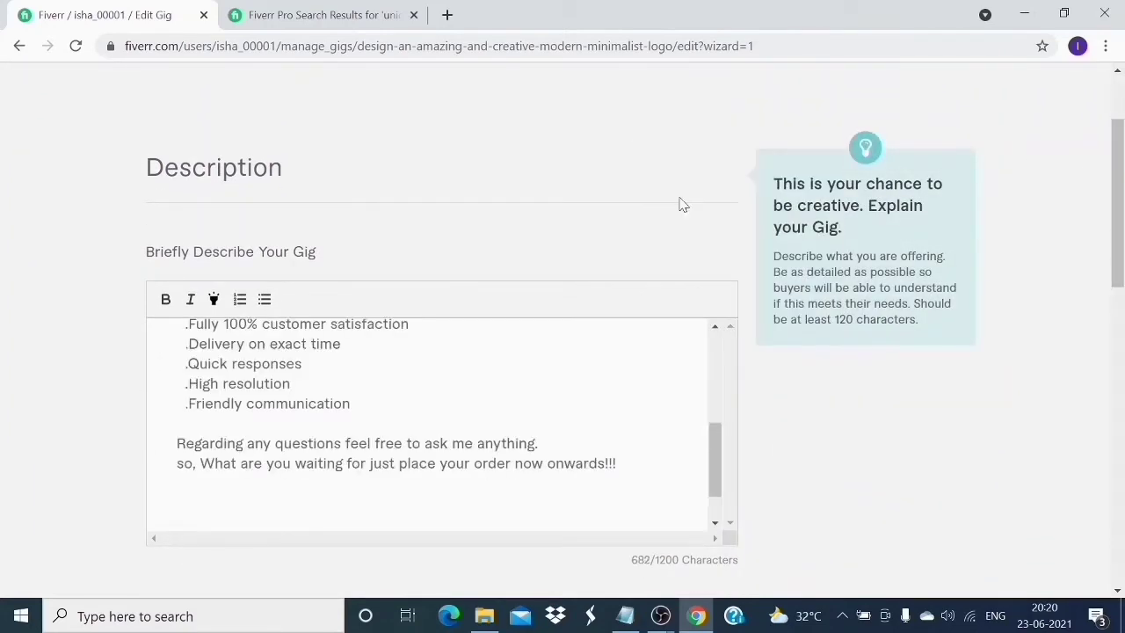
{"action": "left_click_drag", "start_coordinate": [712, 448], "coordinate": [716, 493]}
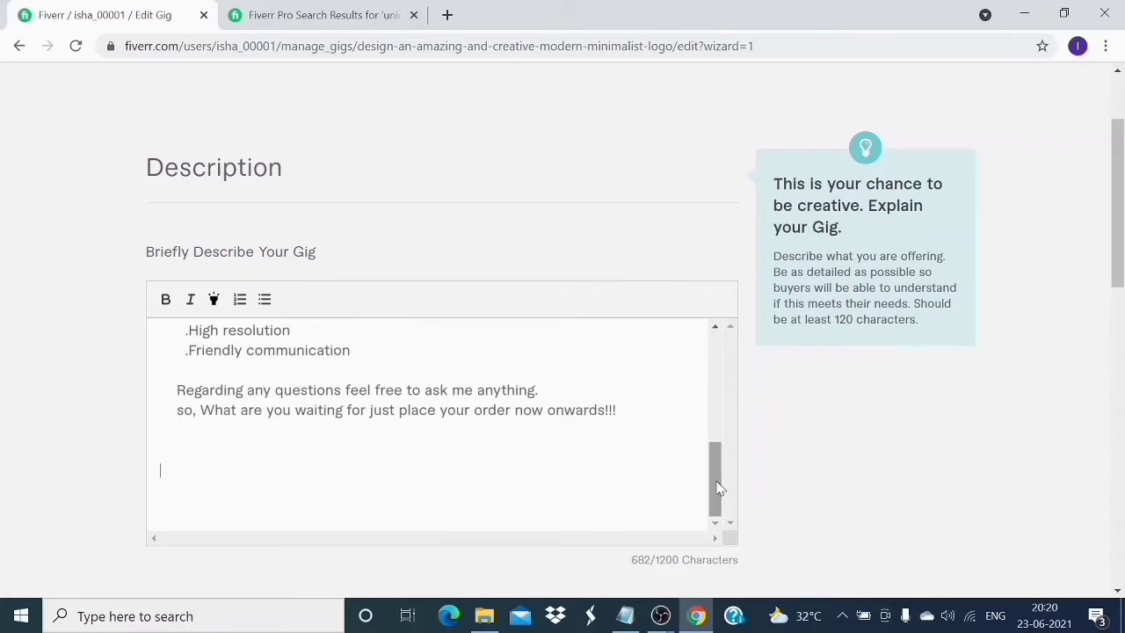
Step: Start a new FAQ for the gig with the question "Can i create bussiness cards and presentation?"
{"action": "left_click_drag", "start_coordinate": [1121, 224], "coordinate": [1123, 351]}
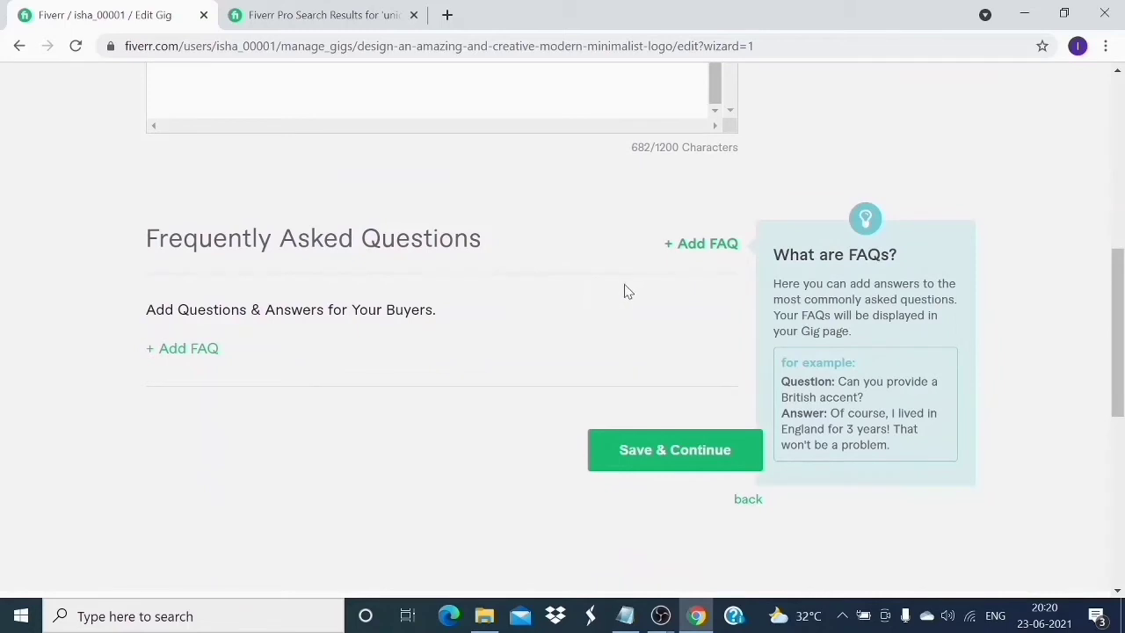
{"action": "left_click", "coordinate": [683, 250]}
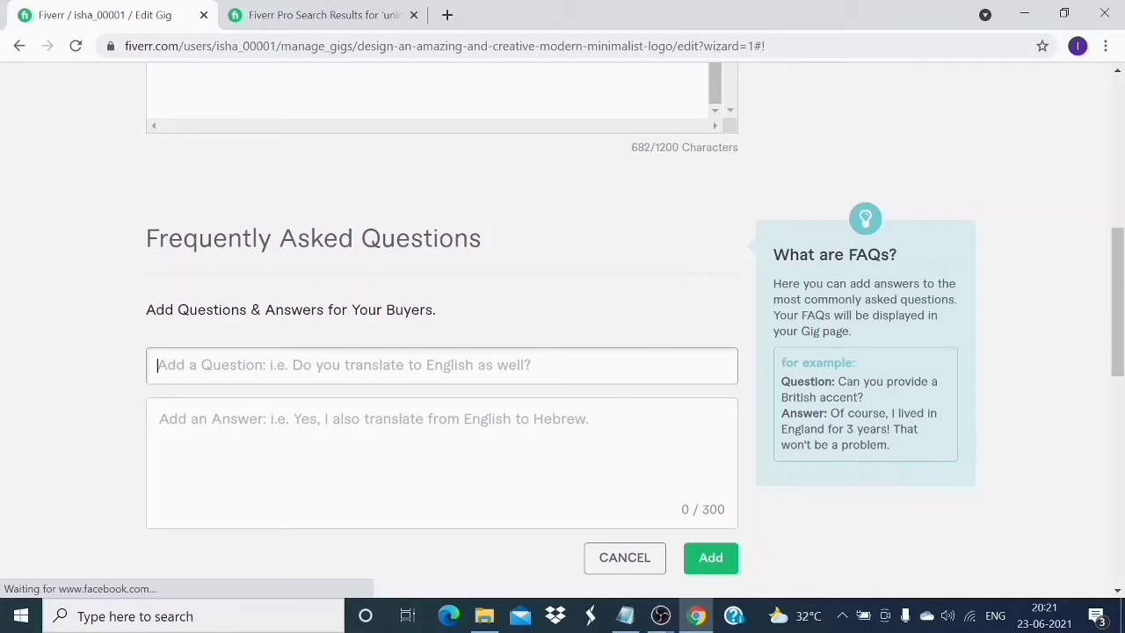
{"action": "left_click", "coordinate": [119, 461]}
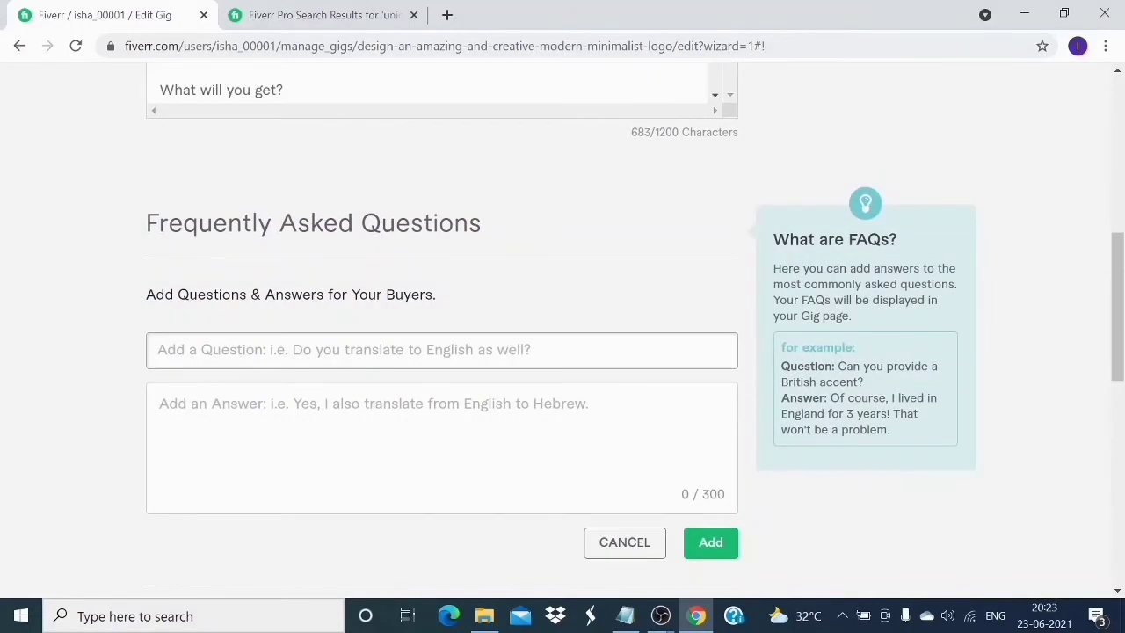
{"action": "type", "text": "C"}
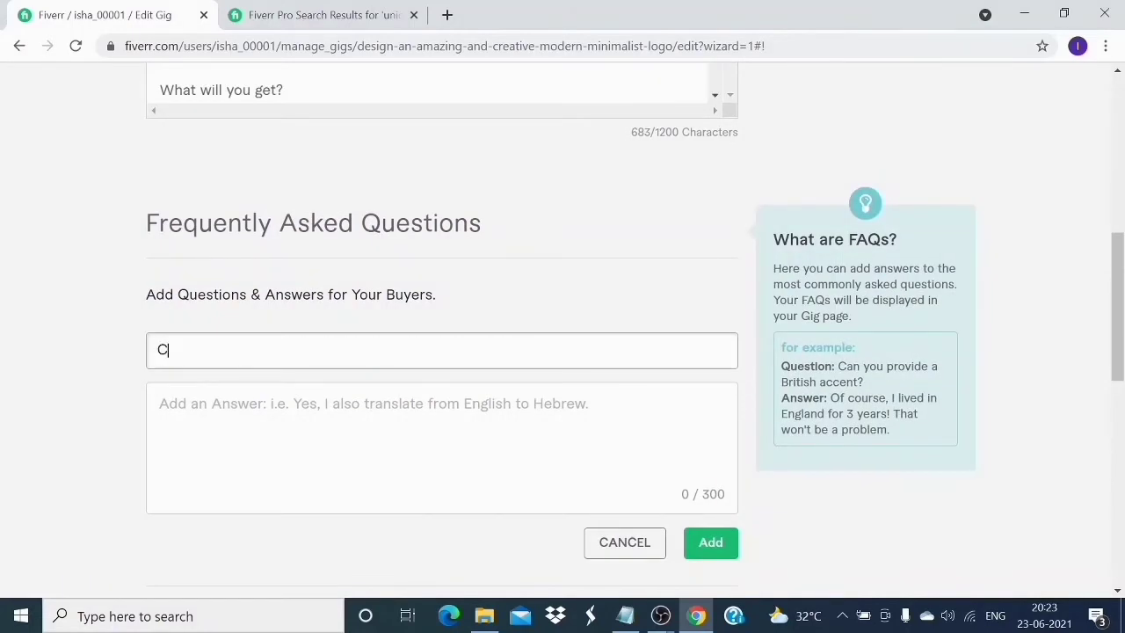
{"action": "type", "text": "an I"}
{"action": "type", "text": "create bussiness "}
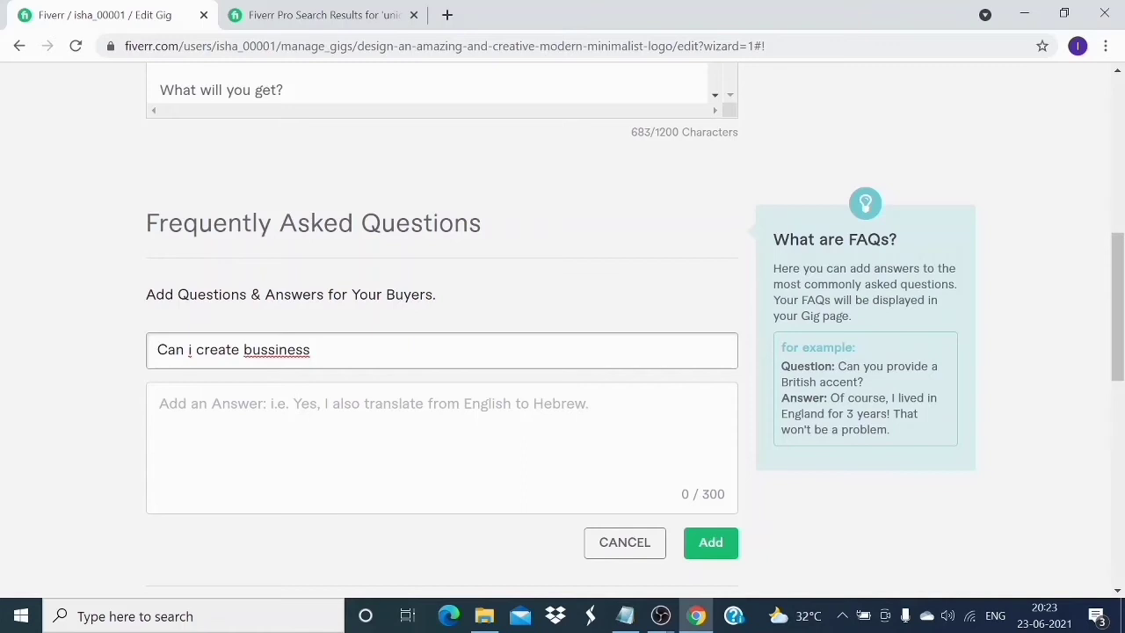
{"action": "type", "text": "cards and presenta"}
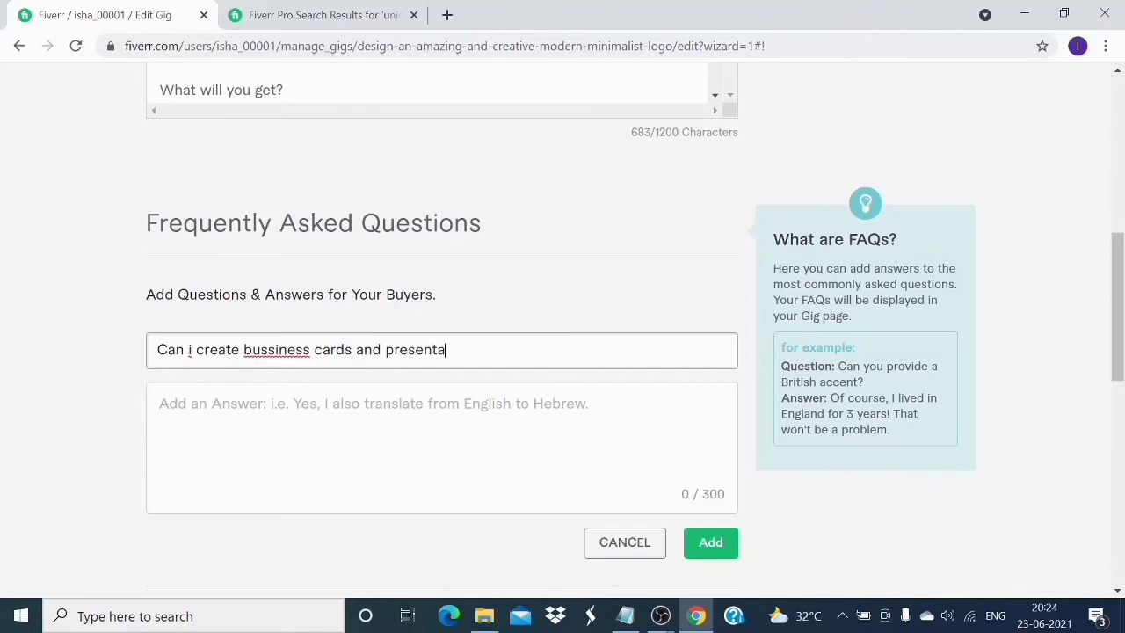
{"action": "type", "text": "tion?"}
Step: Add the FAQ with the answer "yes", and save to continue to the requirements stage
{"action": "left_click", "coordinate": [160, 404]}
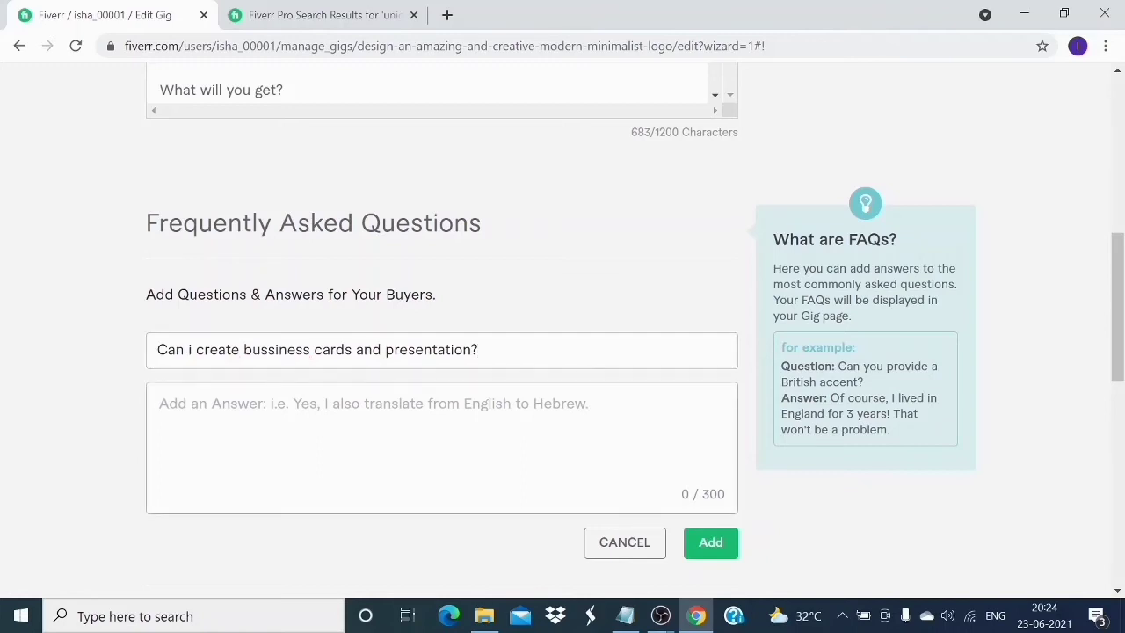
{"action": "type", "text": "yes"}
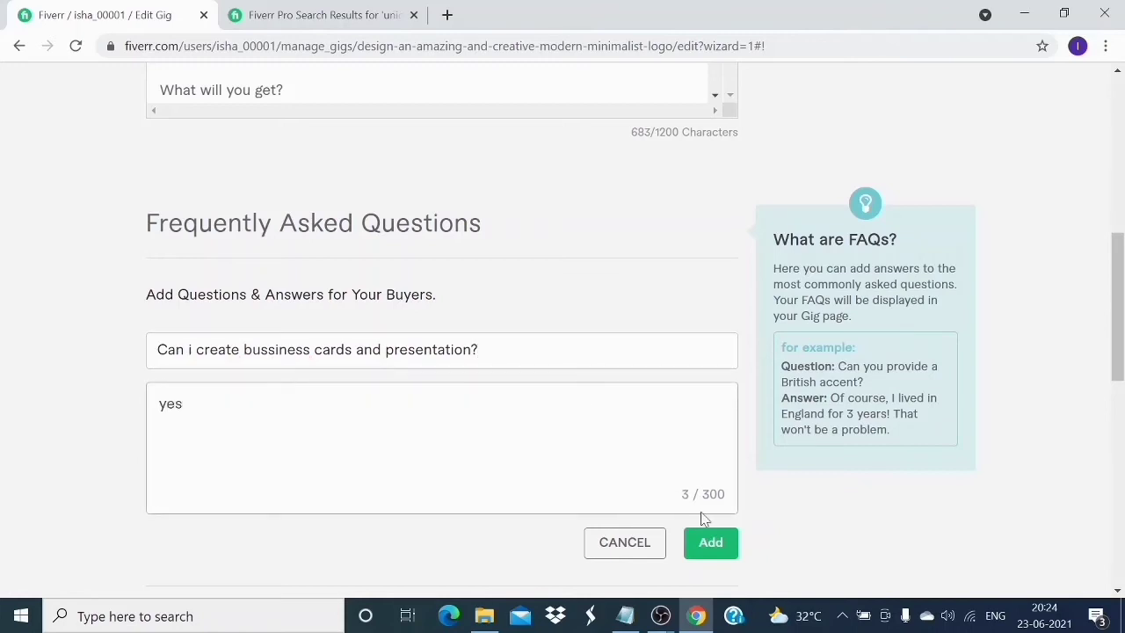
{"action": "left_click", "coordinate": [713, 543]}
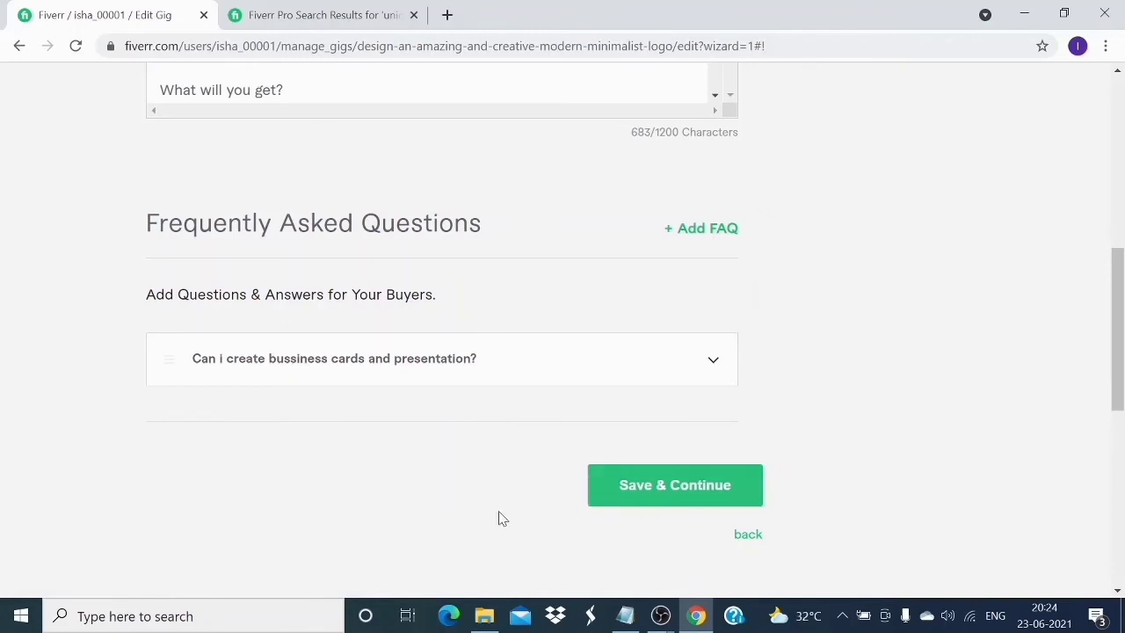
{"action": "left_click", "coordinate": [719, 498]}
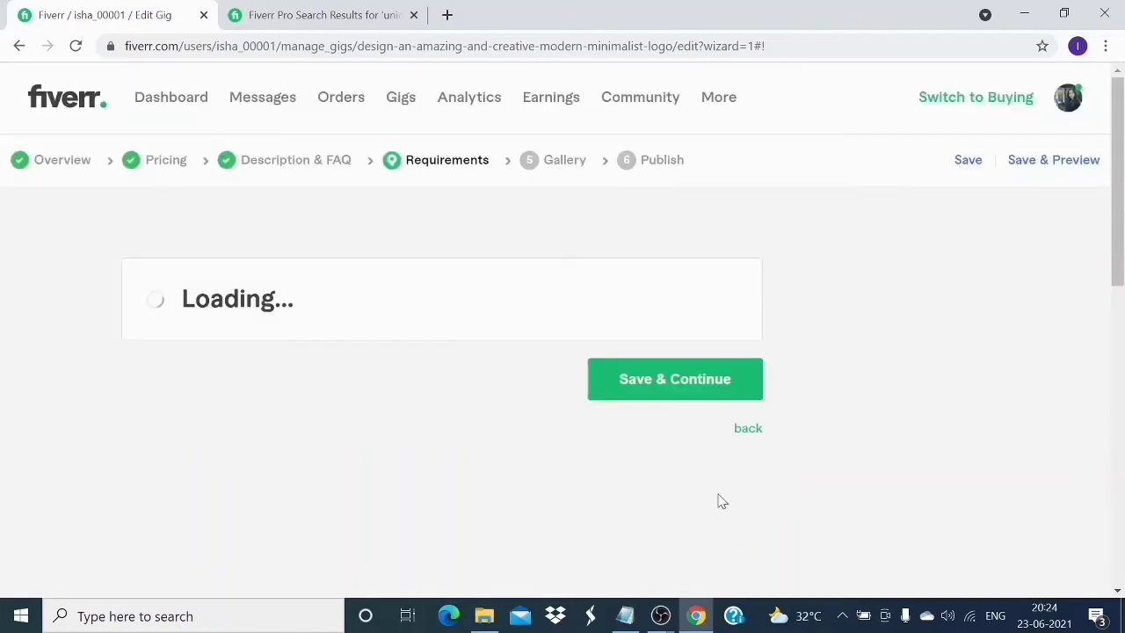
Step: Add a required free-text question asking for company name, theme, colour with code and any specific information, and continue to the gallery stage
{"action": "left_click", "coordinate": [302, 444]}
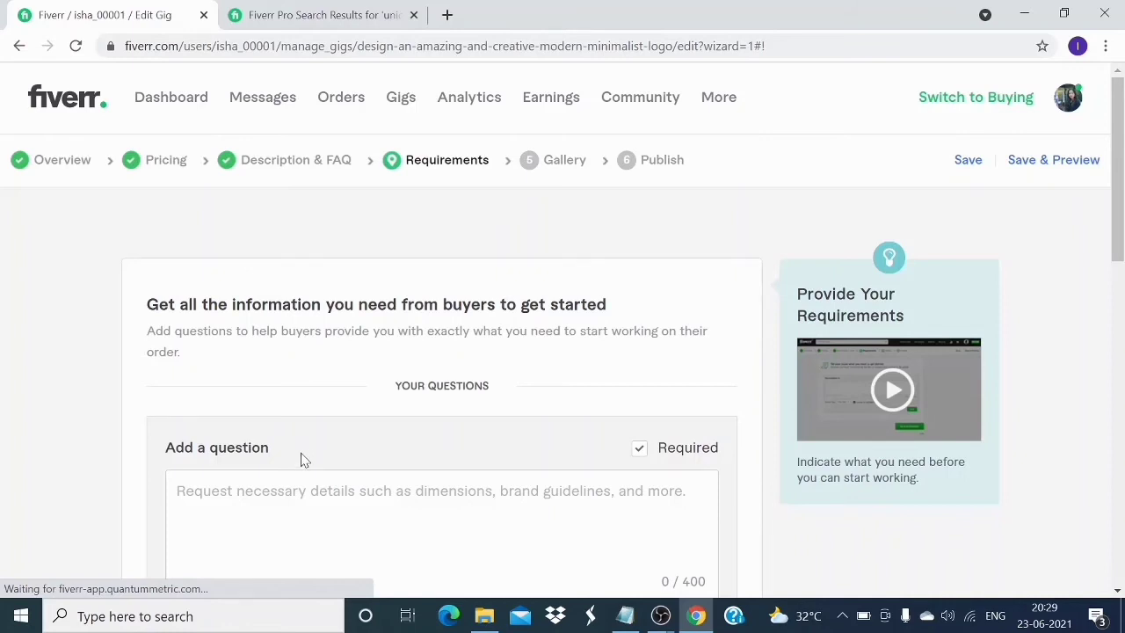
{"action": "left_click", "coordinate": [176, 490]}
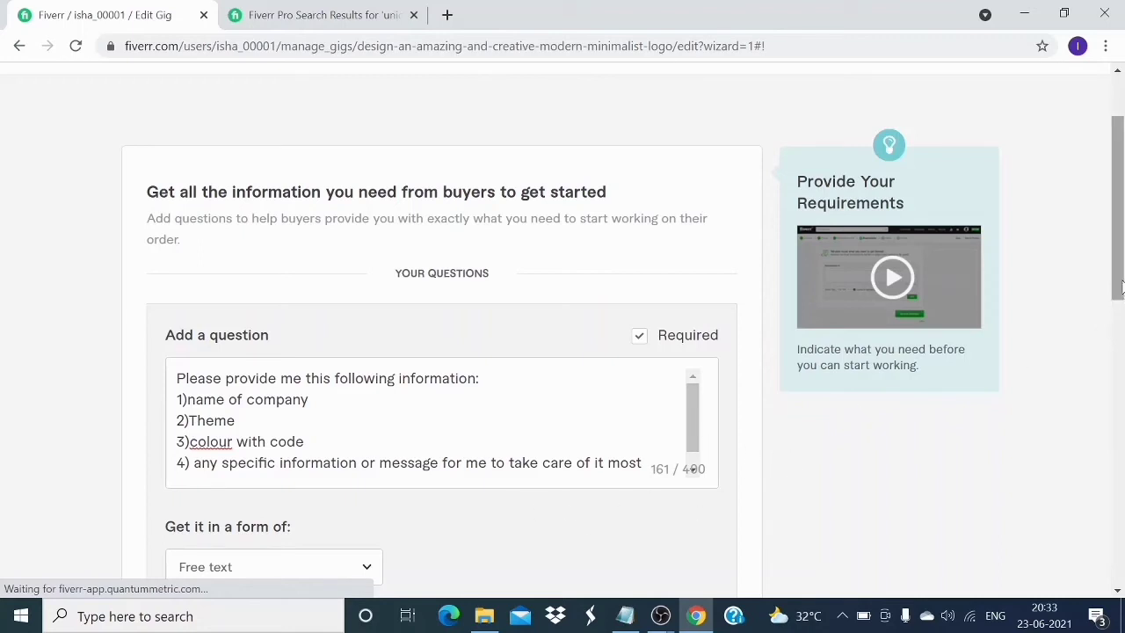
{"action": "left_click_drag", "start_coordinate": [1120, 287], "coordinate": [1120, 298]}
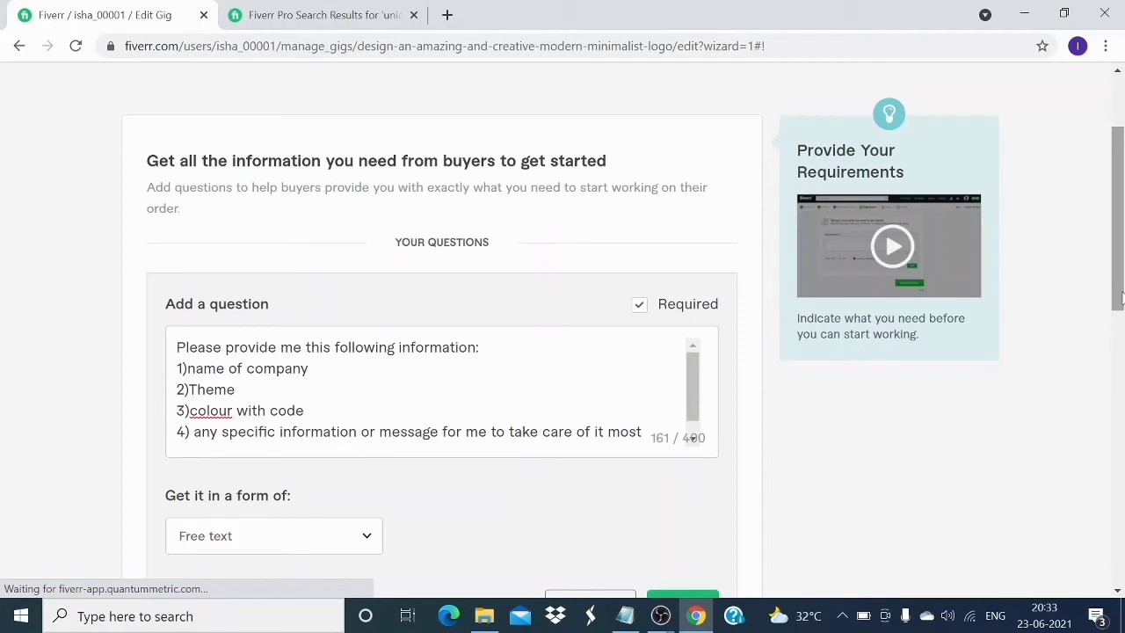
{"action": "left_click_drag", "start_coordinate": [1118, 299], "coordinate": [1118, 356]}
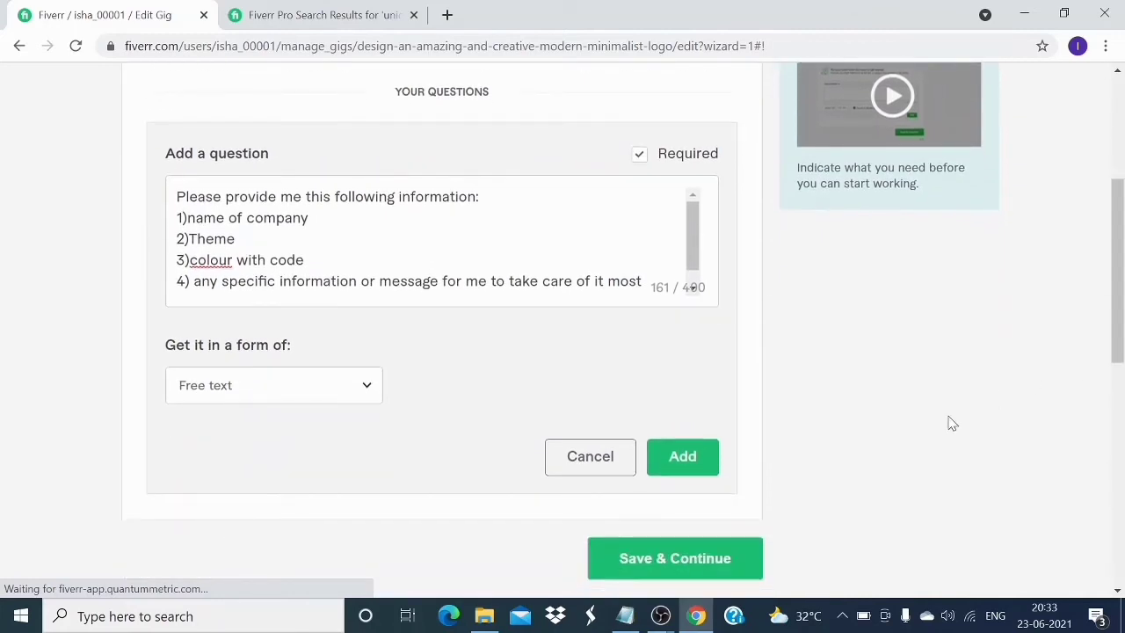
{"action": "left_click", "coordinate": [709, 472]}
{"action": "left_click", "coordinate": [708, 348]}
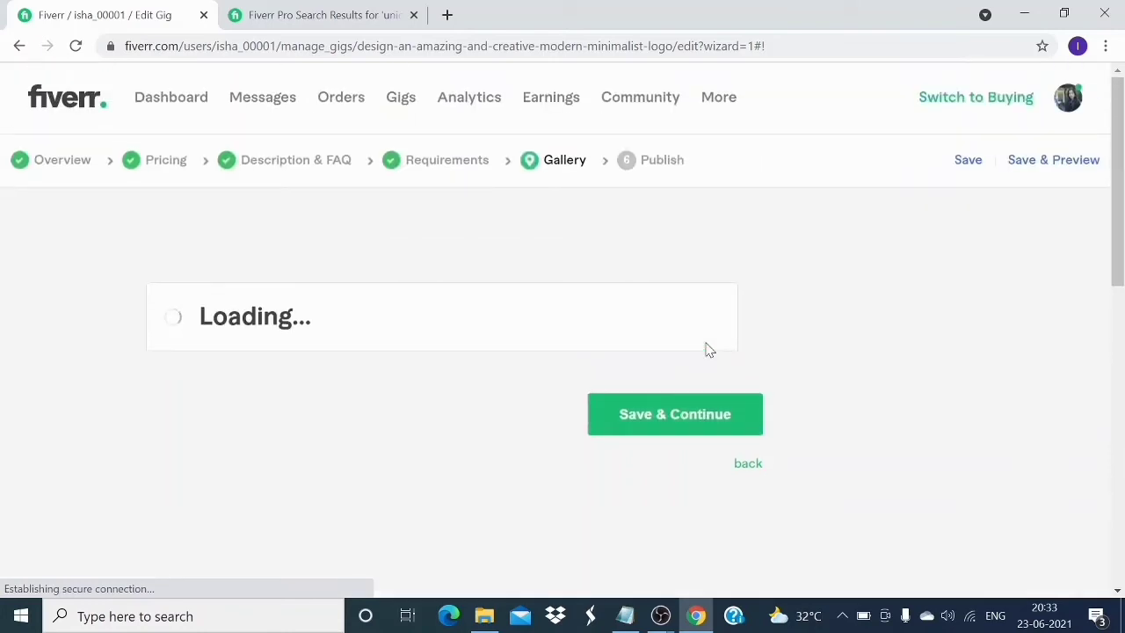
Step: Upload the file "Untitled design" from the Downloads folder as the first gig gallery image
{"action": "scroll", "coordinate": [345, 500], "scroll_direction": "down", "scroll_amount": 2}
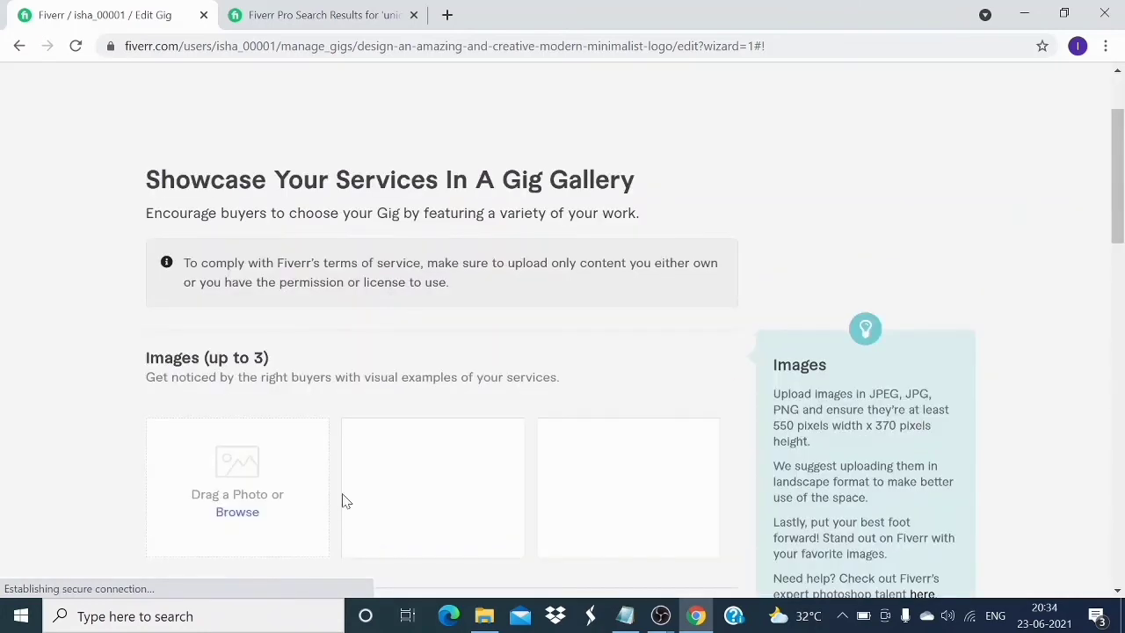
{"action": "left_click_drag", "start_coordinate": [249, 468], "coordinate": [194, 536]}
{"action": "left_click", "coordinate": [200, 532]}
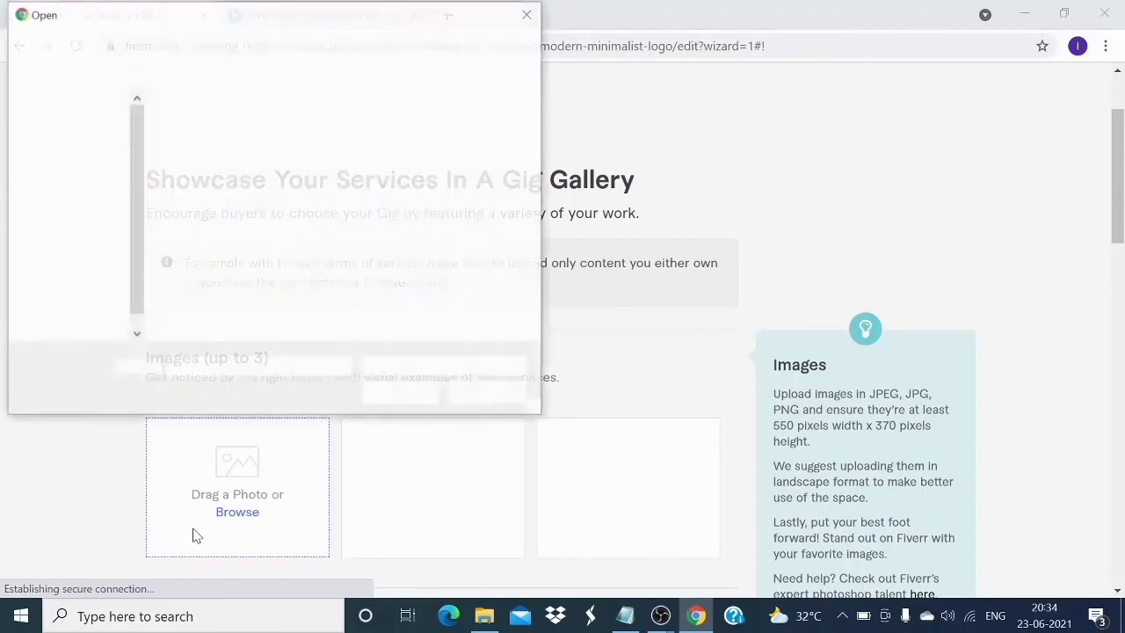
{"action": "mouse_move", "coordinate": [132, 262]}
{"action": "left_mouse_down"}
{"action": "mouse_move", "coordinate": [139, 295]}
{"action": "mouse_move", "coordinate": [134, 266]}
{"action": "left_mouse_up"}
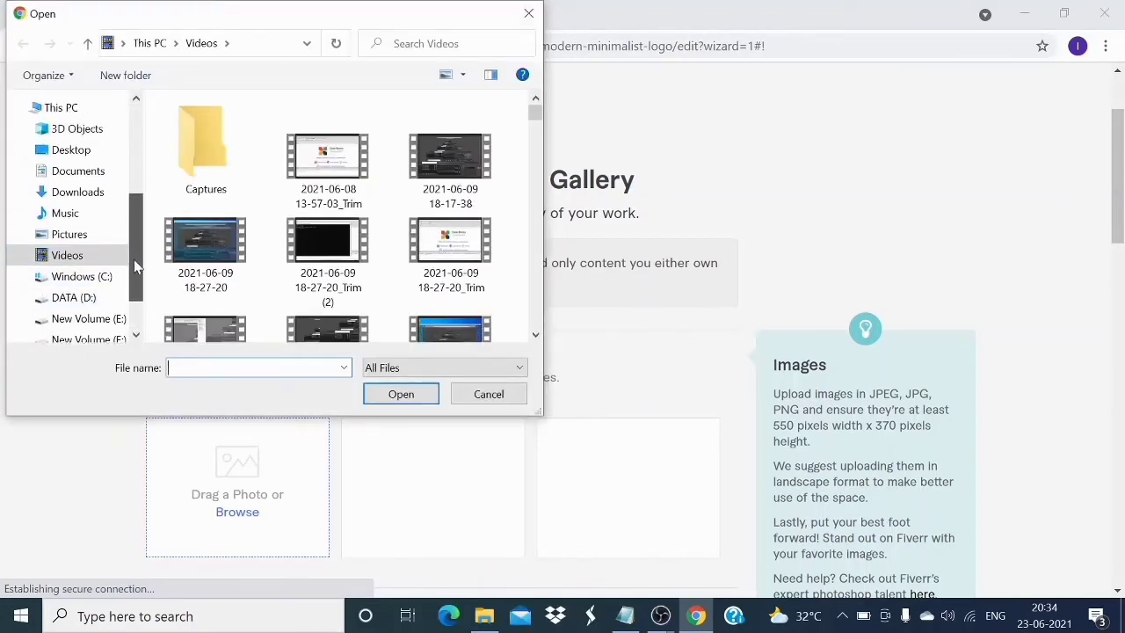
{"action": "left_click", "coordinate": [111, 231]}
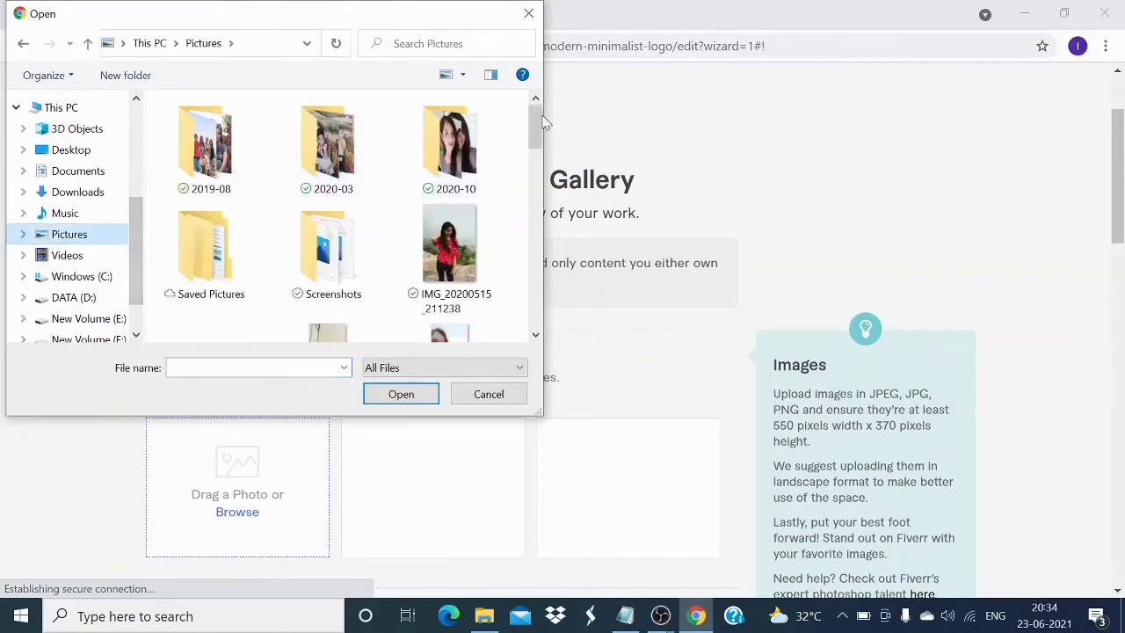
{"action": "left_click_drag", "start_coordinate": [536, 123], "coordinate": [556, 275]}
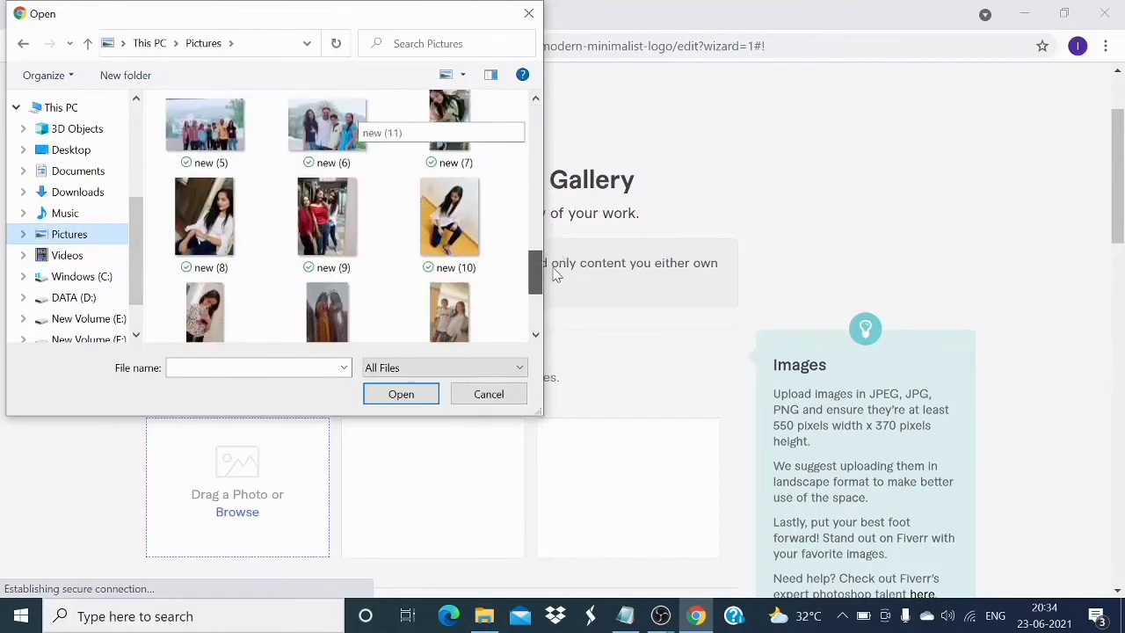
{"action": "left_click", "coordinate": [91, 193]}
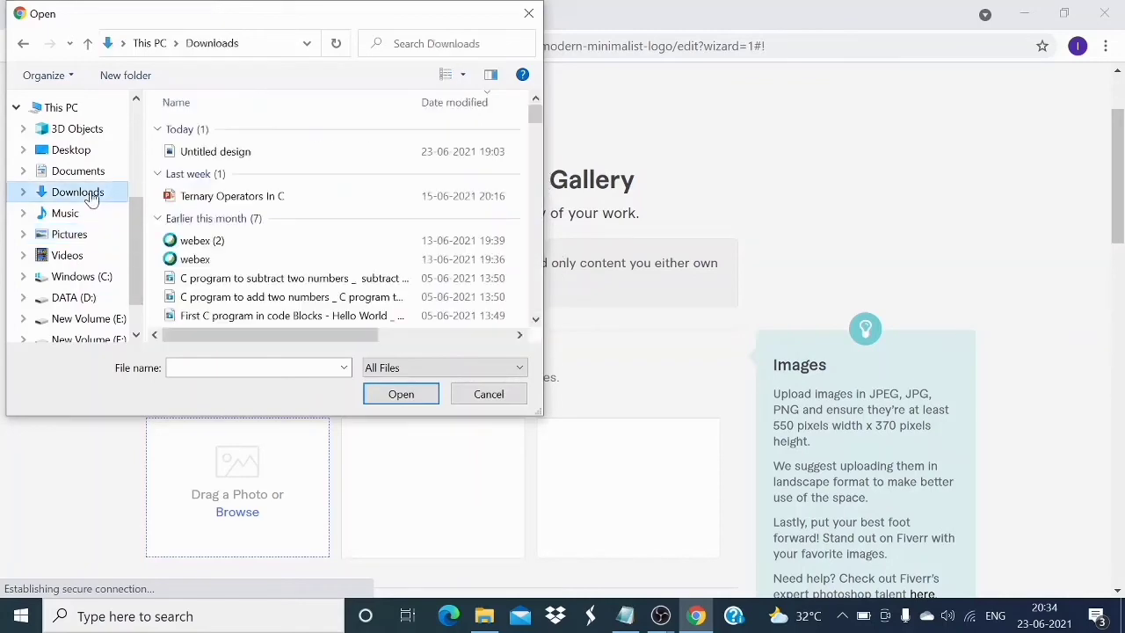
{"action": "double_click", "coordinate": [215, 155]}
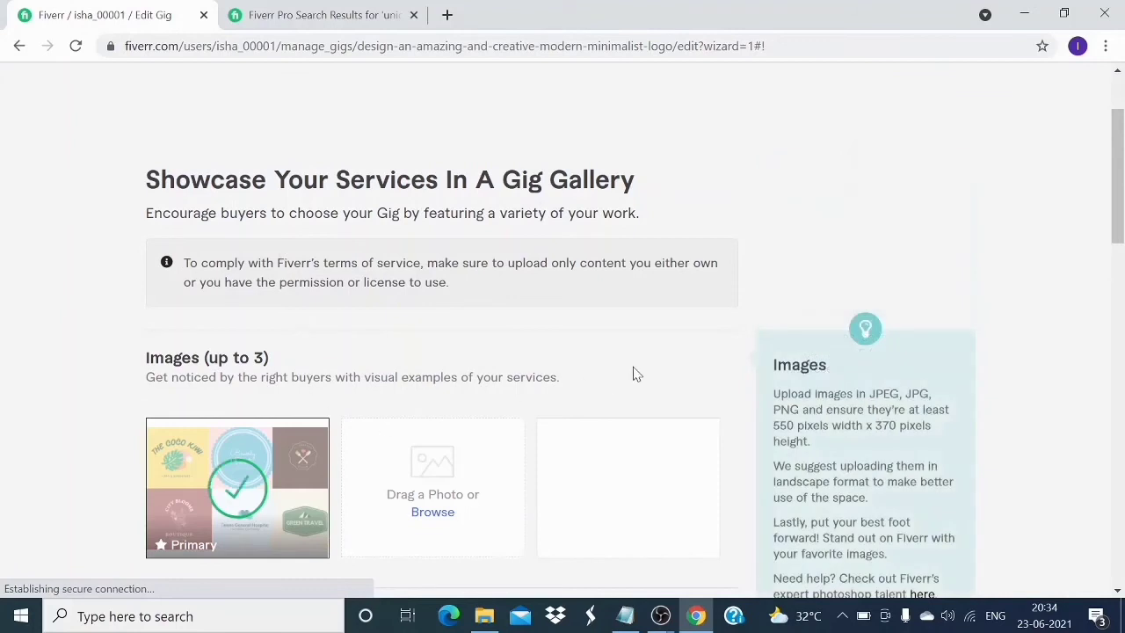
Step: Accept the declaration of ownership for the gallery materials, and save to continue to the publish stage
{"action": "left_click_drag", "start_coordinate": [1121, 155], "coordinate": [1116, 304]}
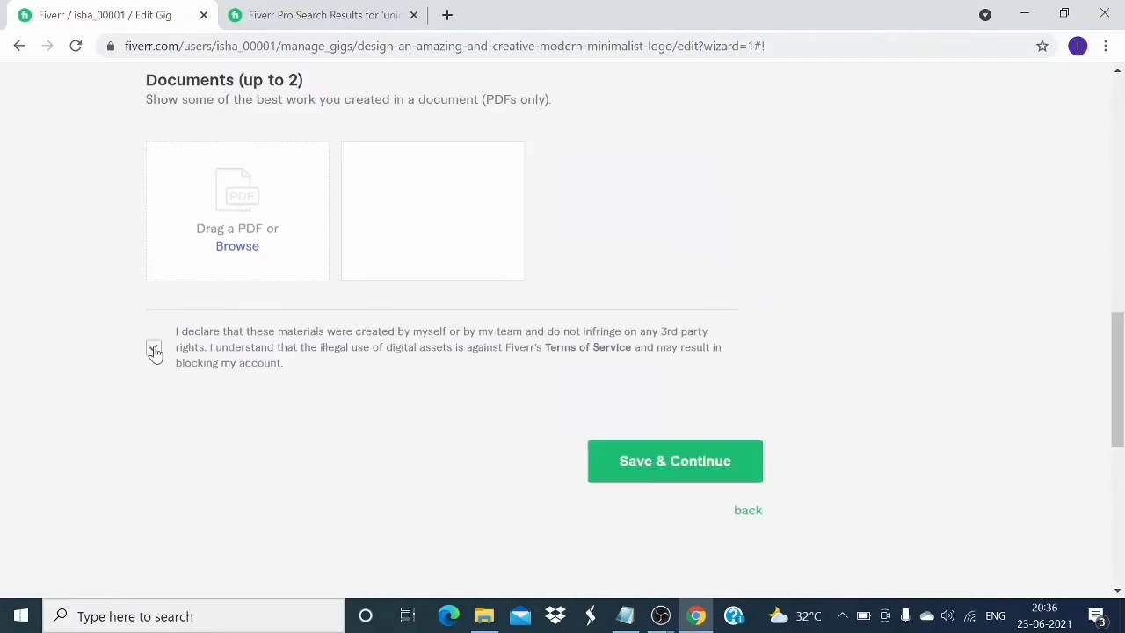
{"action": "left_click", "coordinate": [154, 348]}
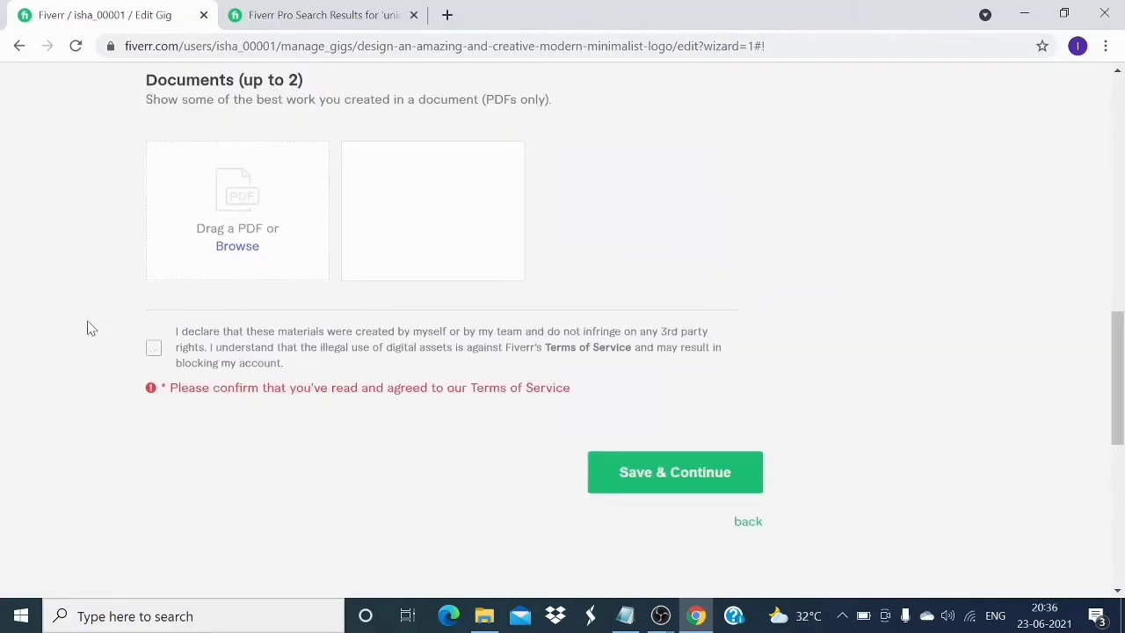
{"action": "left_click", "coordinate": [152, 350]}
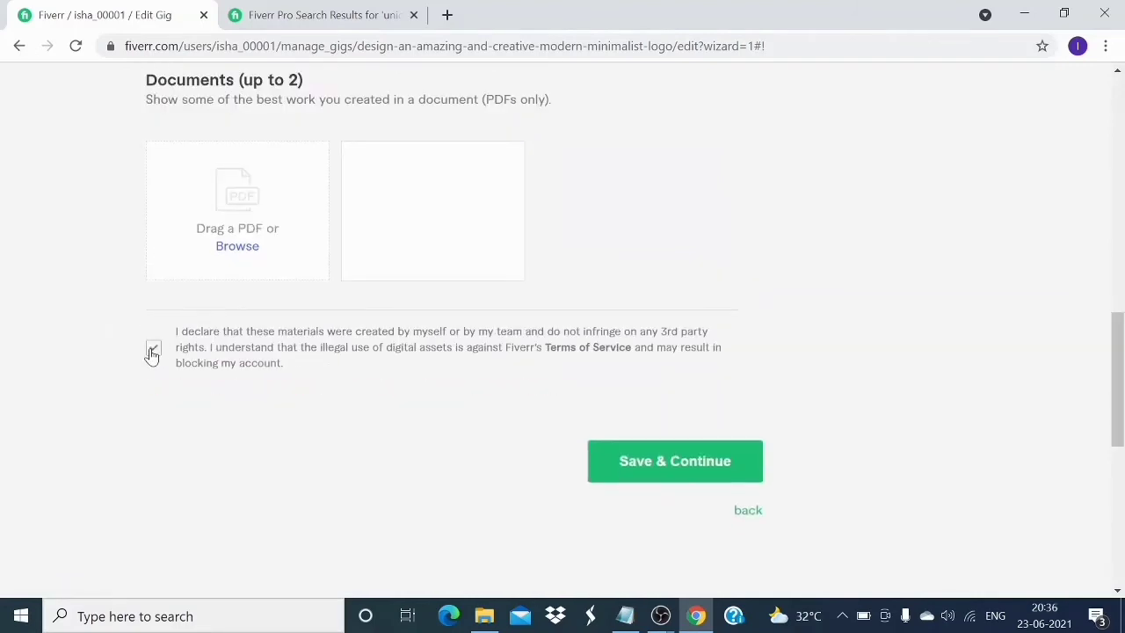
{"action": "left_click", "coordinate": [611, 459]}
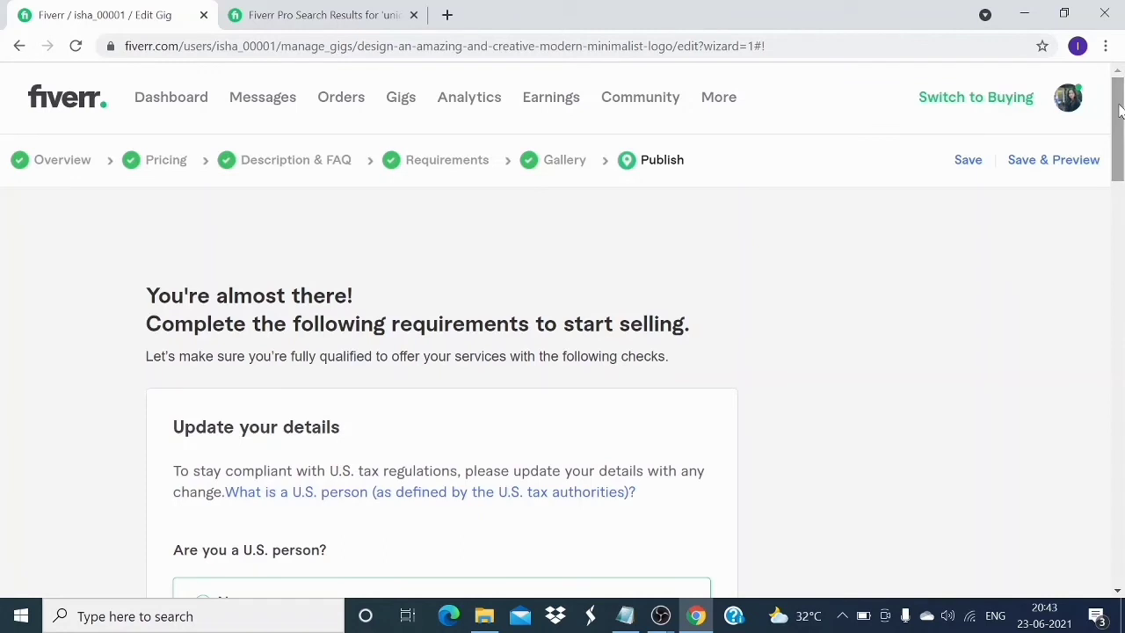
Step: Review the seller tax details, including the available options for the 'TCS under GST' tax category
{"action": "left_click_drag", "start_coordinate": [1119, 108], "coordinate": [1119, 320]}
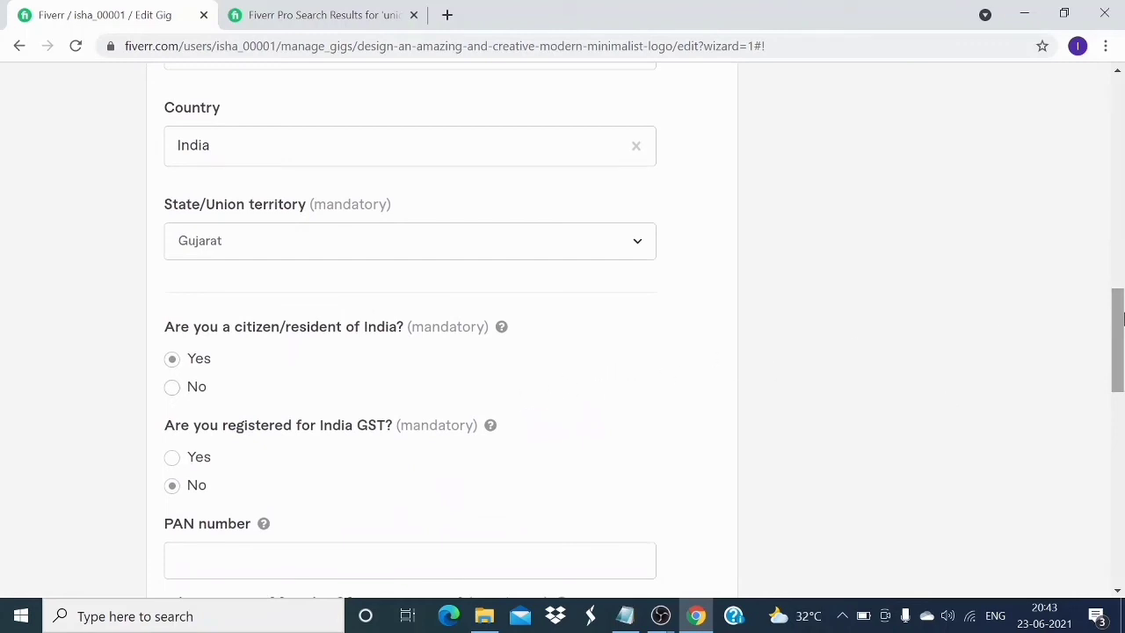
{"action": "left_click_drag", "start_coordinate": [1123, 320], "coordinate": [1123, 368]}
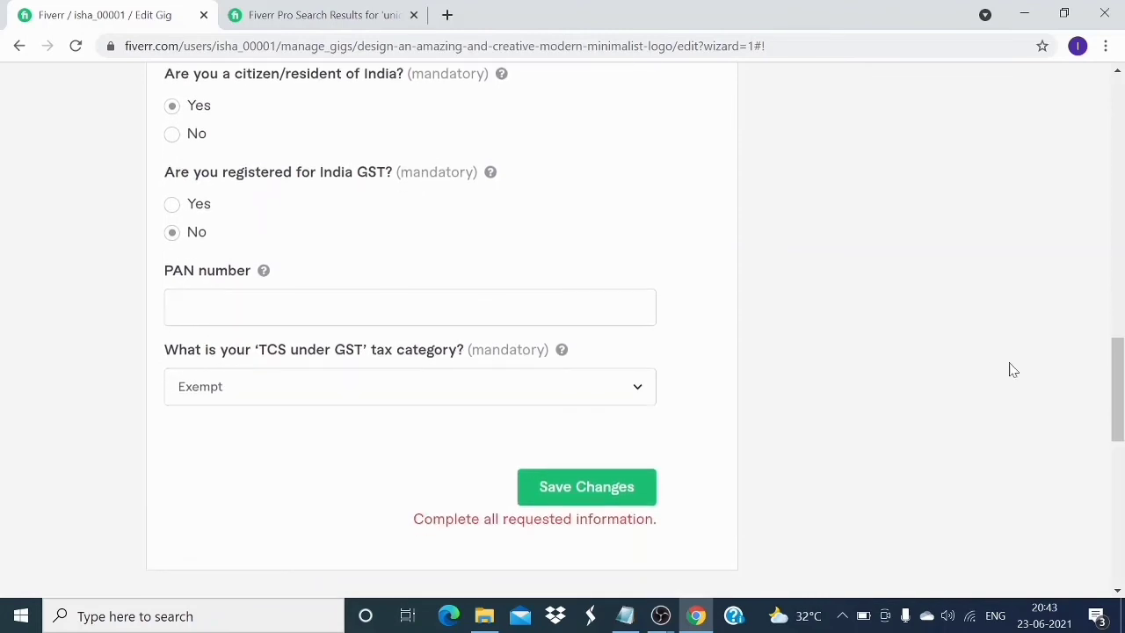
{"action": "left_click", "coordinate": [641, 395]}
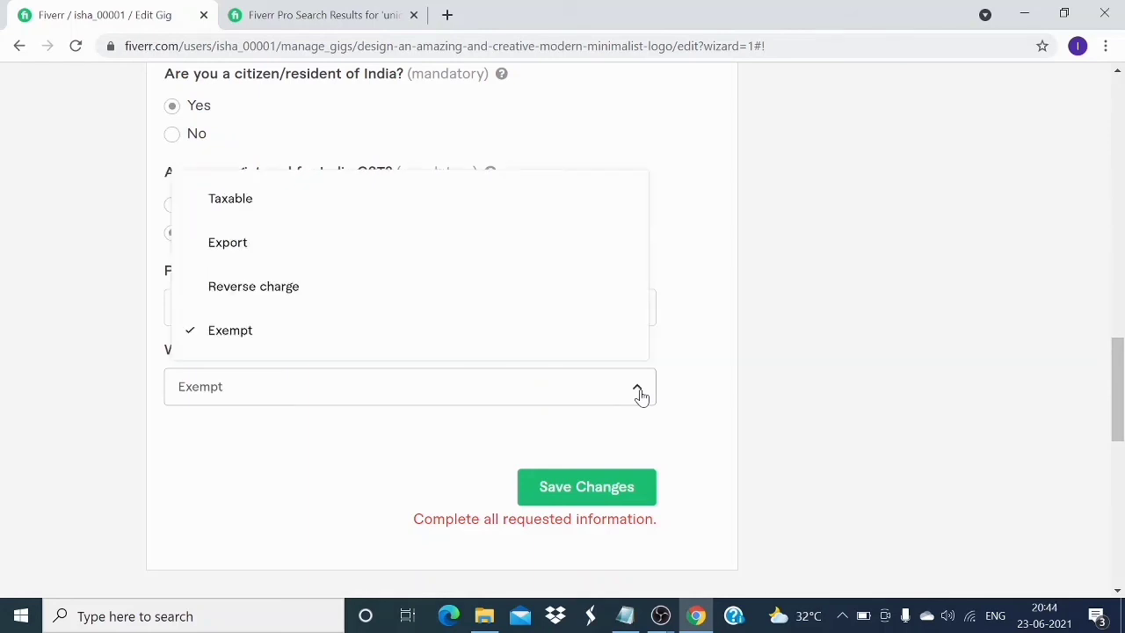
{"action": "left_click", "coordinate": [817, 340]}
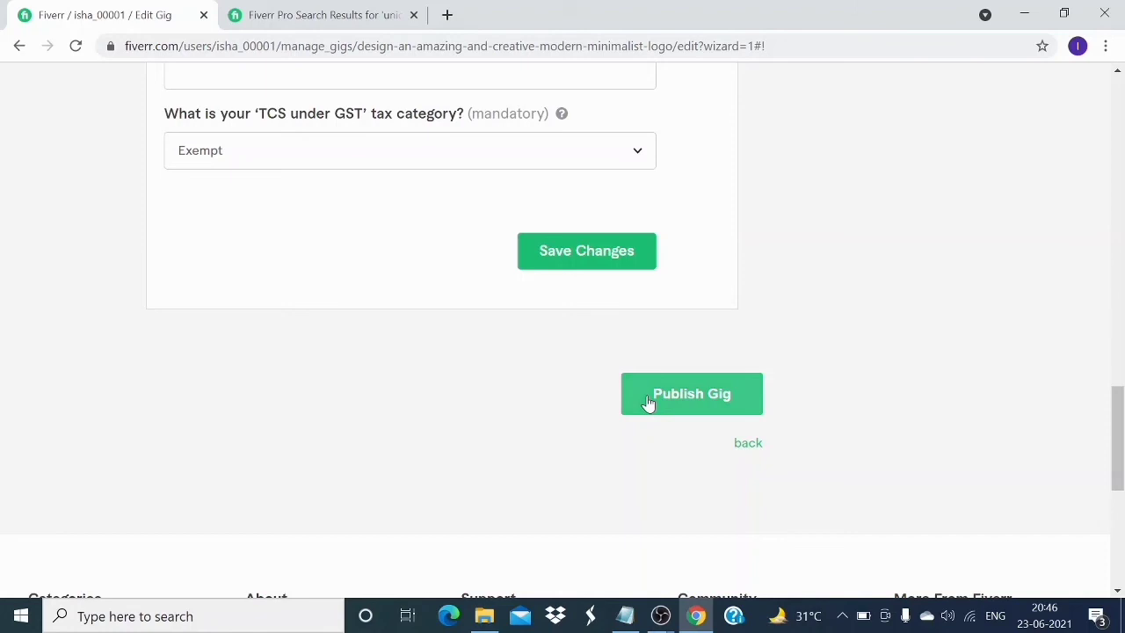
Step: Publish the gig and finish the creation wizard to return to the list of gigs
{"action": "left_click", "coordinate": [648, 395]}
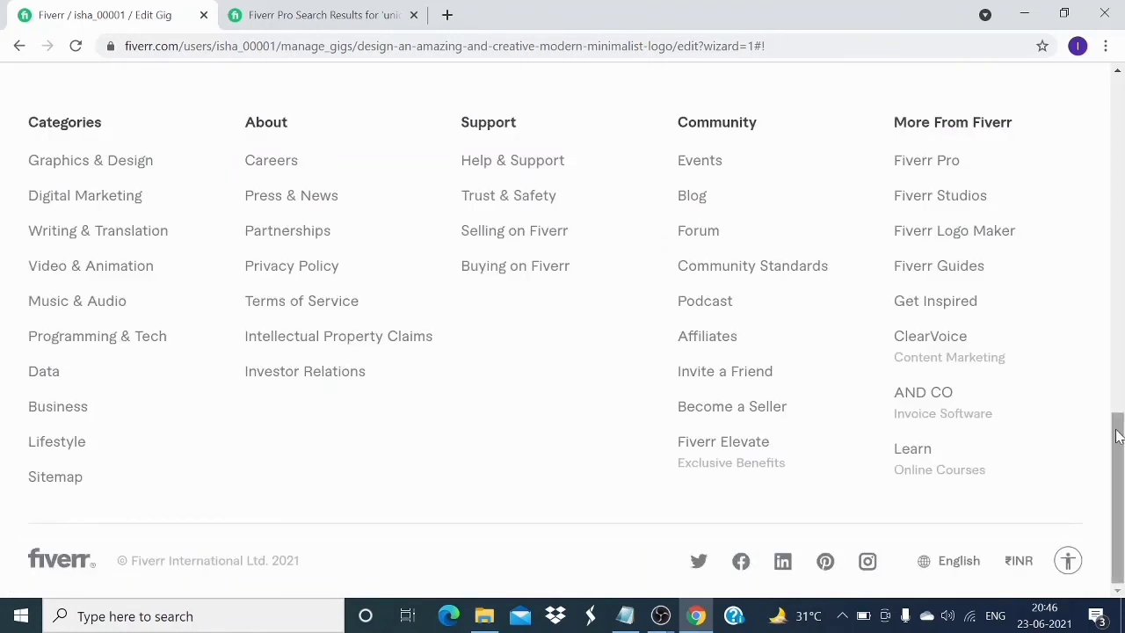
{"action": "left_click_drag", "start_coordinate": [1117, 431], "coordinate": [1119, 264]}
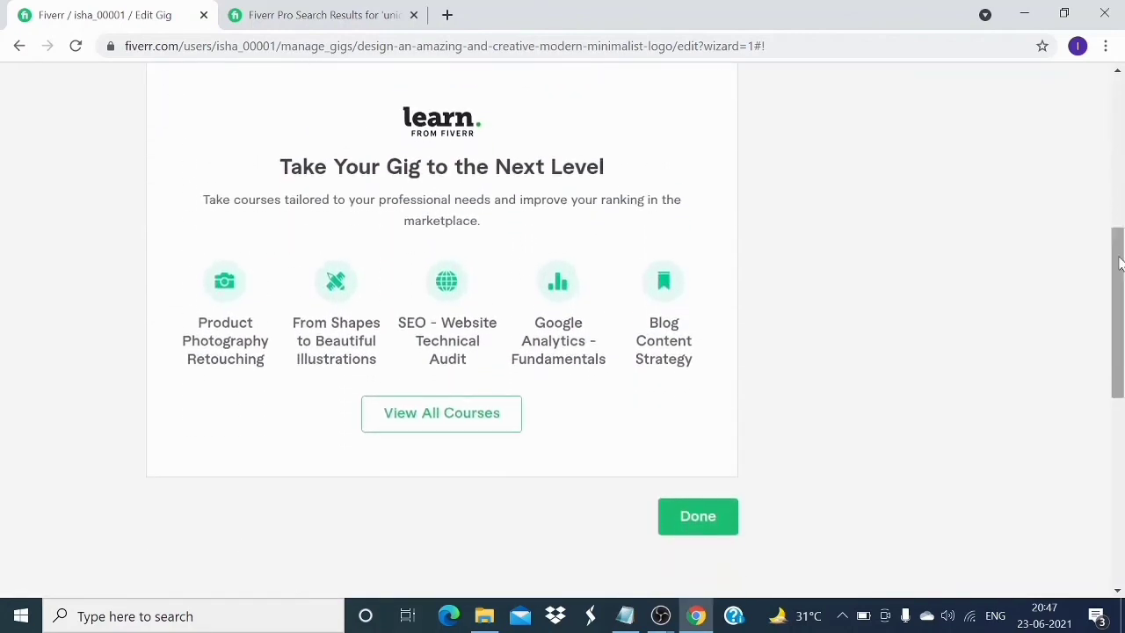
{"action": "left_click", "coordinate": [716, 515]}
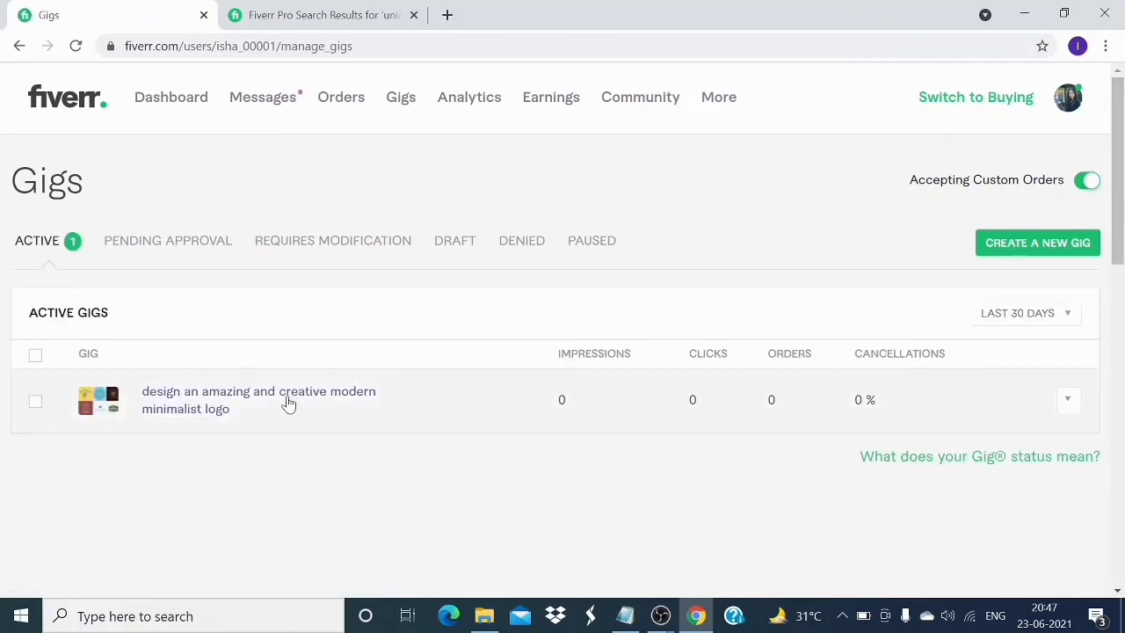
Step: Open the modern minimalist logo gig from the active gigs and review its gallery image, description and package details
{"action": "left_click", "coordinate": [111, 401]}
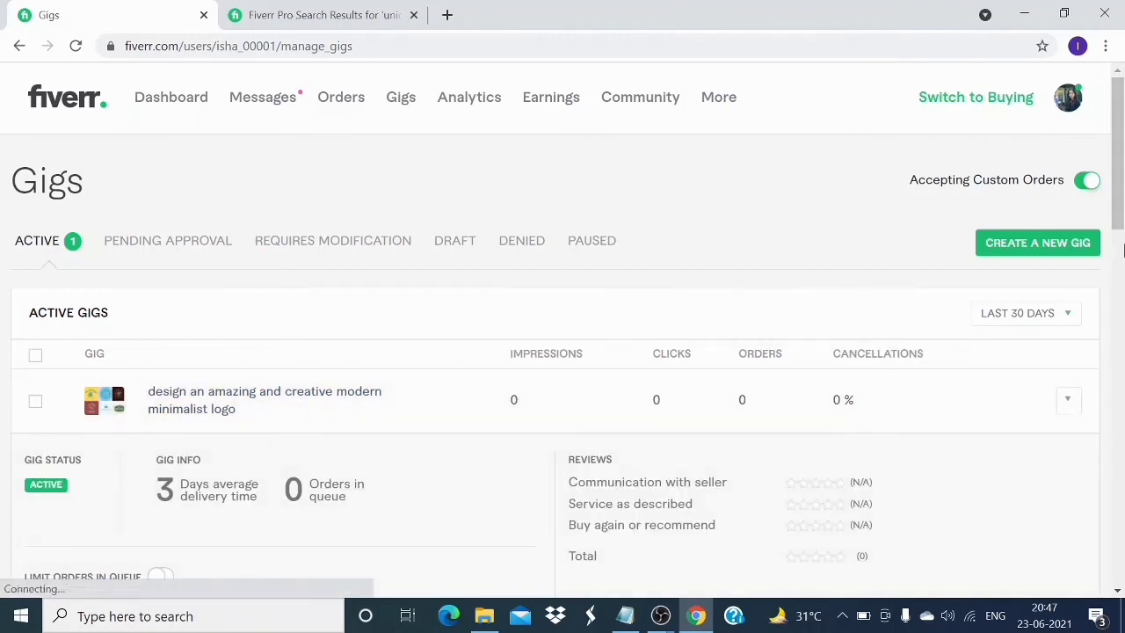
{"action": "left_click_drag", "start_coordinate": [1119, 220], "coordinate": [1121, 250]}
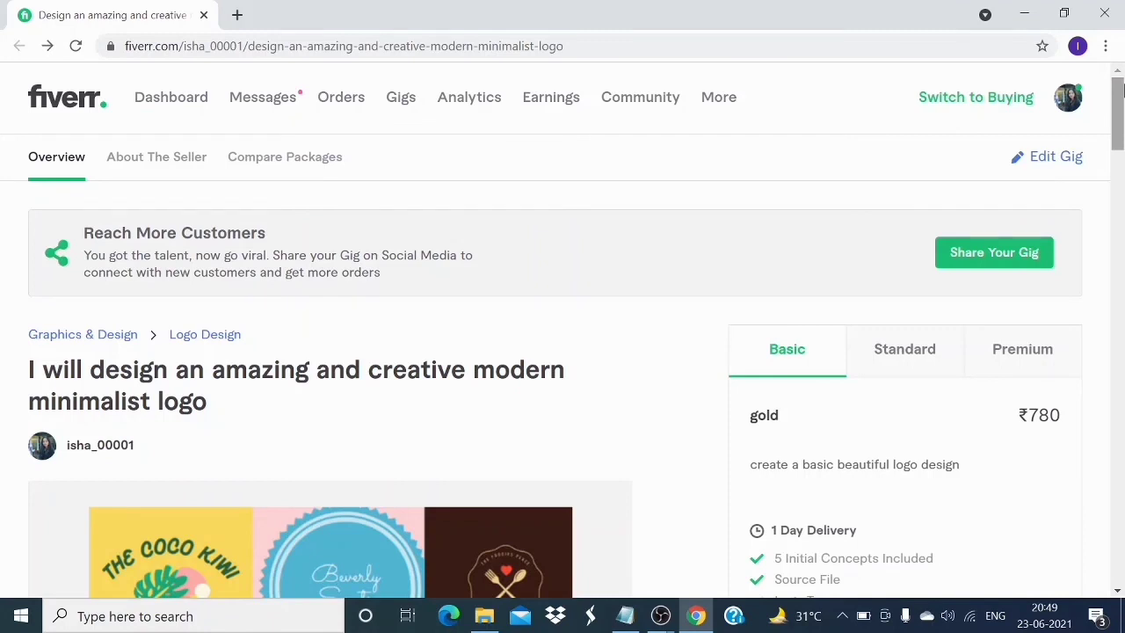
{"action": "left_click_drag", "start_coordinate": [1116, 93], "coordinate": [1120, 369]}
{"action": "left_click_drag", "start_coordinate": [1122, 120], "coordinate": [1122, 200]}
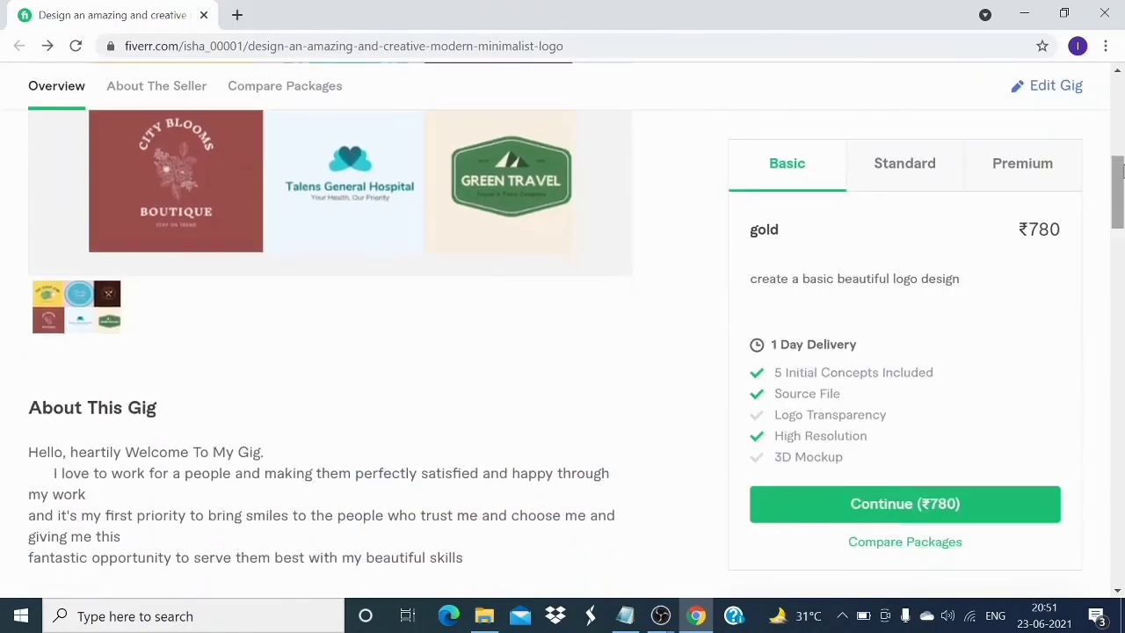
{"action": "scroll", "coordinate": [404, 398], "scroll_direction": "up", "scroll_amount": 4}
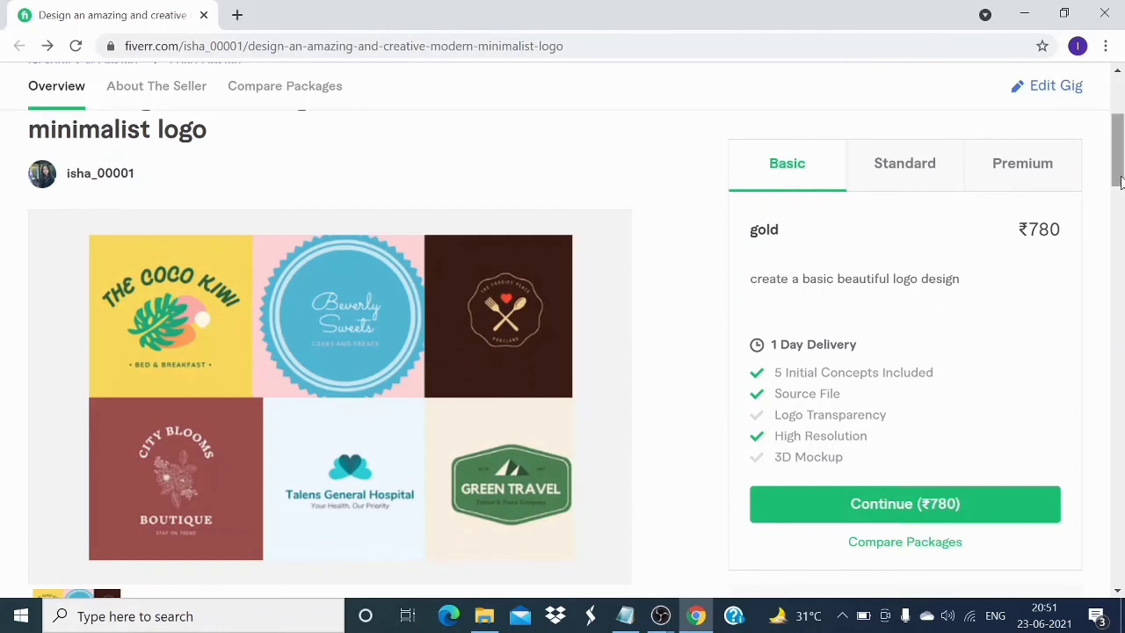
{"action": "left_click_drag", "start_coordinate": [1121, 181], "coordinate": [1119, 141]}
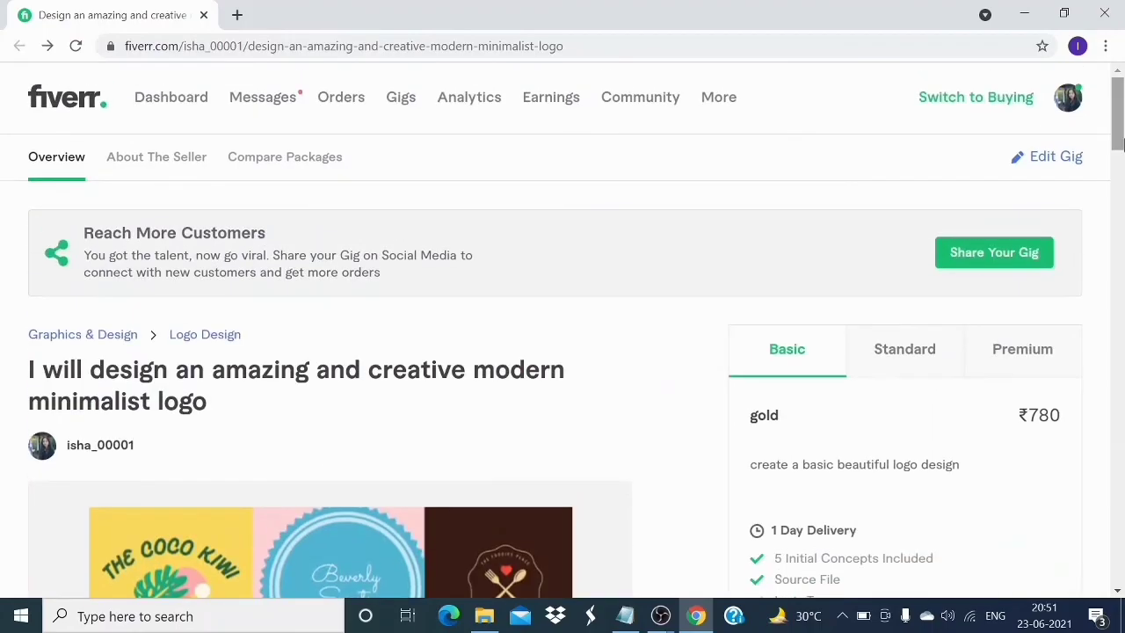